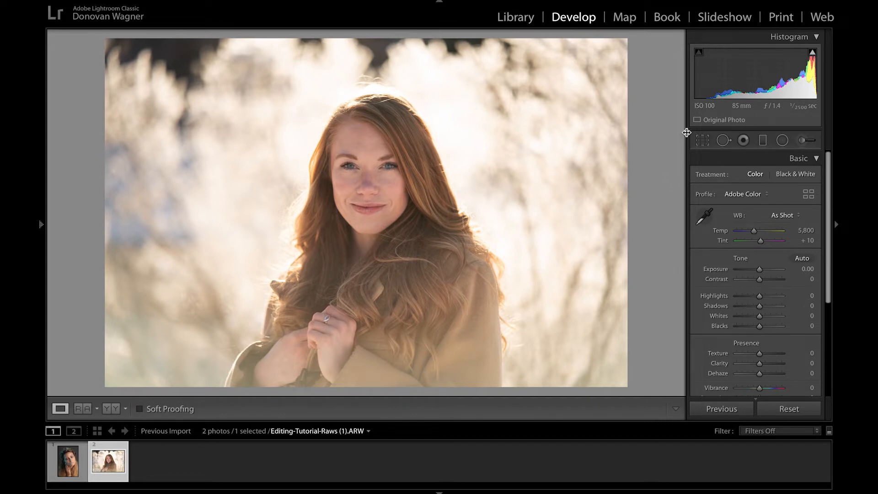
Apply the custom preset "Just a really clean look" to the crystal-crown portrait and compare the result with the unedited photo
{"action": "key", "text": "Left"}
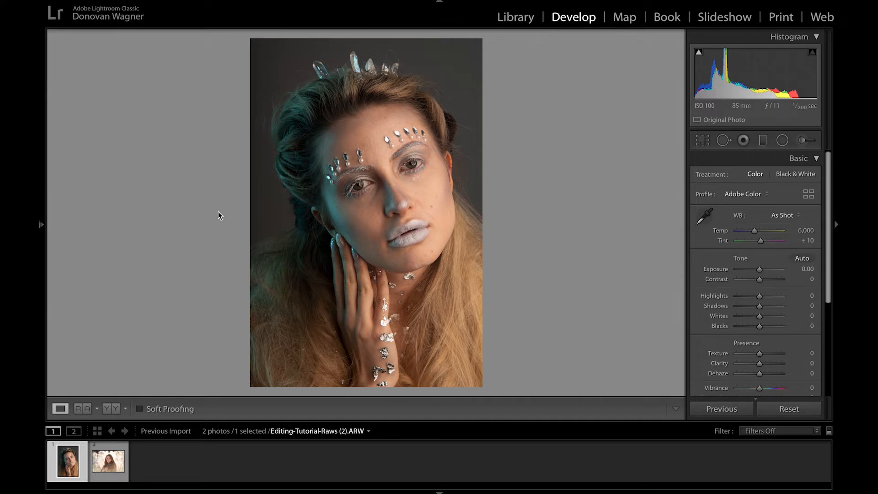
{"action": "mouse_move", "coordinate": [38, 220]}
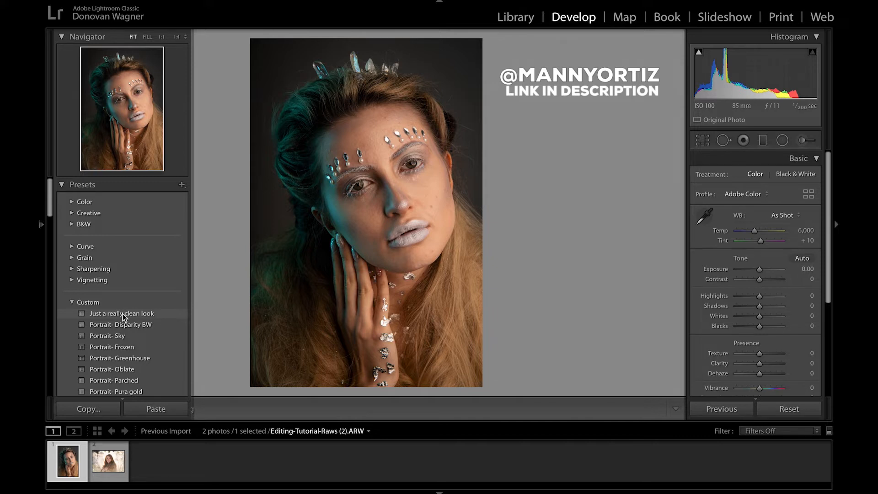
{"action": "left_click", "coordinate": [123, 314]}
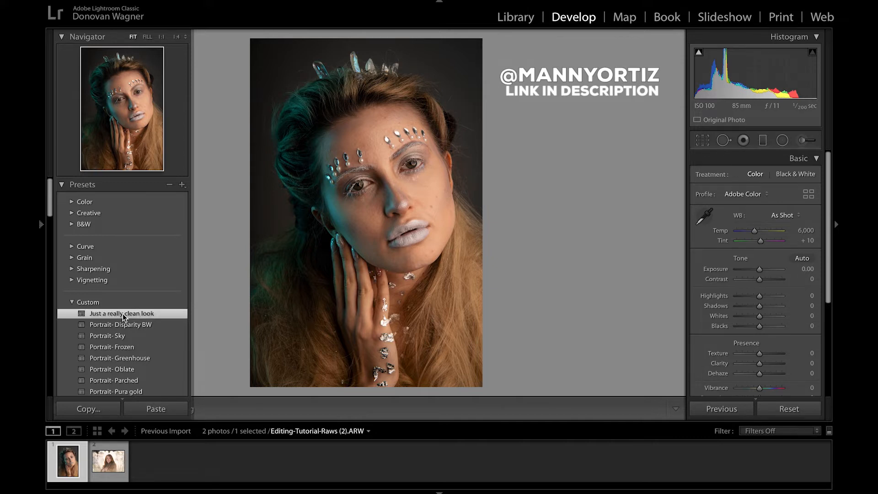
{"action": "key", "text": "F7"}
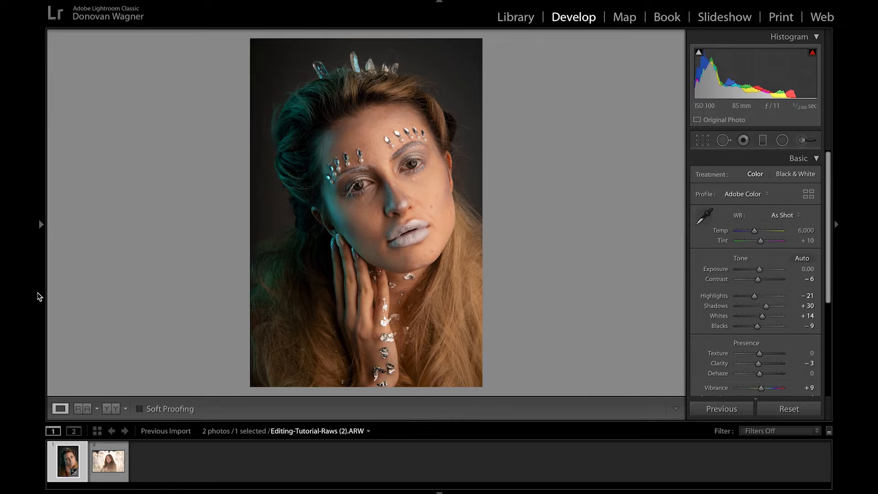
{"action": "mouse_move", "coordinate": [38, 294]}
{"action": "left_click_drag", "start_coordinate": [828, 271], "coordinate": [827, 297]}
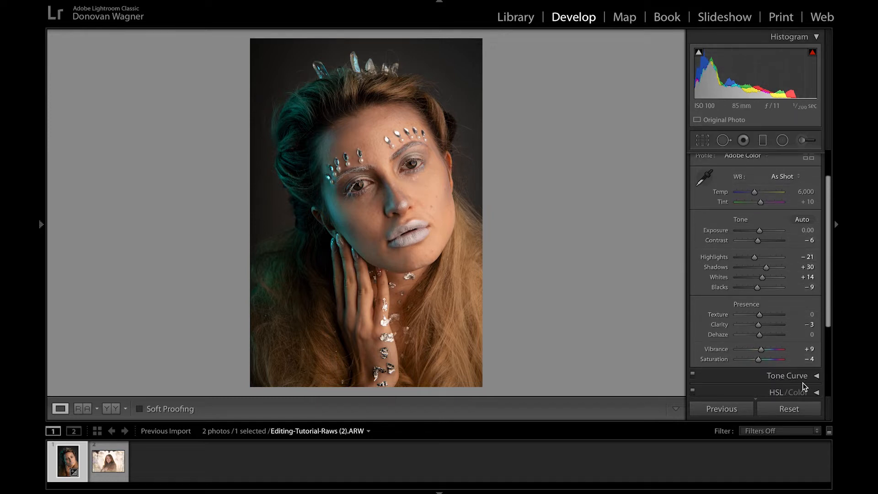
{"action": "left_click_drag", "start_coordinate": [828, 330], "coordinate": [827, 290]}
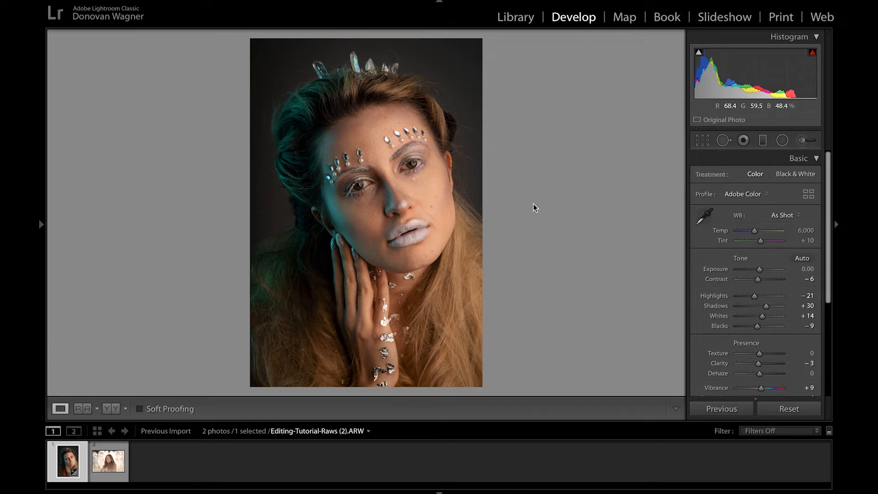
{"action": "key", "text": "backslash"}
{"action": "key", "text": "backslash"}
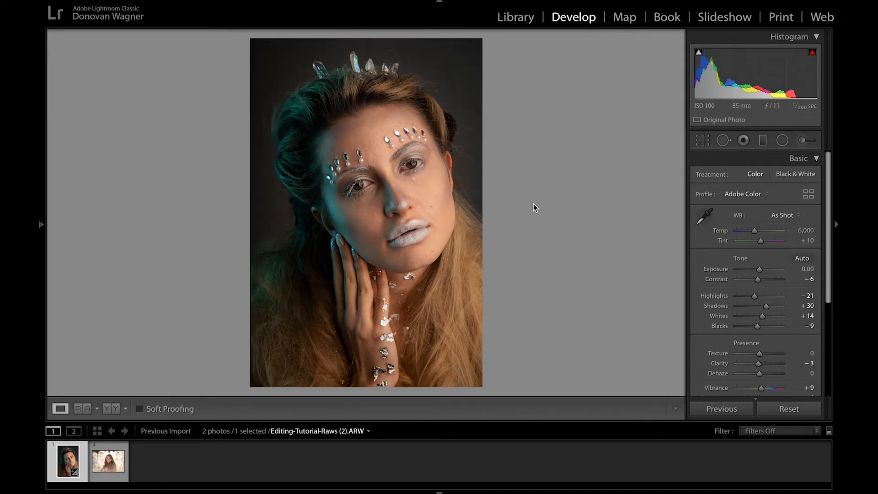
{"action": "key", "text": "backslash"}
{"action": "key", "text": "backslash"}
Set the white balance by sampling the gray backdrop beside the crown, giving Temp 5,750 and Tint +15, and compare before and after
{"action": "left_click_drag", "start_coordinate": [828, 263], "coordinate": [826, 283]}
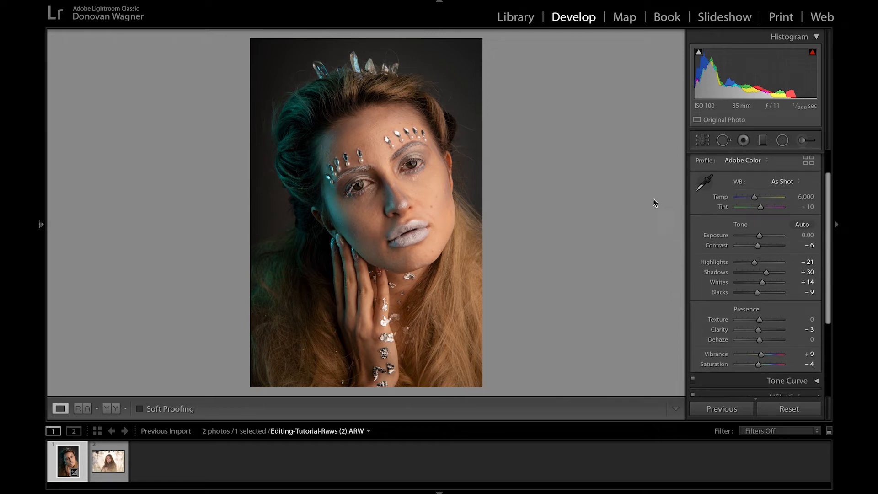
{"action": "left_click", "coordinate": [704, 184]}
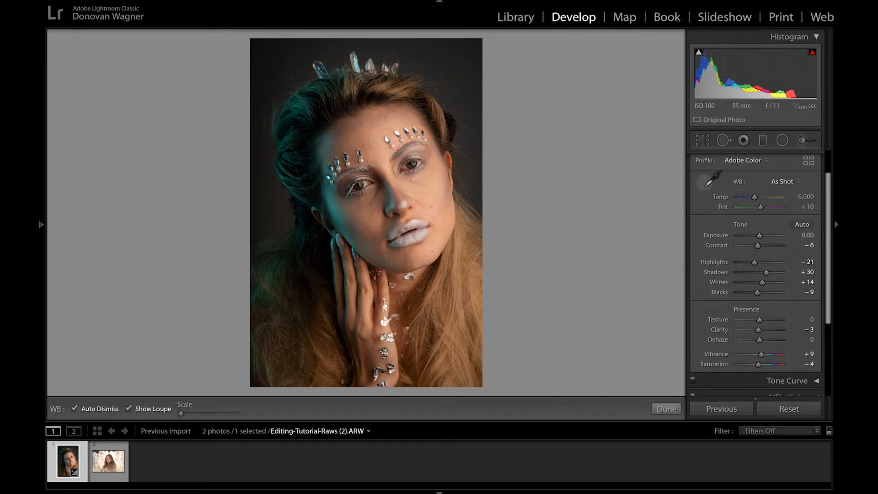
{"action": "left_click", "coordinate": [421, 64]}
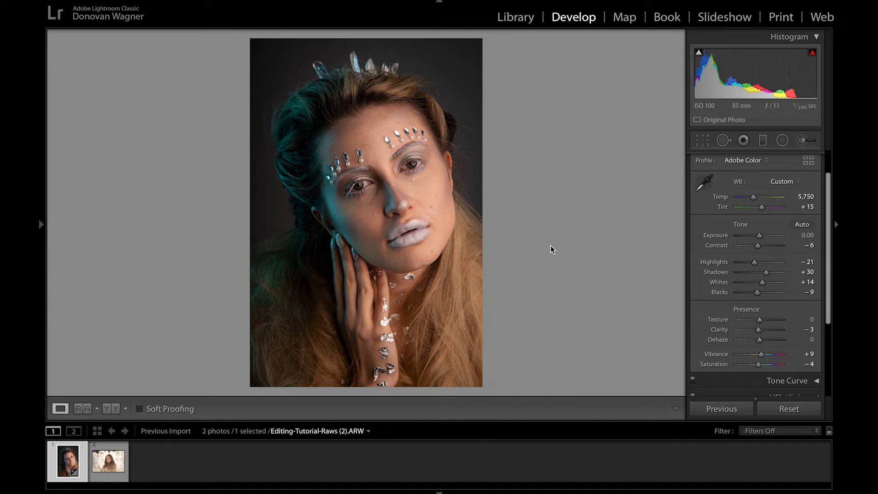
{"action": "key", "text": "backslash"}
{"action": "key", "text": "backslash"}
{"action": "key", "text": "backslash"}
{"action": "key", "text": "backslash"}
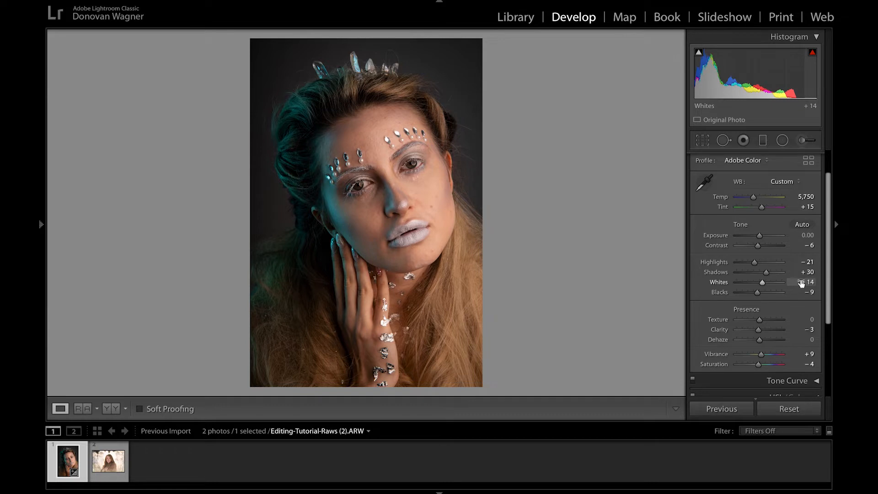
Set Shadows to +44 while checking the teal-lit hair and eye up close, and set Highlights to -7
{"action": "mouse_move", "coordinate": [826, 246]}
{"action": "left_mouse_down"}
{"action": "mouse_move", "coordinate": [827, 270]}
{"action": "mouse_move", "coordinate": [833, 228]}
{"action": "mouse_move", "coordinate": [831, 245]}
{"action": "left_mouse_up"}
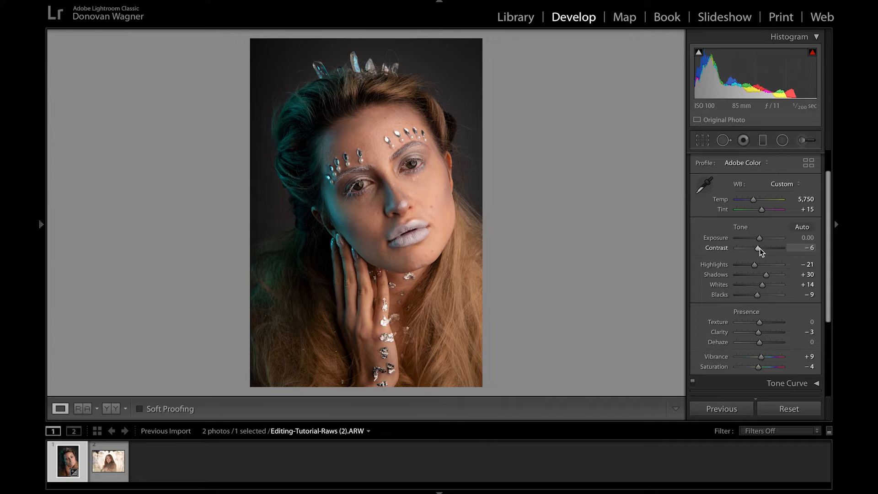
{"action": "mouse_move", "coordinate": [759, 248]}
{"action": "left_mouse_down"}
{"action": "mouse_move", "coordinate": [738, 251]}
{"action": "mouse_move", "coordinate": [778, 249]}
{"action": "mouse_move", "coordinate": [760, 250]}
{"action": "left_mouse_up"}
{"action": "scroll", "coordinate": [827, 260], "scroll_direction": "down", "scroll_amount": 2}
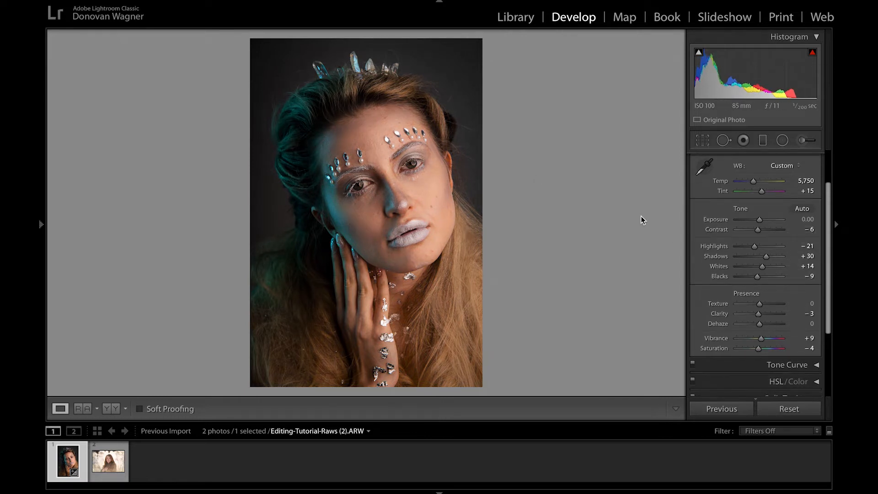
{"action": "mouse_move", "coordinate": [767, 257]}
{"action": "left_mouse_down"}
{"action": "mouse_move", "coordinate": [747, 257]}
{"action": "mouse_move", "coordinate": [777, 257]}
{"action": "mouse_move", "coordinate": [766, 257]}
{"action": "left_mouse_up"}
{"action": "left_click", "coordinate": [288, 163]}
{"action": "left_click_drag", "start_coordinate": [371, 237], "coordinate": [326, 112]}
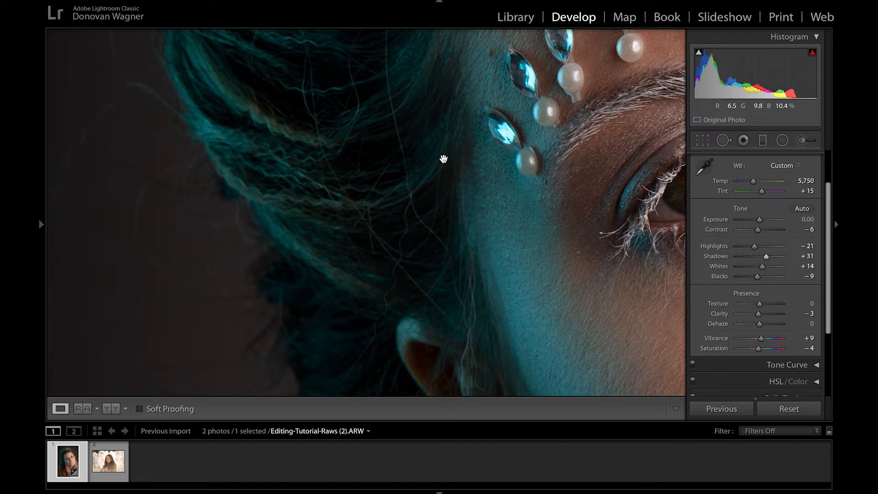
{"action": "left_click_drag", "start_coordinate": [444, 159], "coordinate": [304, 245]}
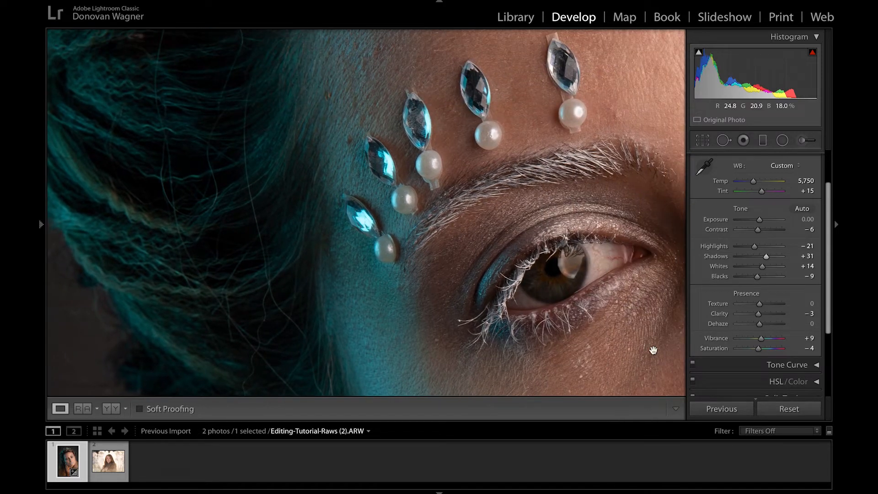
{"action": "left_click_drag", "start_coordinate": [769, 258], "coordinate": [770, 257]}
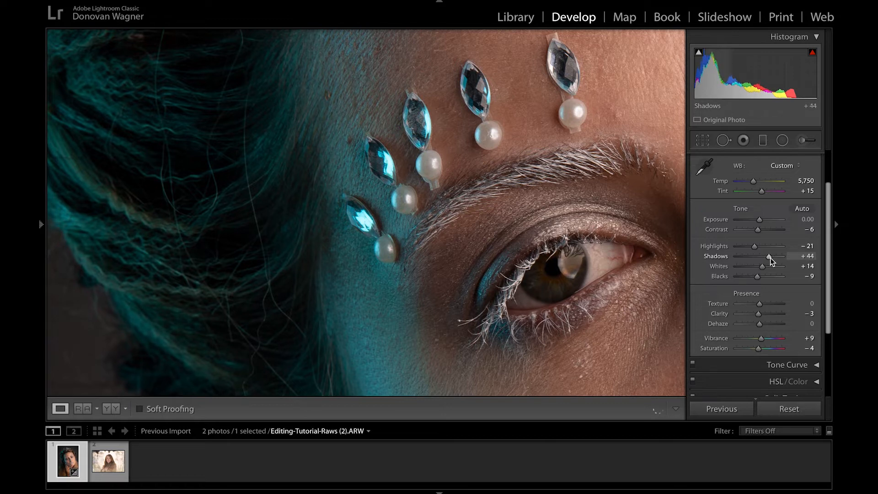
{"action": "left_click", "coordinate": [598, 254]}
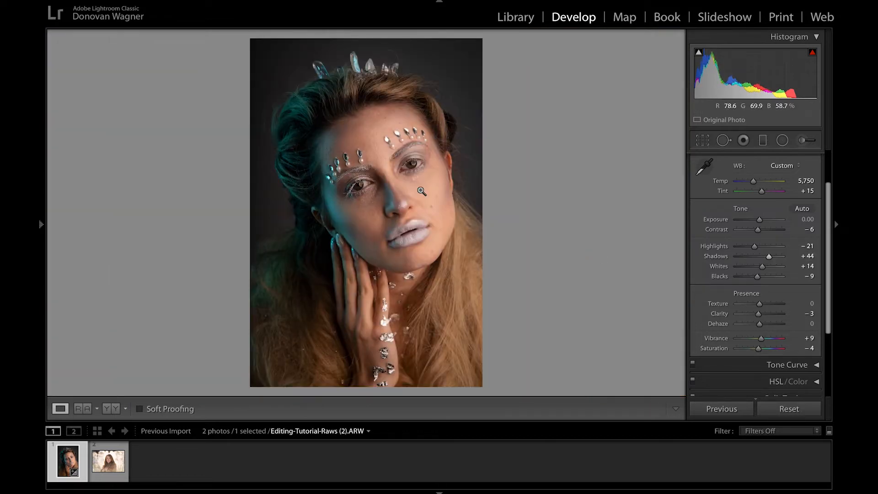
{"action": "mouse_move", "coordinate": [754, 246]}
{"action": "left_mouse_down"}
{"action": "mouse_move", "coordinate": [773, 245]}
{"action": "mouse_move", "coordinate": [743, 245]}
{"action": "mouse_move", "coordinate": [770, 246]}
{"action": "mouse_move", "coordinate": [759, 247]}
{"action": "left_mouse_up"}
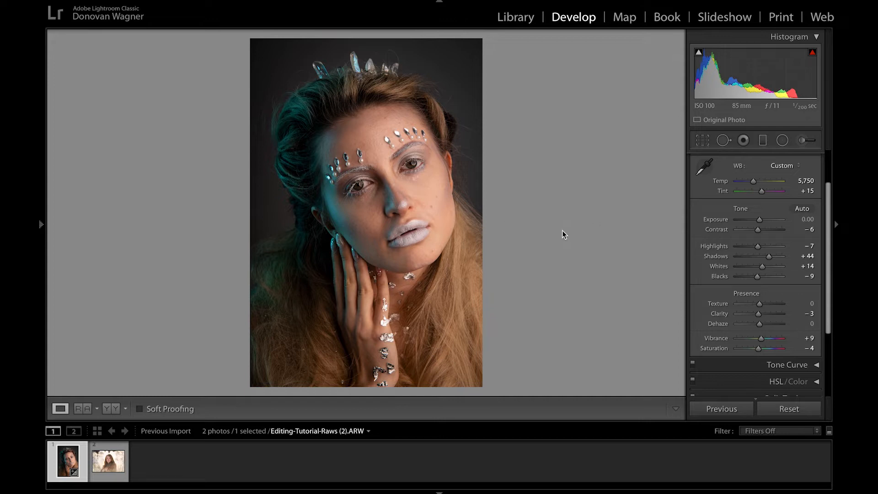
Reset Clarity to 0, test a strong value of +94 on the magnified face, and return it to 0
{"action": "scroll", "coordinate": [756, 262], "scroll_direction": "down", "scroll_amount": 1}
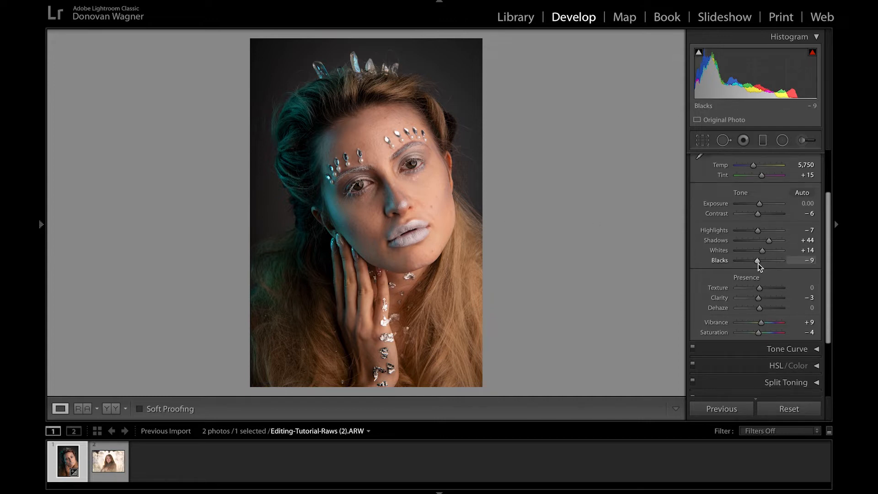
{"action": "left_click_drag", "start_coordinate": [829, 263], "coordinate": [828, 285]}
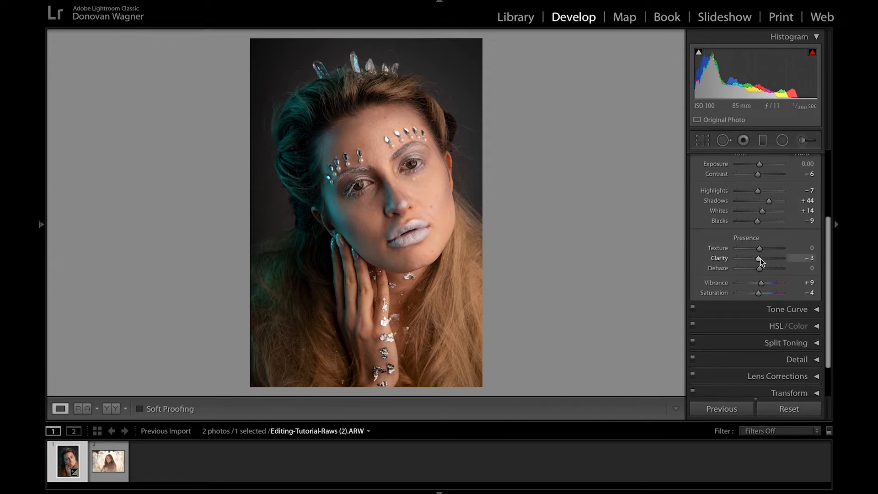
{"action": "left_click", "coordinate": [396, 189]}
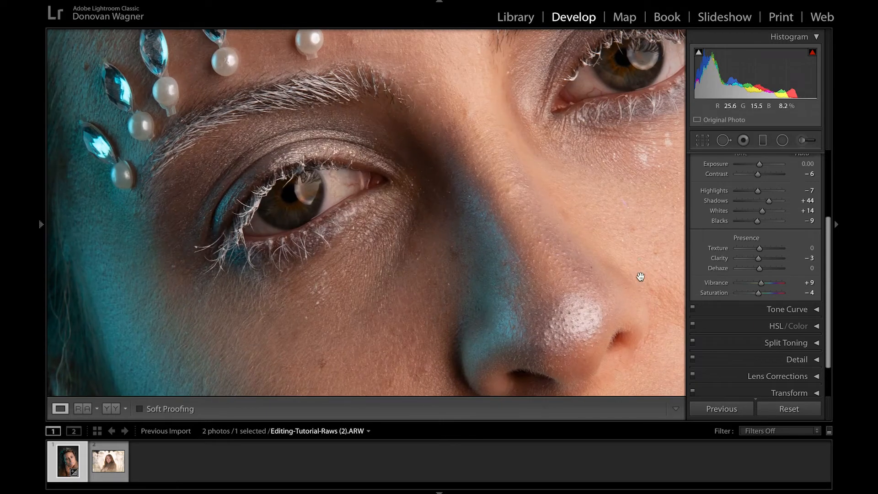
{"action": "double_click", "coordinate": [759, 259]}
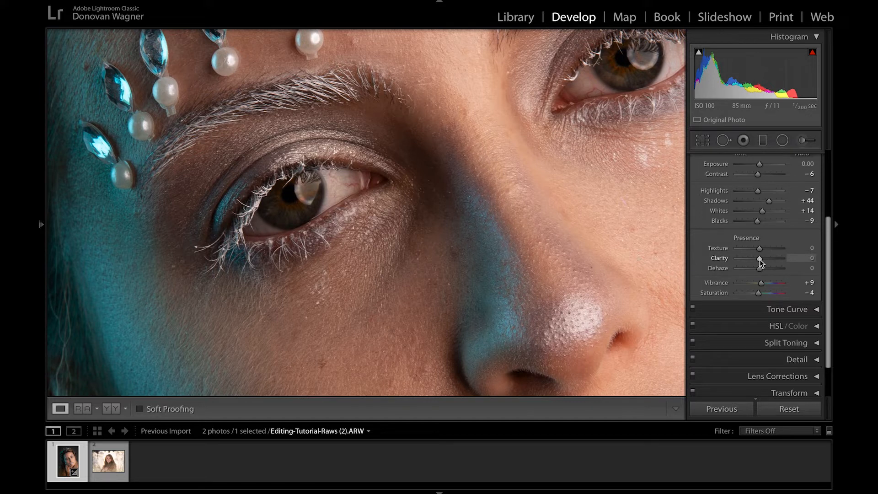
{"action": "left_click_drag", "start_coordinate": [760, 260], "coordinate": [782, 261]}
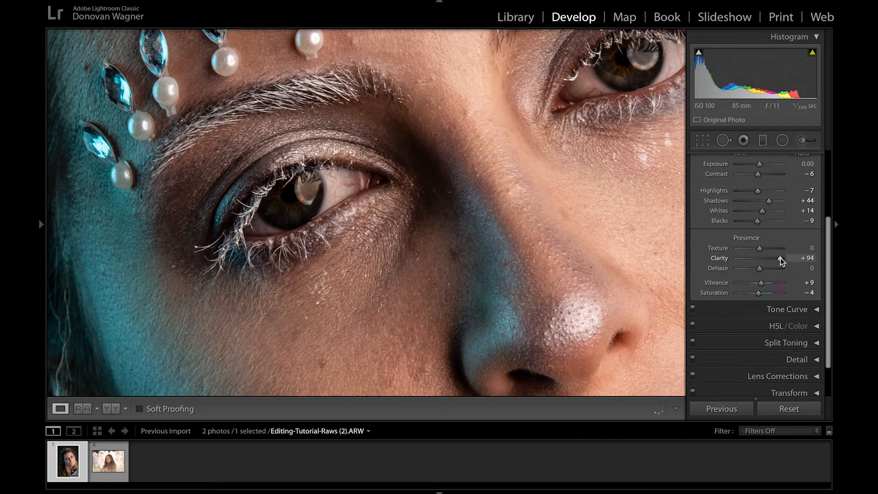
{"action": "left_click_drag", "start_coordinate": [780, 257], "coordinate": [760, 260]}
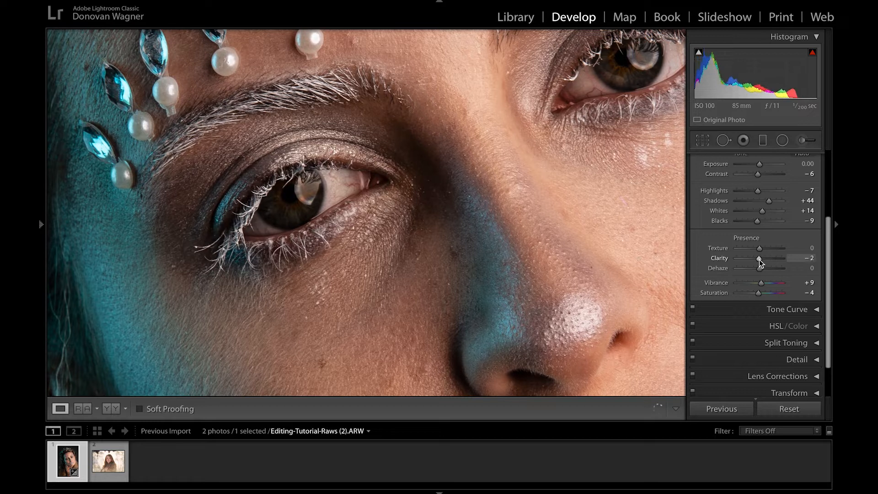
{"action": "left_click", "coordinate": [546, 246]}
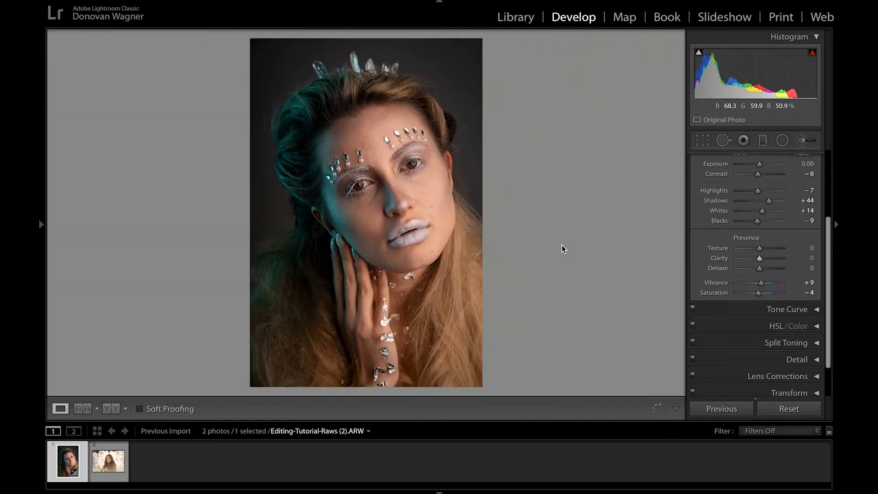
Review the shape of the portrait's RGB tone curve and collapse the curve settings again
{"action": "scroll", "coordinate": [816, 268], "scroll_direction": "down", "scroll_amount": 2}
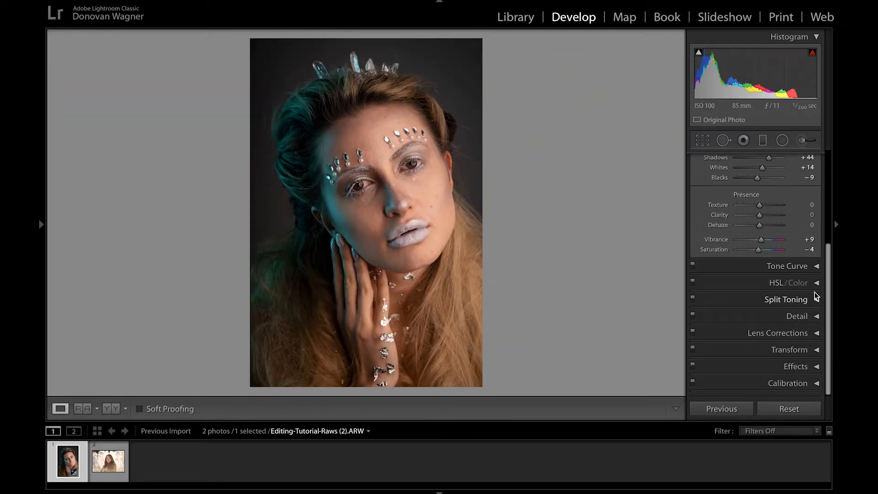
{"action": "left_click", "coordinate": [816, 266]}
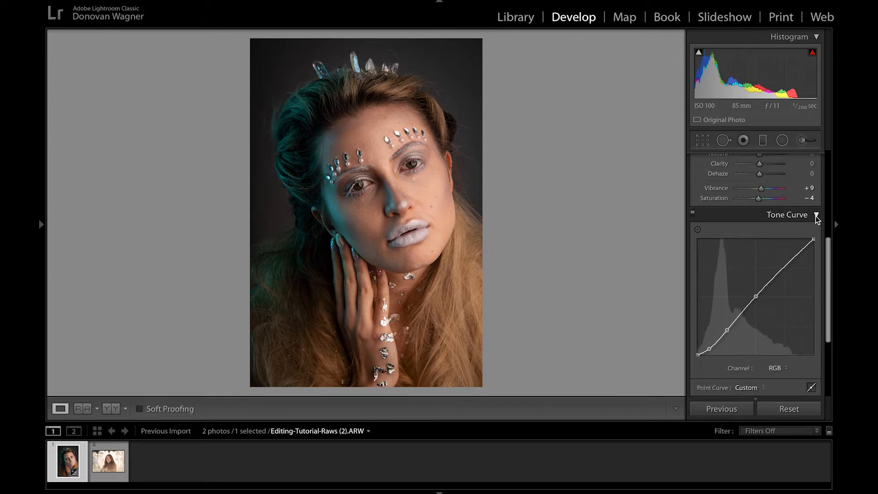
{"action": "left_click", "coordinate": [816, 216]}
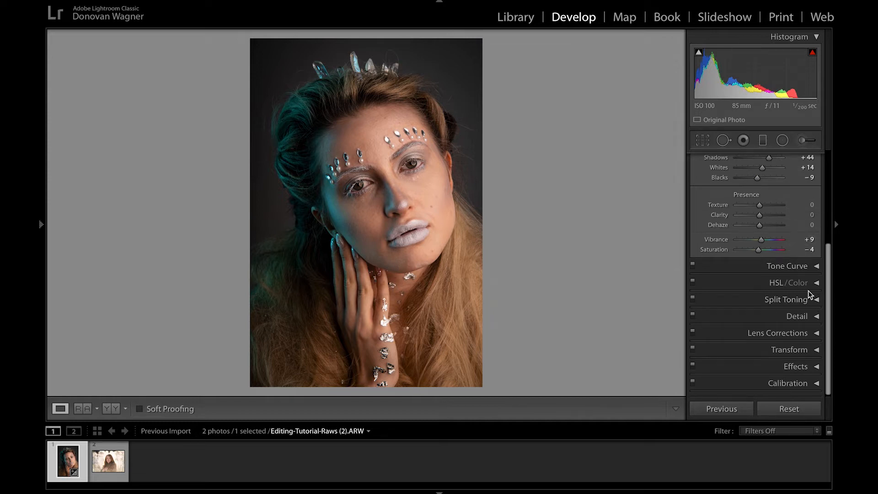
Set the sharpening Masking to 74 using the mask preview, and inspect the eyes and skin up close
{"action": "left_click", "coordinate": [814, 316]}
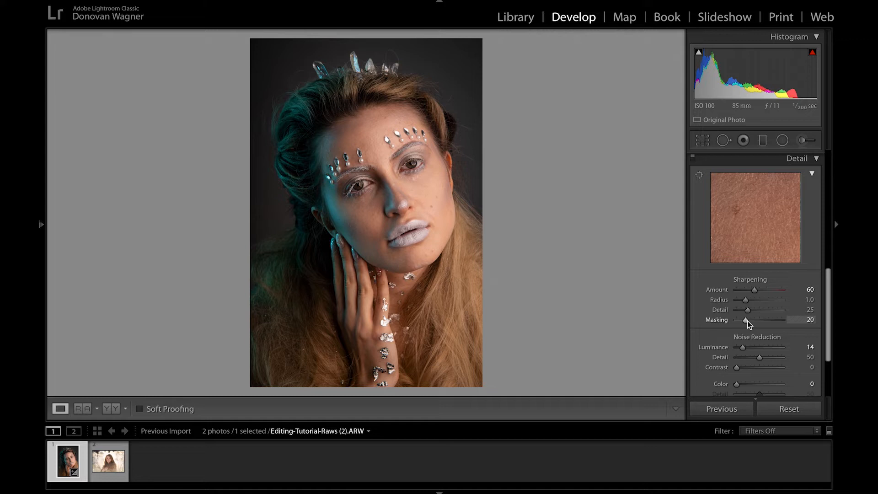
{"action": "left_click_drag", "start_coordinate": [747, 320], "coordinate": [772, 321]}
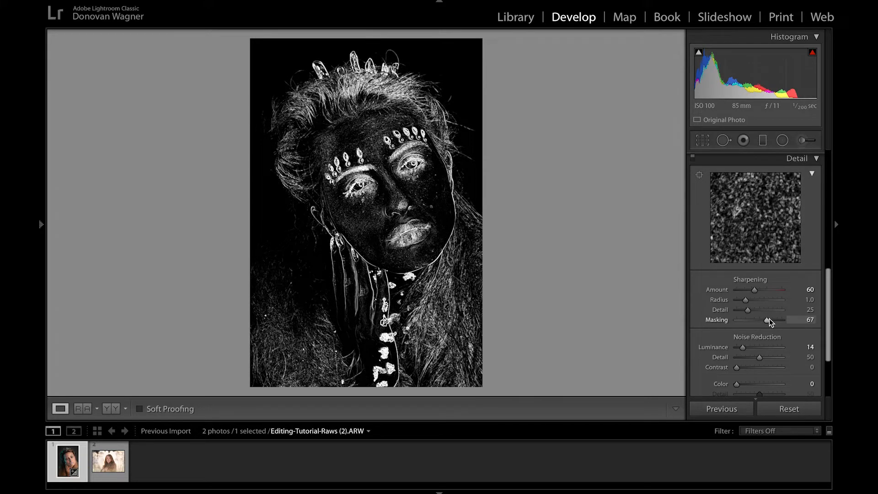
{"action": "left_click_drag", "start_coordinate": [769, 319], "coordinate": [772, 319]}
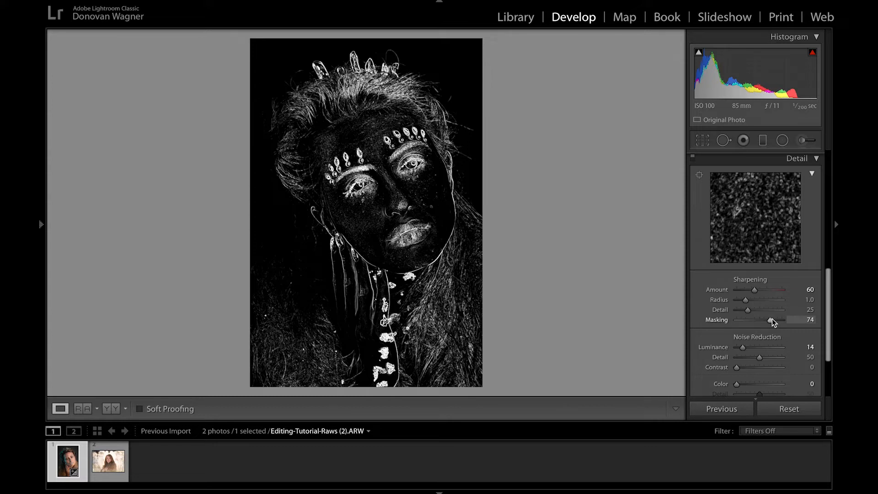
{"action": "left_click_drag", "start_coordinate": [772, 321], "coordinate": [773, 320]}
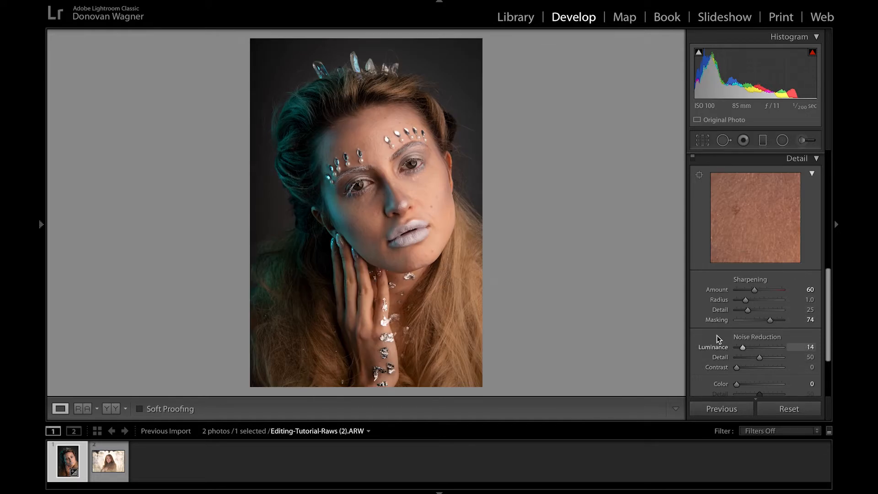
{"action": "left_click", "coordinate": [418, 179]}
{"action": "left_click_drag", "start_coordinate": [453, 163], "coordinate": [457, 264]}
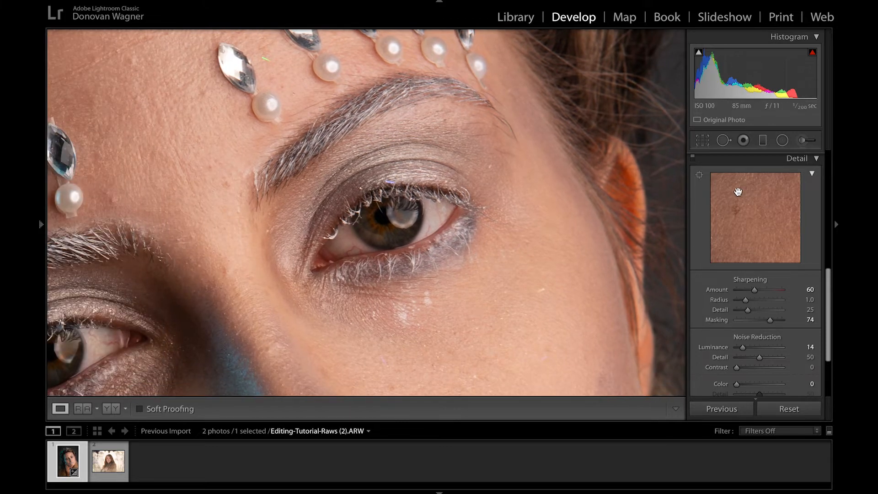
{"action": "left_click_drag", "start_coordinate": [364, 266], "coordinate": [553, 134]}
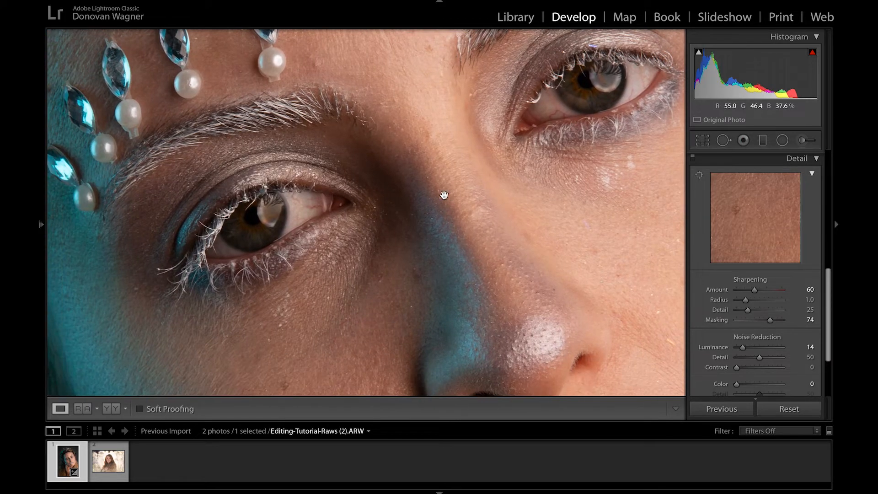
{"action": "left_click", "coordinate": [445, 196]}
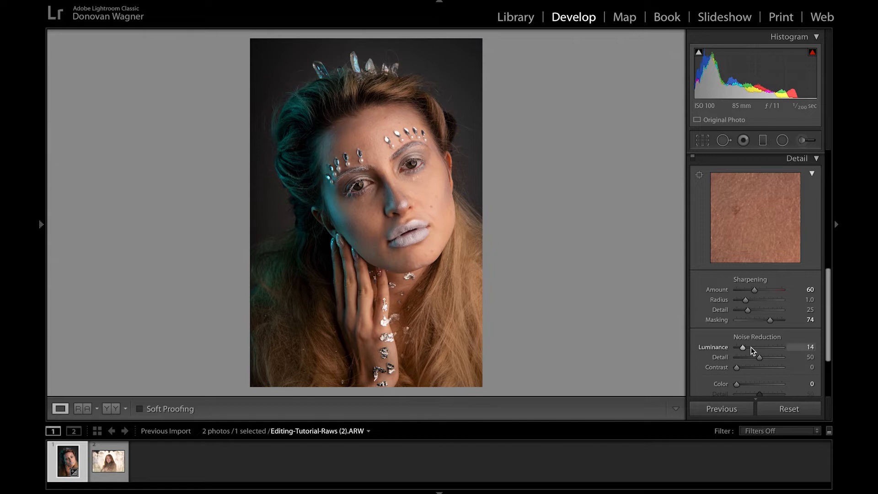
In the lens corrections, turn on Remove Chromatic Aberration and Enable Profile Corrections, with Sigma as the lens make
{"action": "left_click", "coordinate": [816, 159]}
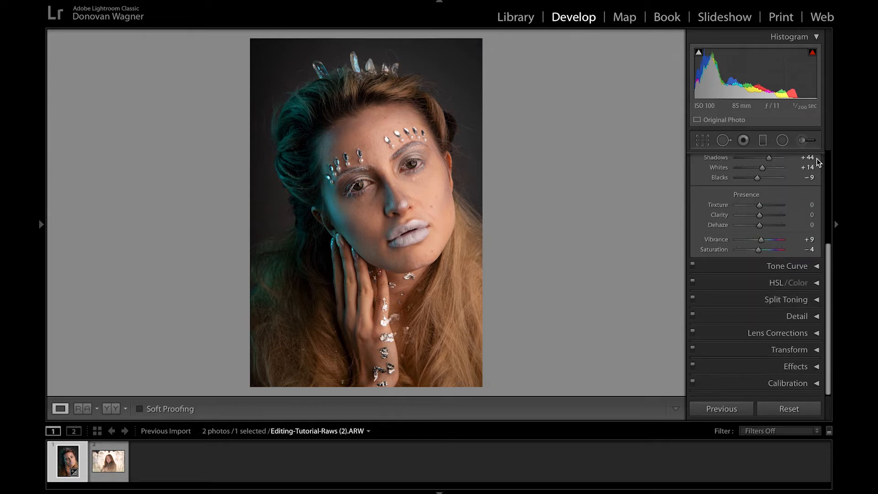
{"action": "left_click", "coordinate": [818, 334]}
{"action": "left_click", "coordinate": [765, 247]}
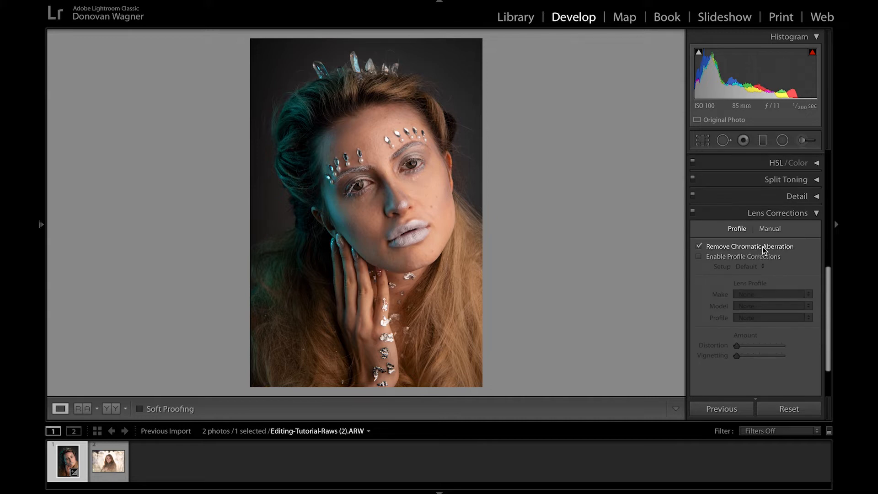
{"action": "left_click", "coordinate": [764, 256]}
{"action": "left_click", "coordinate": [771, 294]}
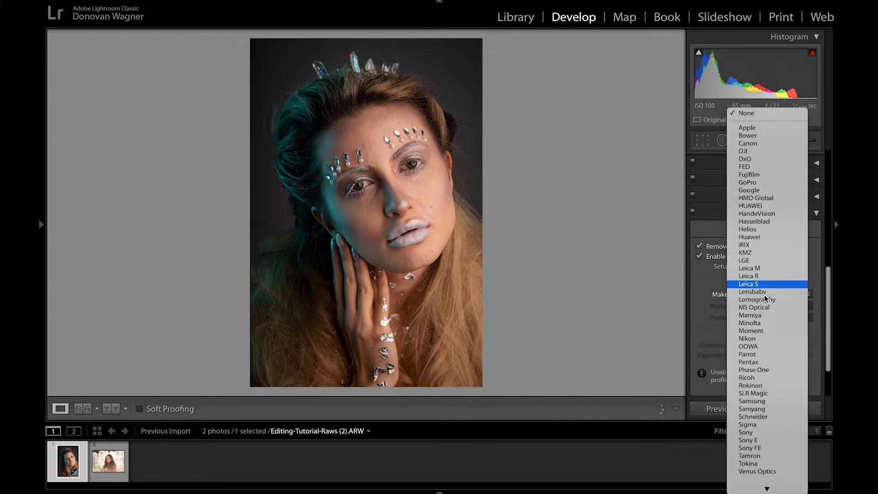
{"action": "left_click", "coordinate": [768, 403]}
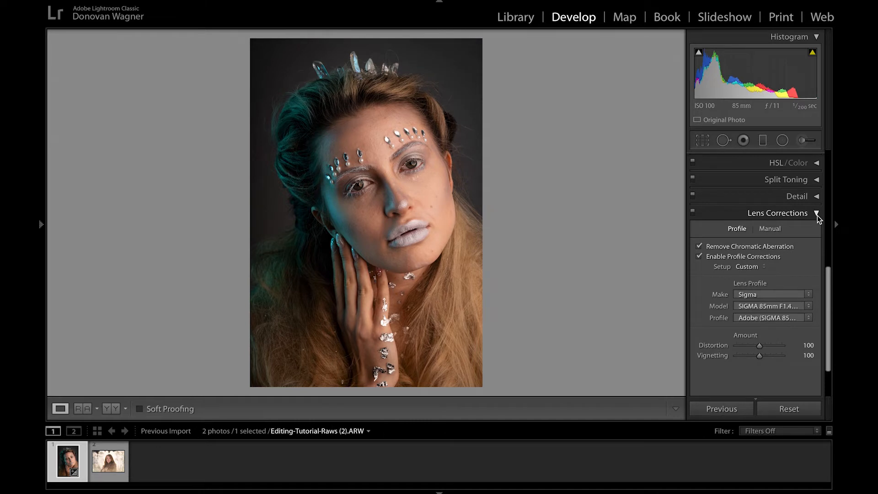
{"action": "left_click", "coordinate": [816, 214]}
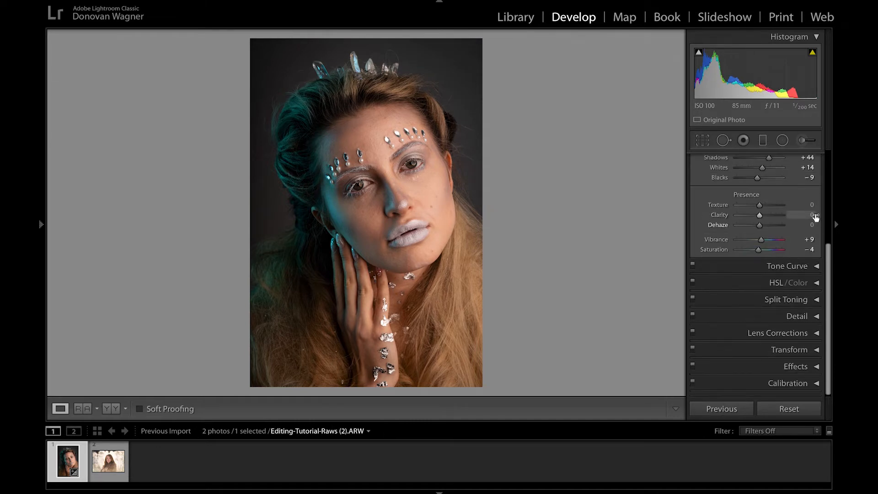
Set the Post-Crop Vignetting Amount to 0 in the effects settings
{"action": "left_click", "coordinate": [815, 368]}
{"action": "left_click_drag", "start_coordinate": [755, 302], "coordinate": [759, 302]}
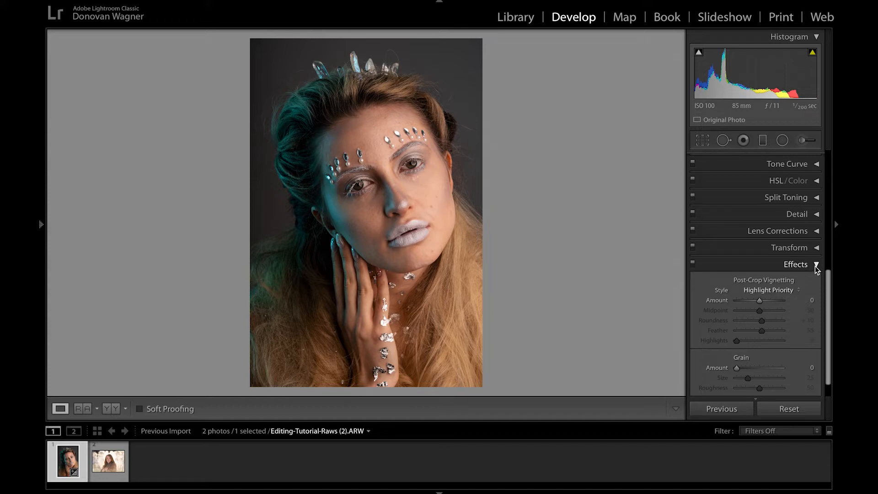
{"action": "left_click", "coordinate": [816, 265]}
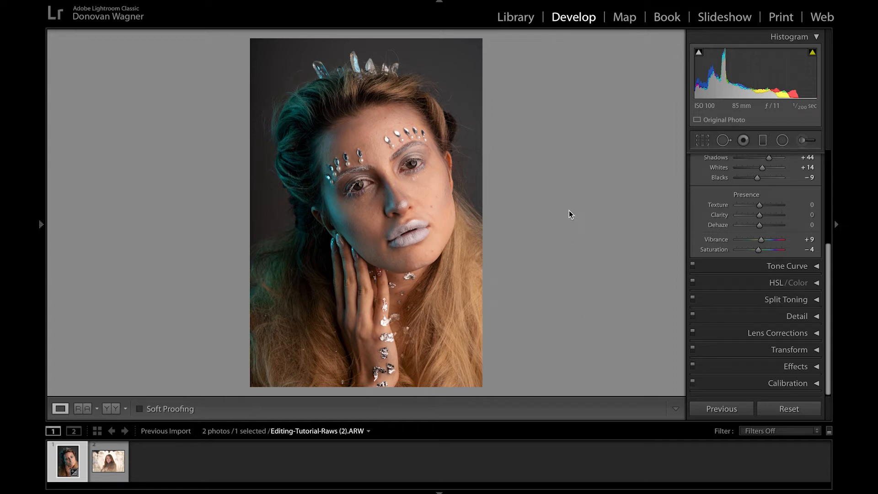
Compare the edited portrait with its unedited version
{"action": "key", "text": "backslash"}
{"action": "key", "text": "backslash"}
{"action": "key", "text": "backslash"}
{"action": "key", "text": "backslash"}
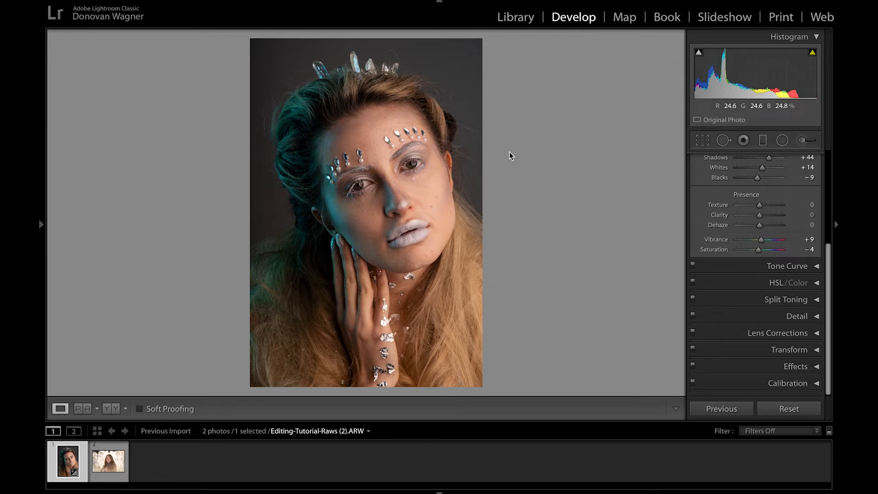
Send the portrait to Photoshop for editing and duplicate the Background layer
{"action": "right_click", "coordinate": [406, 144]}
{"action": "mouse_move", "coordinate": [513, 236]}
{"action": "left_click", "coordinate": [558, 236]}
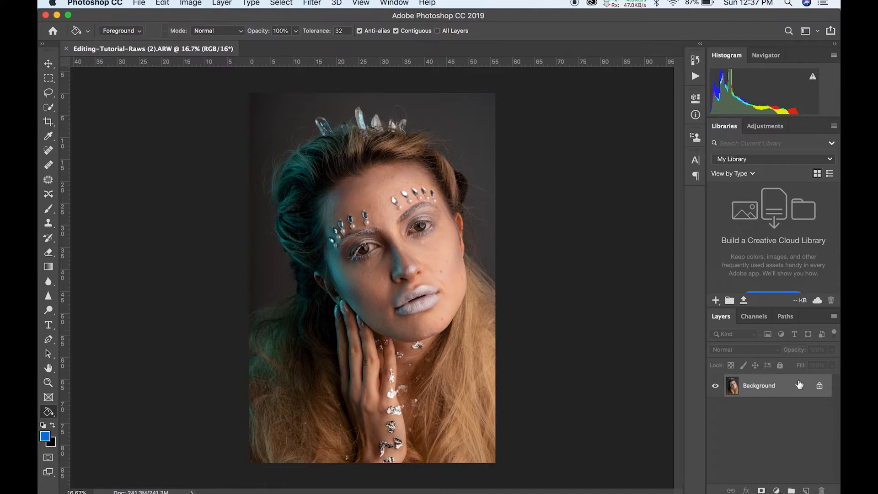
{"action": "left_click_drag", "start_coordinate": [800, 384], "coordinate": [806, 485]}
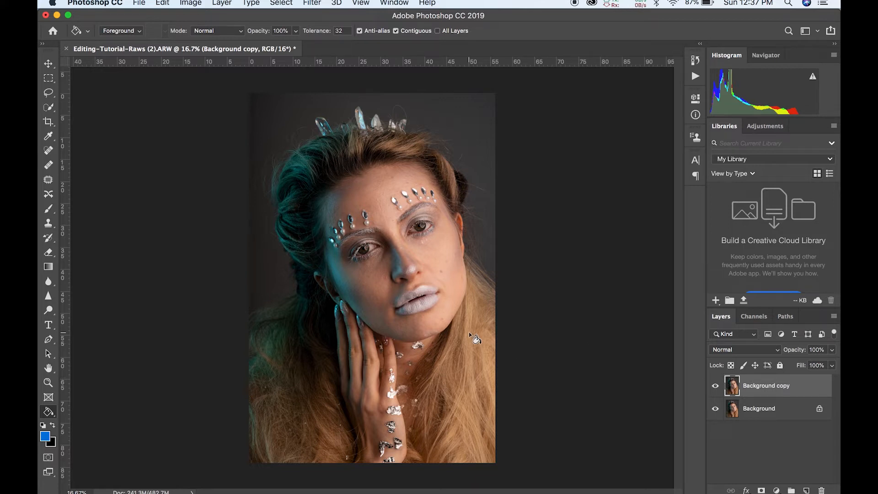
Patch the small bright speck on the lit cheek below the eye with clean skin, using the Patch tool
{"action": "key", "text": "j"}
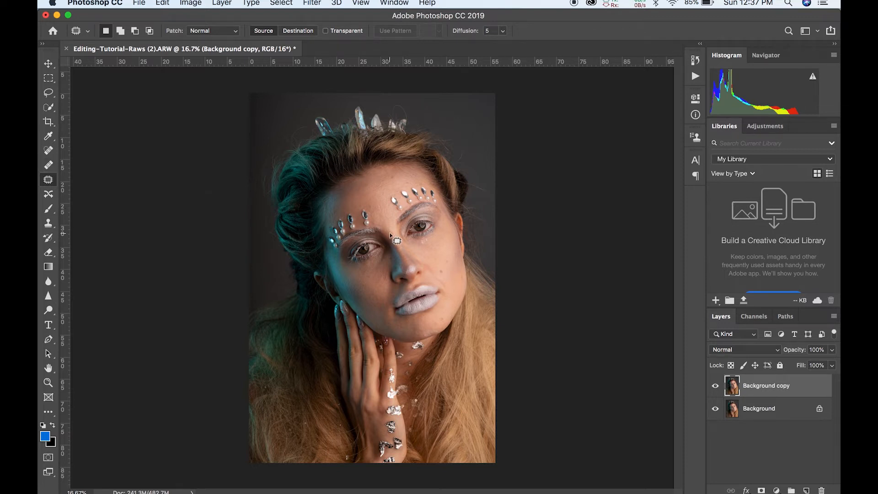
{"action": "key", "text": "super+plus"}
{"action": "key", "text": "super+plus"}
{"action": "key", "text": "super+plus"}
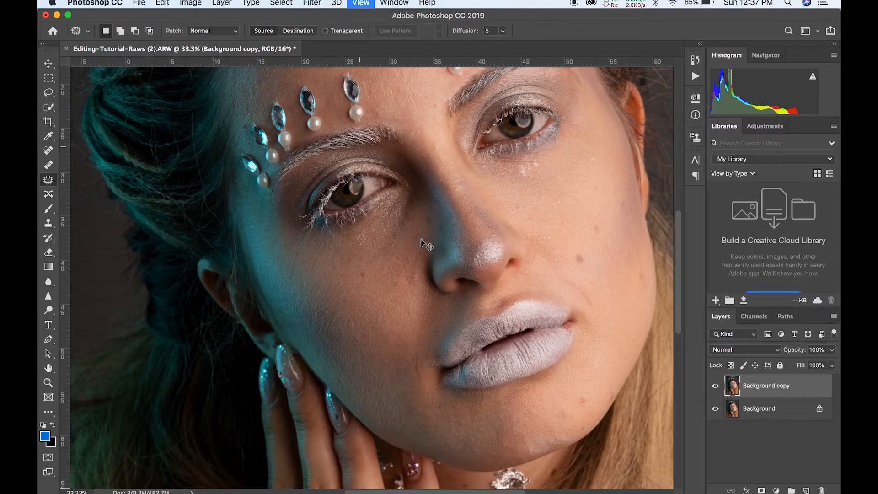
{"action": "key", "text": "super+plus"}
{"action": "key", "text": "super+plus"}
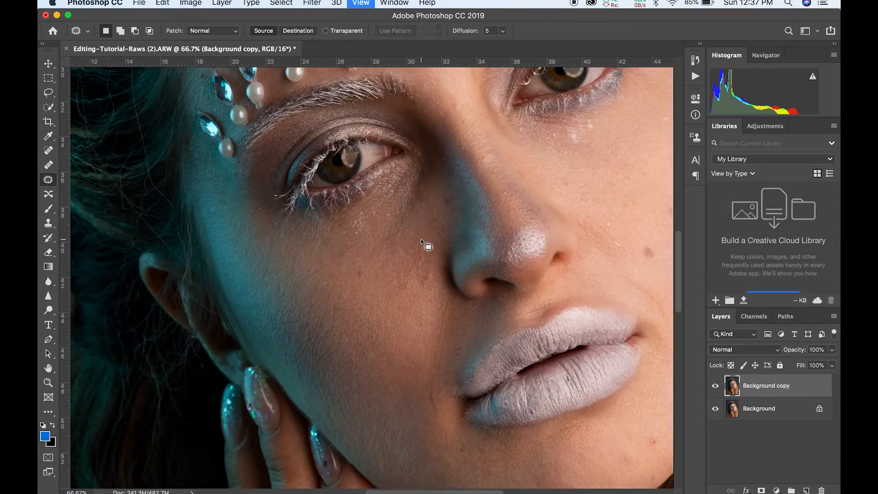
{"action": "scroll", "coordinate": [422, 241], "scroll_direction": "right", "scroll_amount": 3}
{"action": "scroll", "coordinate": [421, 241], "scroll_direction": "up", "scroll_amount": 1}
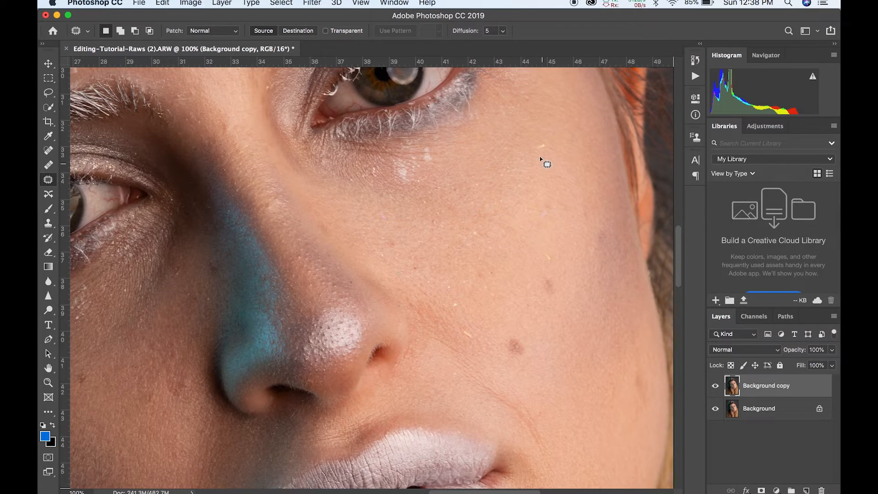
{"action": "left_click_drag", "start_coordinate": [538, 153], "coordinate": [526, 154]}
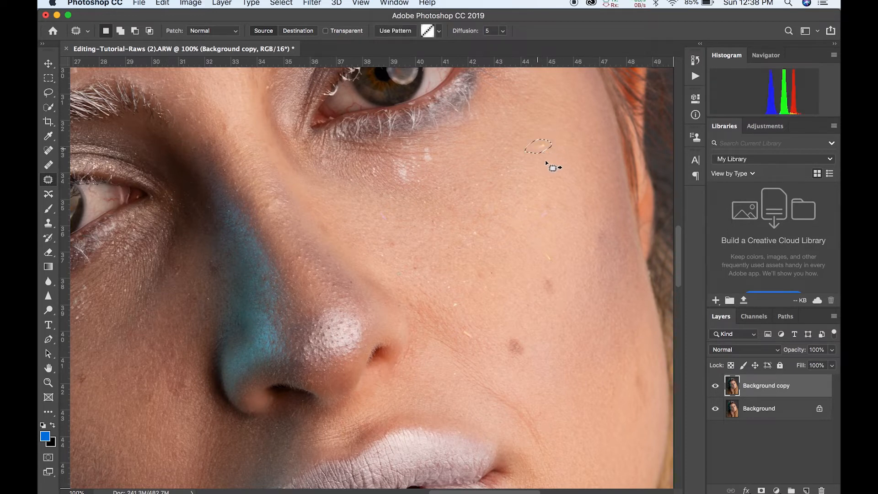
{"action": "left_click", "coordinate": [550, 177]}
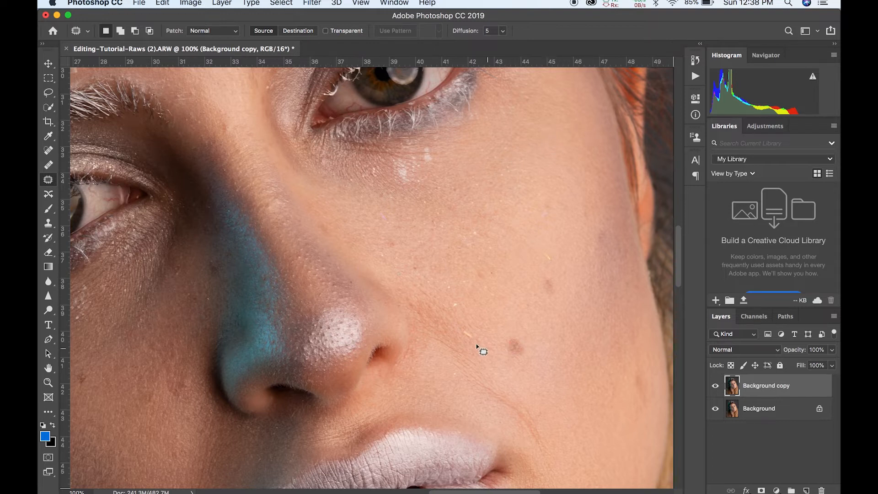
Patch the bright specks and reddish crease on the cheek beside the nose with nearby skin
{"action": "mouse_move", "coordinate": [477, 344]}
{"action": "left_mouse_down"}
{"action": "mouse_move", "coordinate": [456, 337]}
{"action": "mouse_move", "coordinate": [458, 303]}
{"action": "mouse_move", "coordinate": [450, 313]}
{"action": "mouse_move", "coordinate": [469, 321]}
{"action": "left_mouse_up"}
{"action": "key", "text": "super+d"}
{"action": "mouse_move", "coordinate": [447, 353]}
{"action": "left_mouse_down"}
{"action": "mouse_move", "coordinate": [474, 366]}
{"action": "mouse_move", "coordinate": [430, 333]}
{"action": "mouse_move", "coordinate": [424, 338]}
{"action": "mouse_move", "coordinate": [429, 325]}
{"action": "left_mouse_up"}
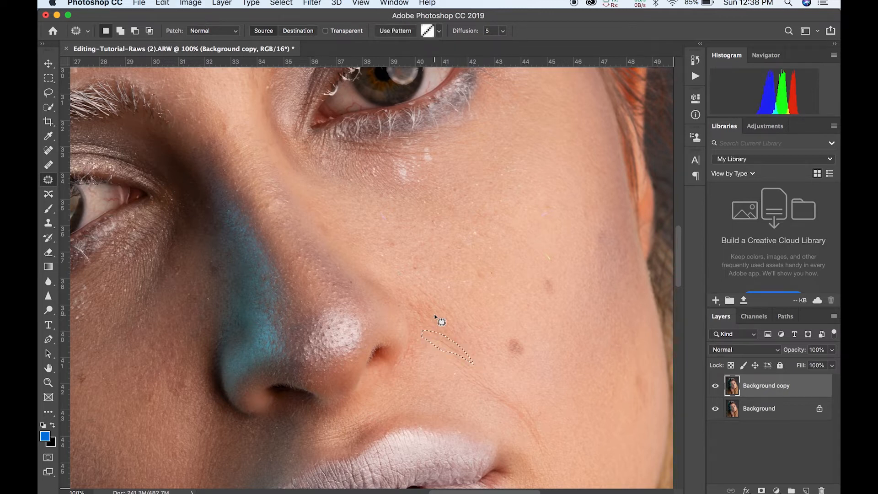
{"action": "key", "text": "cmd+d"}
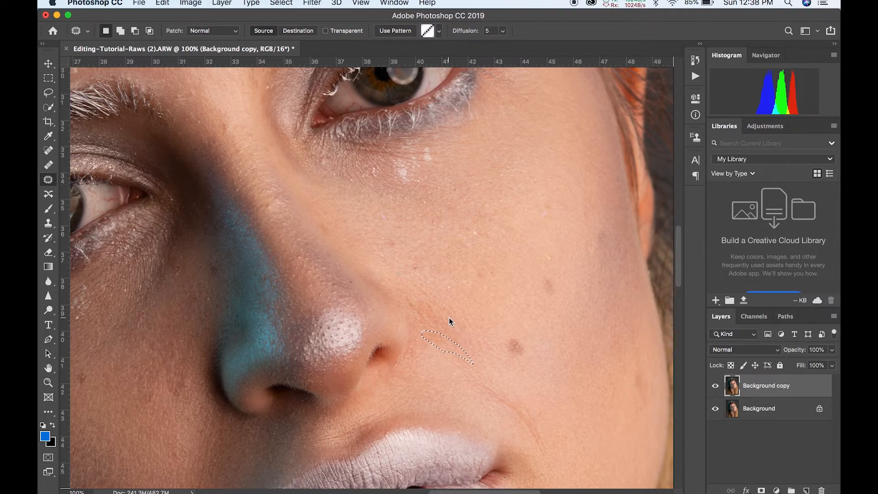
Patch the speck beside the teal-lit gems and the long reddish lines running across the forehead
{"action": "scroll", "coordinate": [456, 325], "scroll_direction": "up", "scroll_amount": 3}
{"action": "scroll", "coordinate": [455, 324], "scroll_direction": "up", "scroll_amount": 10}
{"action": "scroll", "coordinate": [456, 325], "scroll_direction": "left", "scroll_amount": 9}
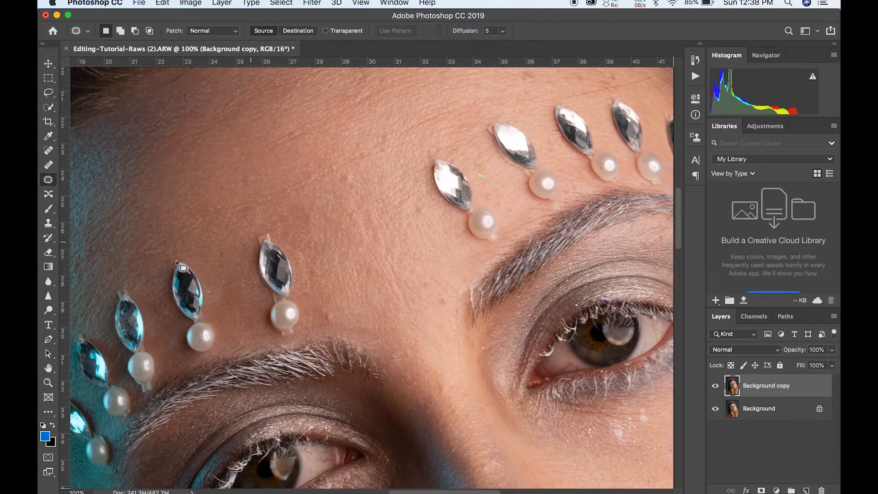
{"action": "mouse_move", "coordinate": [147, 262]}
{"action": "left_mouse_down"}
{"action": "mouse_move", "coordinate": [249, 202]}
{"action": "mouse_move", "coordinate": [190, 212]}
{"action": "mouse_move", "coordinate": [149, 236]}
{"action": "mouse_move", "coordinate": [125, 271]}
{"action": "mouse_move", "coordinate": [133, 214]}
{"action": "left_mouse_up"}
{"action": "key", "text": "super+d"}
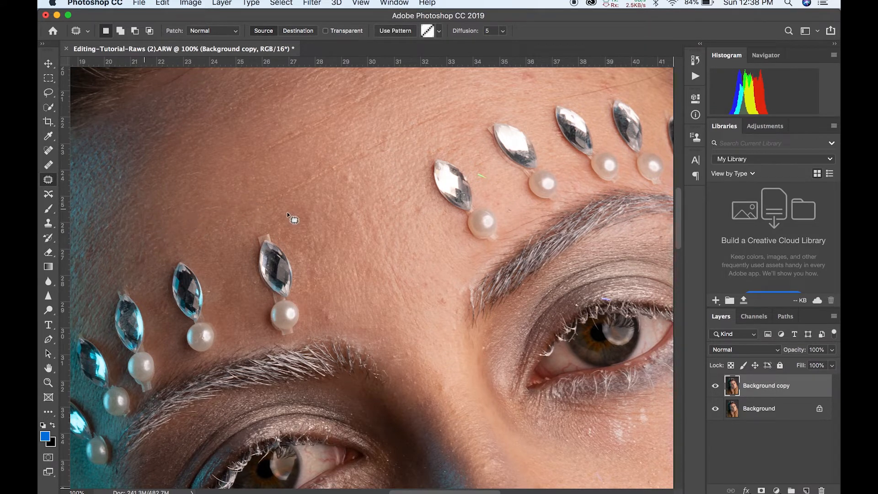
{"action": "mouse_move", "coordinate": [260, 210]}
{"action": "left_mouse_down"}
{"action": "mouse_move", "coordinate": [371, 158]}
{"action": "mouse_move", "coordinate": [353, 147]}
{"action": "mouse_move", "coordinate": [291, 167]}
{"action": "mouse_move", "coordinate": [248, 198]}
{"action": "mouse_move", "coordinate": [233, 221]}
{"action": "mouse_move", "coordinate": [237, 190]}
{"action": "mouse_move", "coordinate": [203, 197]}
{"action": "left_mouse_up"}
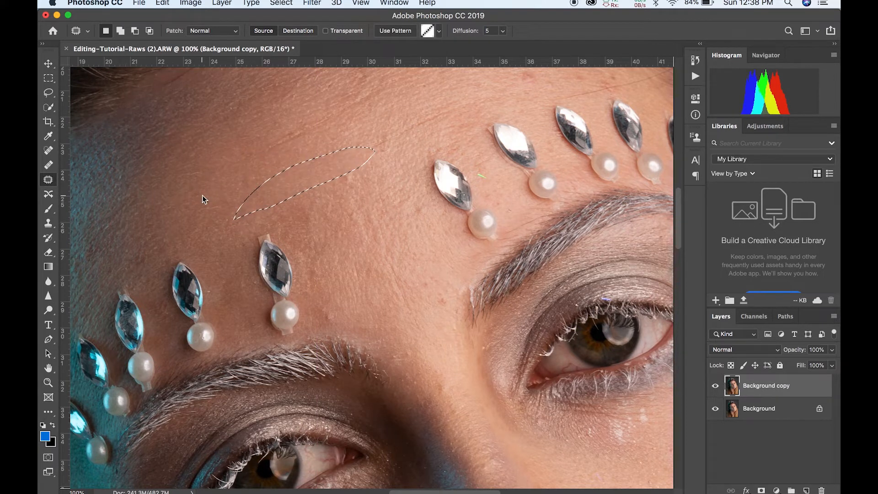
{"action": "key", "text": "super+d"}
{"action": "mouse_move", "coordinate": [349, 119]}
{"action": "left_mouse_down"}
{"action": "mouse_move", "coordinate": [208, 178]}
{"action": "mouse_move", "coordinate": [234, 176]}
{"action": "left_mouse_up"}
{"action": "key", "text": "super+d"}
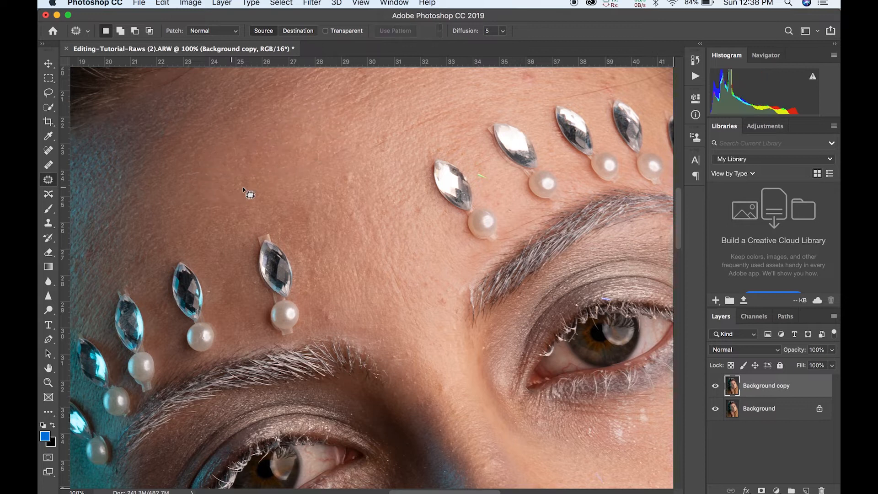
Patch the remaining small marks and lines on the upper forehead towards the hairline
{"action": "scroll", "coordinate": [247, 192], "scroll_direction": "right", "scroll_amount": 5}
{"action": "scroll", "coordinate": [247, 192], "scroll_direction": "up", "scroll_amount": 2}
{"action": "mouse_move", "coordinate": [267, 225]}
{"action": "left_mouse_down"}
{"action": "mouse_move", "coordinate": [270, 190]}
{"action": "mouse_move", "coordinate": [226, 219]}
{"action": "mouse_move", "coordinate": [256, 210]}
{"action": "left_mouse_up"}
{"action": "key", "text": "super+d"}
{"action": "mouse_move", "coordinate": [341, 157]}
{"action": "left_mouse_down"}
{"action": "mouse_move", "coordinate": [375, 121]}
{"action": "mouse_move", "coordinate": [338, 149]}
{"action": "left_mouse_up"}
{"action": "key", "text": "super+d"}
{"action": "scroll", "coordinate": [379, 185], "scroll_direction": "right", "scroll_amount": 4}
{"action": "scroll", "coordinate": [379, 185], "scroll_direction": "up", "scroll_amount": 4}
{"action": "left_click_drag", "start_coordinate": [292, 122], "coordinate": [290, 128]}
{"action": "left_click_drag", "start_coordinate": [297, 130], "coordinate": [286, 153]}
{"action": "key", "text": "super+d"}
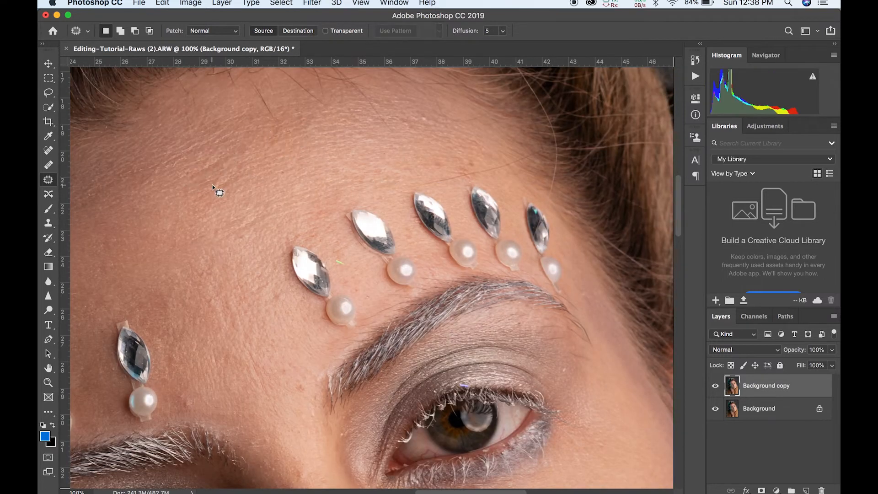
Patch the smile-line crease on the lit cheek and another small spot on the face
{"action": "scroll", "coordinate": [215, 190], "scroll_direction": "down", "scroll_amount": 8}
{"action": "scroll", "coordinate": [215, 190], "scroll_direction": "right", "scroll_amount": 3}
{"action": "key", "text": "super+minus"}
{"action": "mouse_move", "coordinate": [405, 332]}
{"action": "left_mouse_down"}
{"action": "mouse_move", "coordinate": [441, 342]}
{"action": "mouse_move", "coordinate": [463, 366]}
{"action": "left_mouse_up"}
{"action": "key", "text": "super+d"}
{"action": "key", "text": "super+d"}
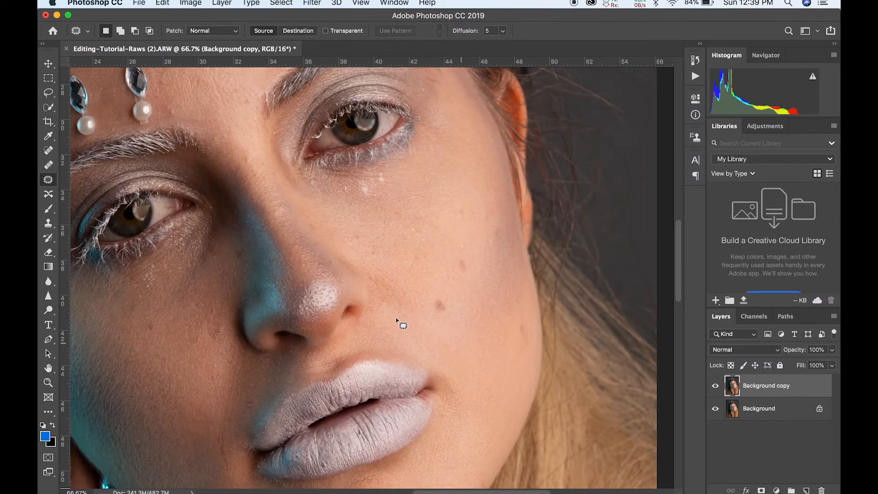
{"action": "scroll", "coordinate": [400, 322], "scroll_direction": "left", "scroll_amount": 5}
{"action": "left_click_drag", "start_coordinate": [371, 254], "coordinate": [375, 257]}
{"action": "key", "text": "super+d"}
View the whole portrait and toggle the duplicate layer's visibility to compare the skin before and after retouching
{"action": "scroll", "coordinate": [333, 328], "scroll_direction": "up", "scroll_amount": 4}
{"action": "key", "text": "super+minus"}
{"action": "key", "text": "super+minus"}
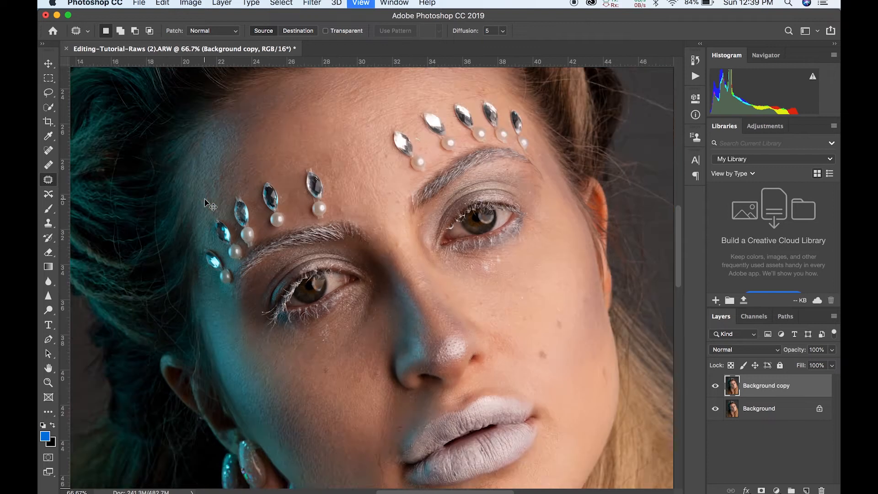
{"action": "key", "text": "super+minus"}
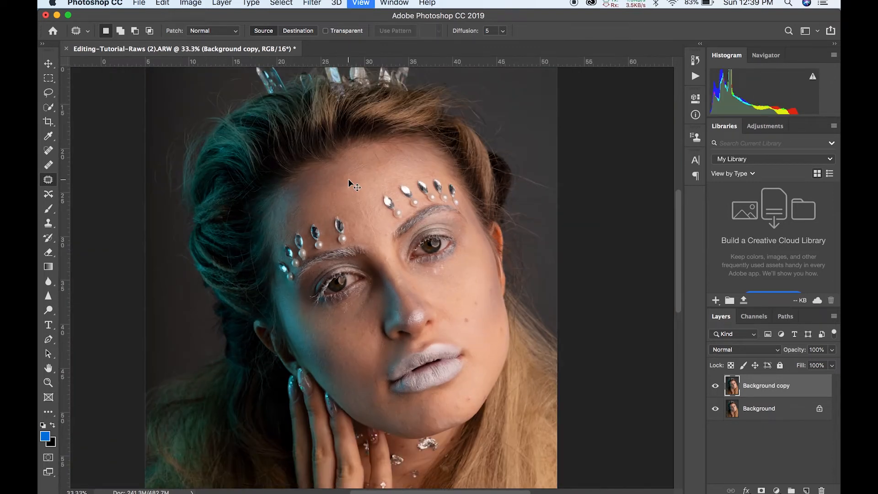
{"action": "key", "text": "super+minus"}
{"action": "key", "text": "super+minus"}
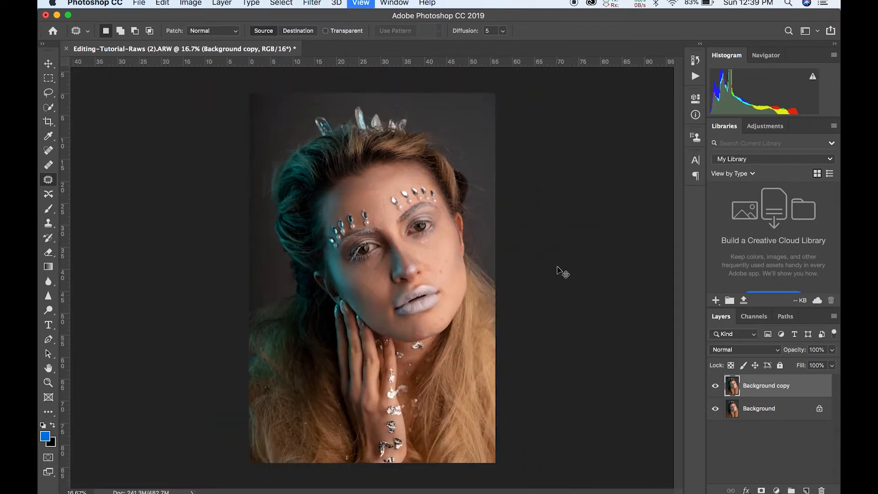
{"action": "left_click", "coordinate": [715, 388]}
{"action": "left_click", "coordinate": [716, 388]}
{"action": "left_click", "coordinate": [717, 389]}
{"action": "left_click", "coordinate": [716, 388]}
Patch the uneven skin in the middle of the forehead, between the two groups of gems
{"action": "key", "text": "super+plus"}
{"action": "key", "text": "super+plus"}
{"action": "key", "text": "super+plus"}
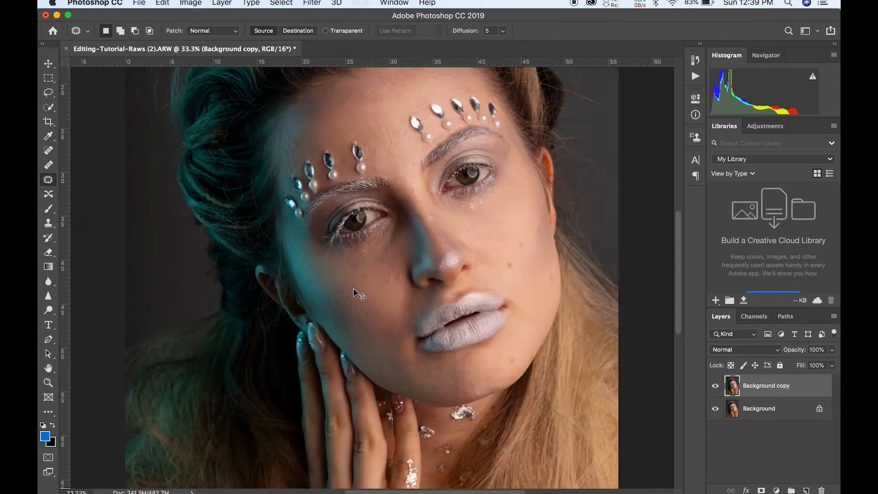
{"action": "key", "text": "super+plus"}
{"action": "scroll", "coordinate": [356, 256], "scroll_direction": "up", "scroll_amount": 5}
{"action": "mouse_move", "coordinate": [393, 196]}
{"action": "left_mouse_down"}
{"action": "mouse_move", "coordinate": [337, 204]}
{"action": "mouse_move", "coordinate": [322, 217]}
{"action": "mouse_move", "coordinate": [351, 233]}
{"action": "left_mouse_up"}
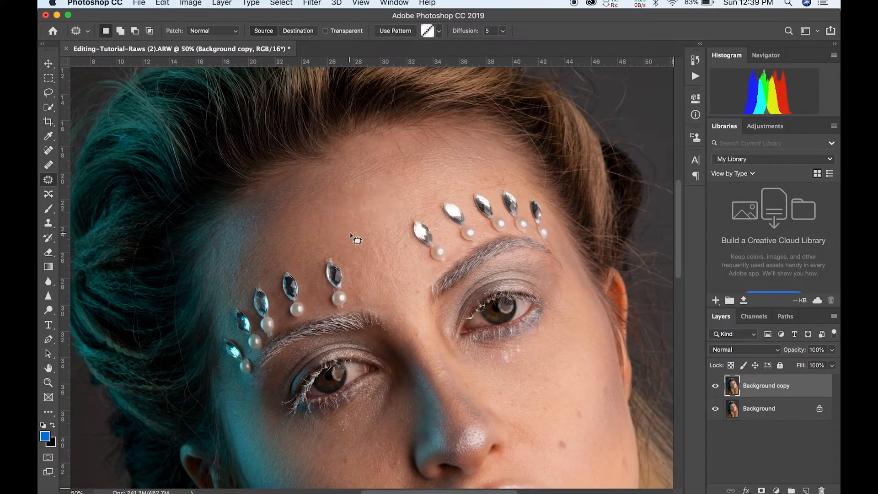
{"action": "key", "text": "super+d"}
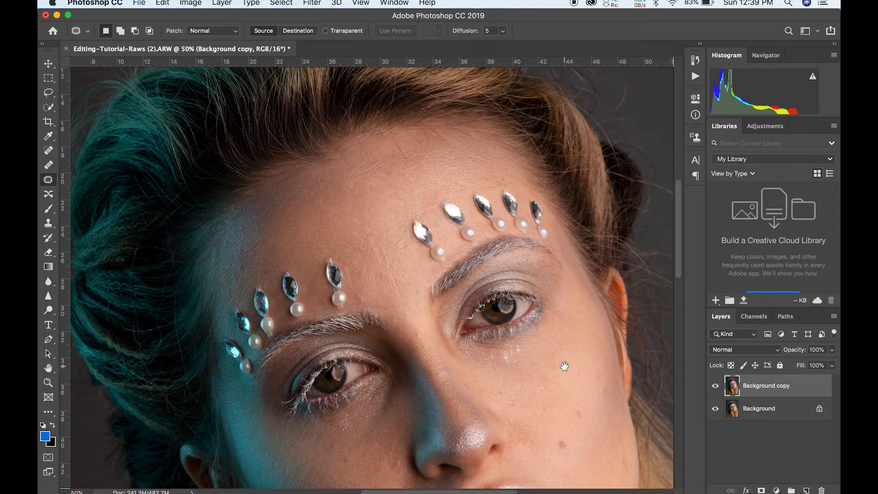
Check the lower face against the original, and patch the remaining mark on the central forehead above the gems
{"action": "scroll", "coordinate": [562, 348], "scroll_direction": "down", "scroll_amount": 10}
{"action": "left_click", "coordinate": [716, 387]}
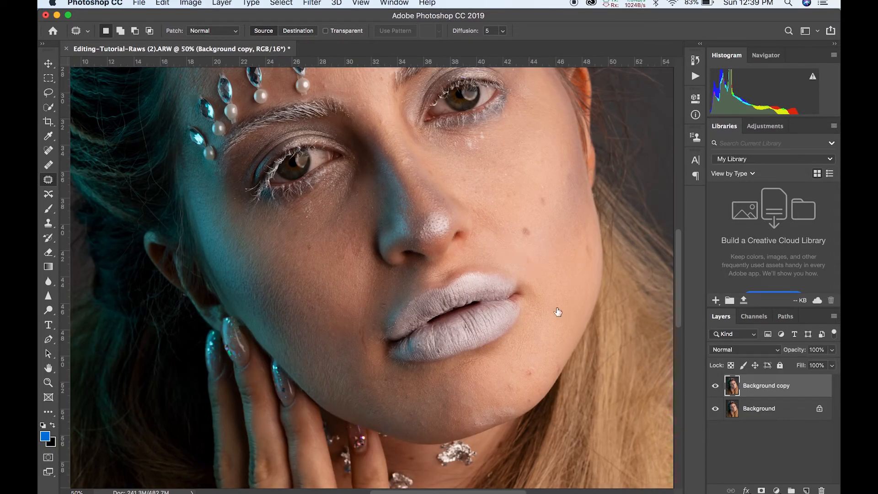
{"action": "scroll", "coordinate": [512, 278], "scroll_direction": "up", "scroll_amount": 10}
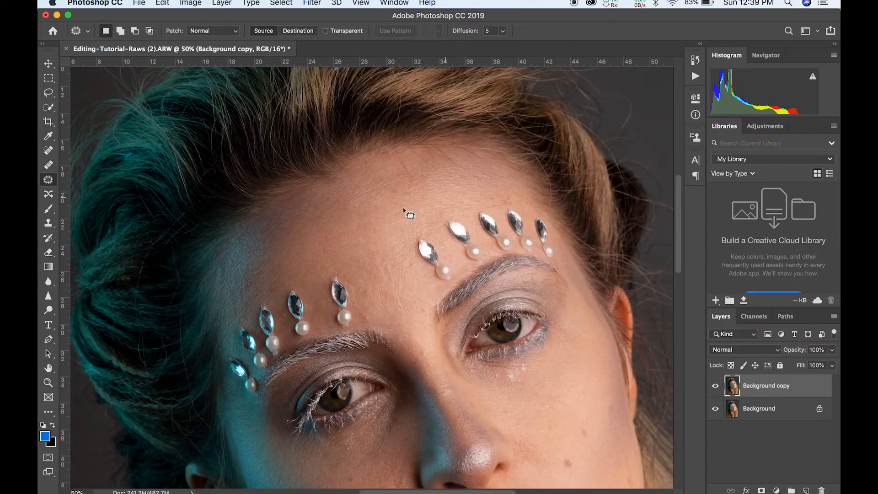
{"action": "mouse_move", "coordinate": [391, 226]}
{"action": "left_mouse_down"}
{"action": "mouse_move", "coordinate": [400, 205]}
{"action": "mouse_move", "coordinate": [389, 228]}
{"action": "left_mouse_up"}
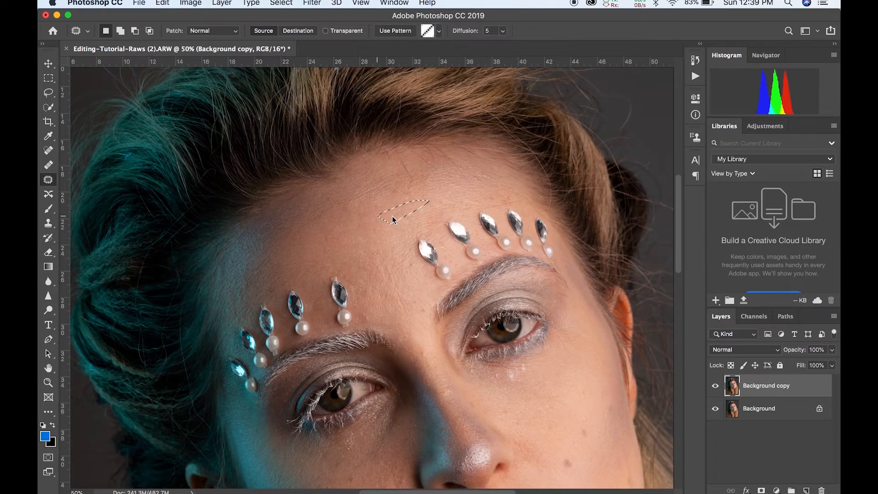
{"action": "left_click", "coordinate": [385, 239]}
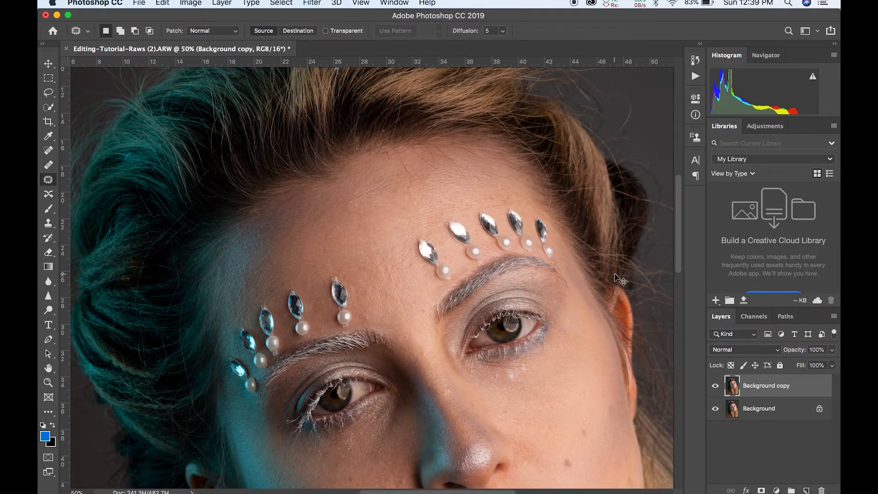
{"action": "key", "text": "super+minus"}
{"action": "key", "text": "super+minus"}
{"action": "key", "text": "super+minus"}
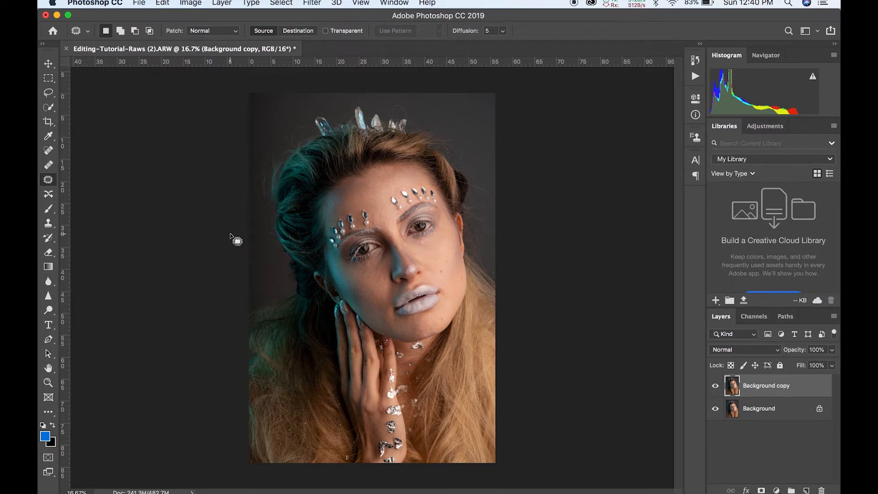
With the Spot Healing Brush at size 80, remove the stray hair curling against the grey backdrop above the tied-back hair
{"action": "left_click", "coordinate": [48, 151]}
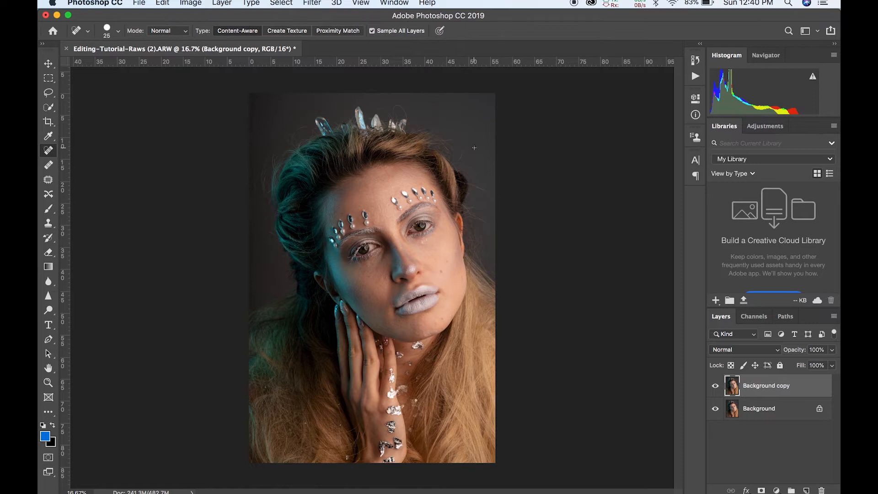
{"action": "key", "text": "bracketleft"}
{"action": "key", "text": "super+equal"}
{"action": "key", "text": "super+equal"}
{"action": "key", "text": "super+equal"}
{"action": "key", "text": "super+equal"}
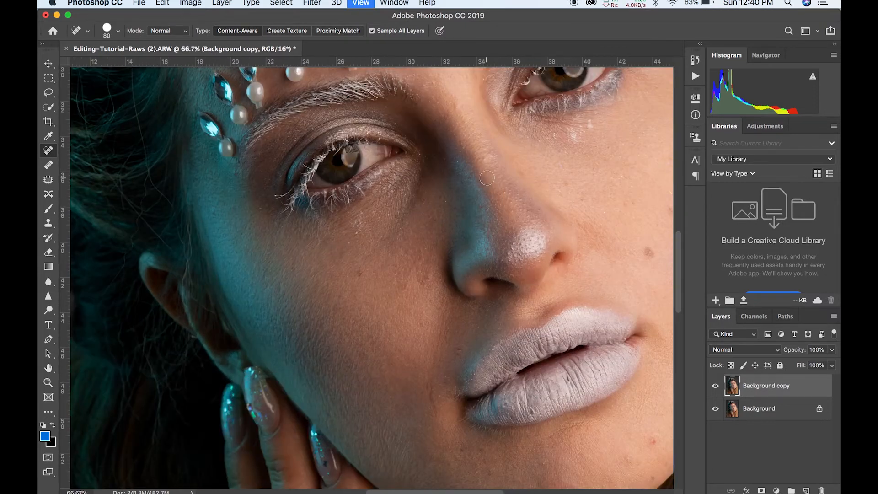
{"action": "scroll", "coordinate": [487, 178], "scroll_direction": "up", "scroll_amount": 10}
{"action": "scroll", "coordinate": [488, 178], "scroll_direction": "right", "scroll_amount": 8}
{"action": "key", "text": "bracketright"}
{"action": "key", "text": "bracketright"}
{"action": "key", "text": "bracketright"}
{"action": "key", "text": "bracketleft"}
{"action": "key", "text": "bracketleft"}
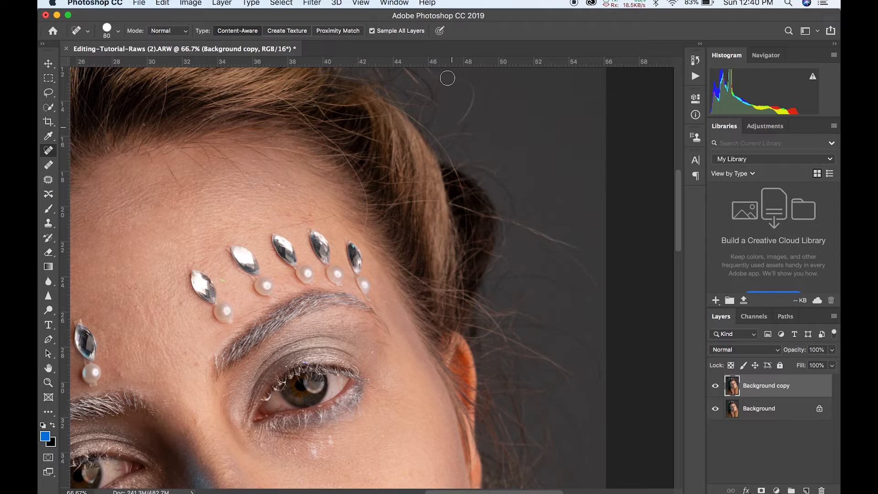
{"action": "left_click_drag", "start_coordinate": [452, 127], "coordinate": [437, 80]}
Spot-heal the small bright specks in the dark blonde hair beside the wrist
{"action": "key", "text": "super+minus"}
{"action": "key", "text": "super+minus"}
{"action": "key", "text": "super+minus"}
{"action": "key", "text": "super+minus"}
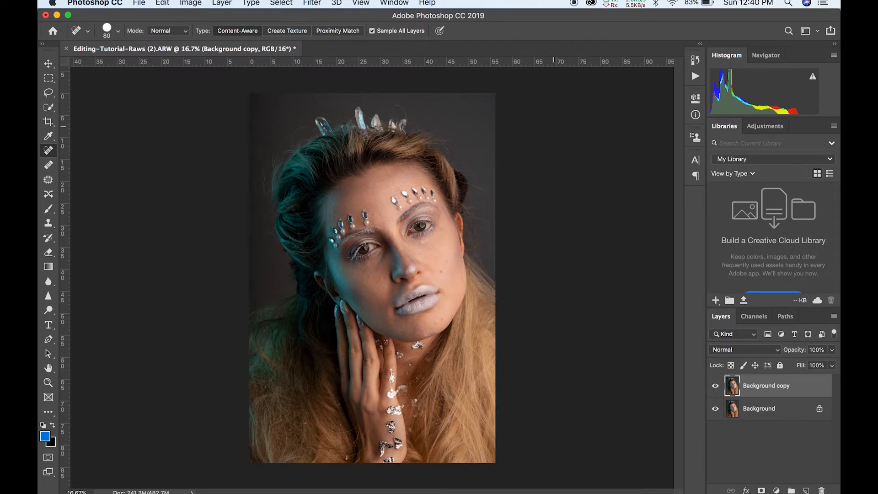
{"action": "key", "text": "super+plus"}
{"action": "key", "text": "super+plus"}
{"action": "key", "text": "super+plus"}
{"action": "key", "text": "super+plus"}
{"action": "key", "text": "super+plus"}
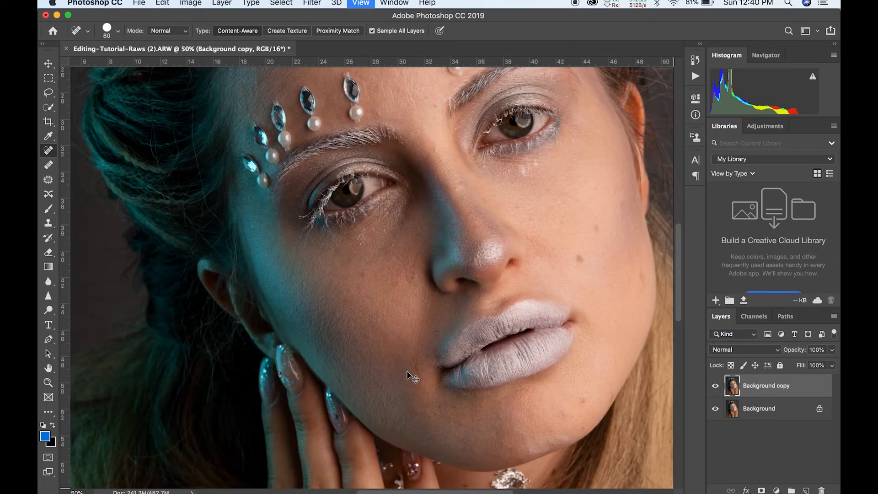
{"action": "key", "text": "super+plus"}
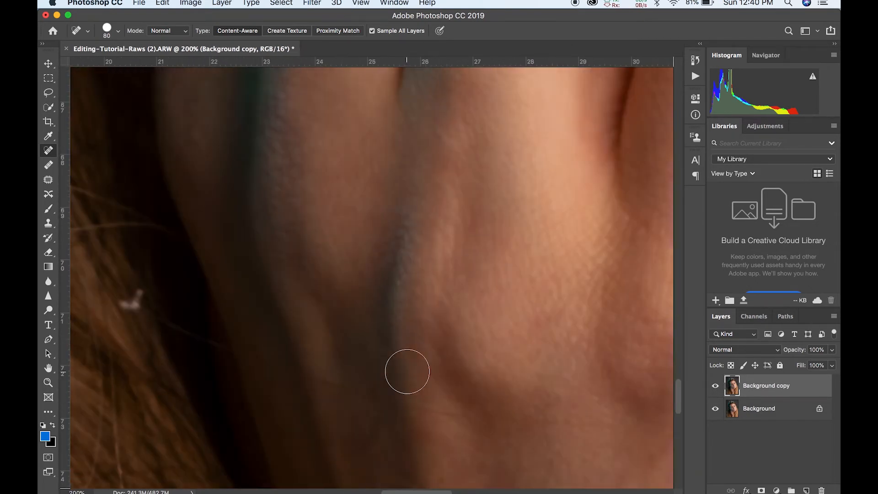
{"action": "key", "text": "super+minus"}
{"action": "scroll", "coordinate": [407, 372], "scroll_direction": "down", "scroll_amount": 5}
{"action": "scroll", "coordinate": [407, 373], "scroll_direction": "left", "scroll_amount": 3}
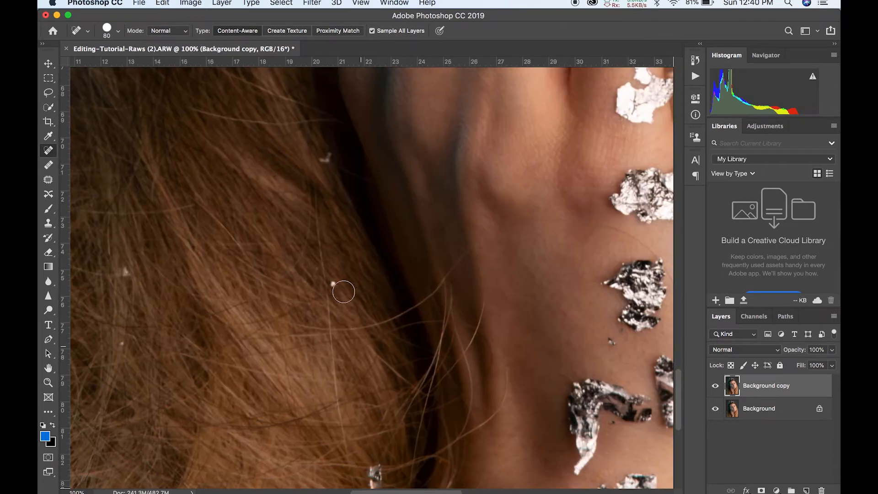
{"action": "left_click", "coordinate": [333, 285]}
{"action": "left_click", "coordinate": [118, 342]}
Spot-heal the silver foil flake in the hair at the bottom edge of the photo, beside the wrist
{"action": "scroll", "coordinate": [268, 349], "scroll_direction": "down", "scroll_amount": 10}
{"action": "scroll", "coordinate": [268, 349], "scroll_direction": "right", "scroll_amount": 1}
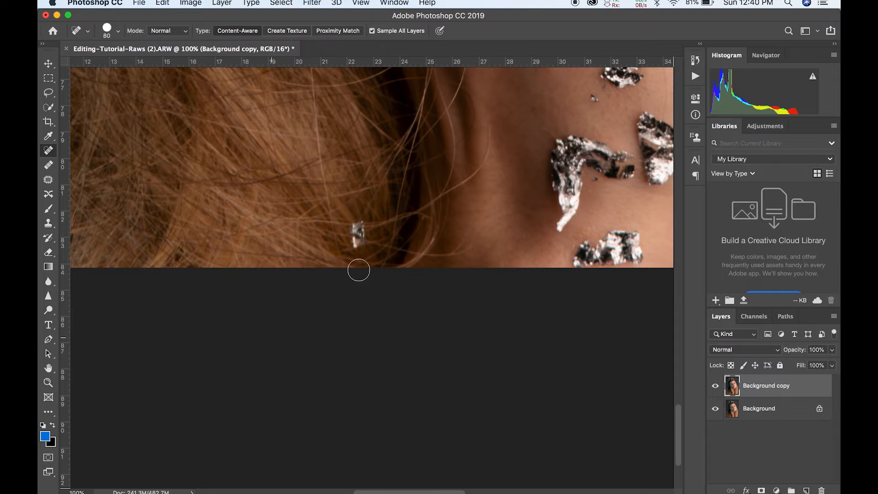
{"action": "left_click", "coordinate": [357, 233]}
{"action": "left_click", "coordinate": [358, 235]}
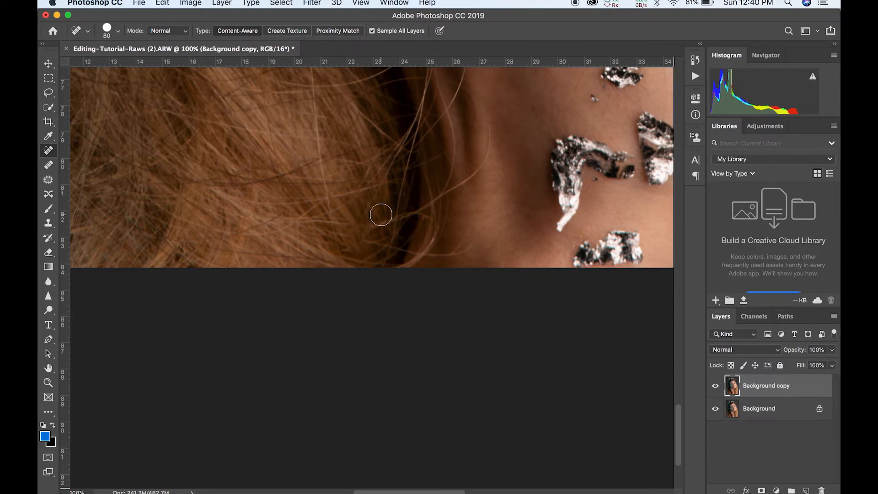
Spot-heal the remaining pale specks higher up in the hair next to the hand
{"action": "scroll", "coordinate": [379, 212], "scroll_direction": "up", "scroll_amount": 10}
{"action": "scroll", "coordinate": [378, 212], "scroll_direction": "left", "scroll_amount": 8}
{"action": "scroll", "coordinate": [381, 215], "scroll_direction": "up", "scroll_amount": 1}
{"action": "scroll", "coordinate": [381, 215], "scroll_direction": "left", "scroll_amount": 1}
{"action": "left_click", "coordinate": [315, 240]}
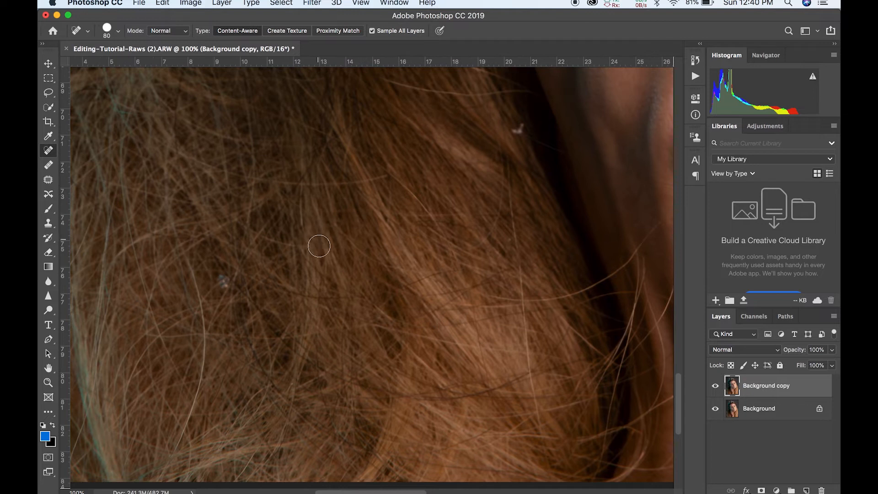
{"action": "left_click", "coordinate": [517, 129]}
Spot-heal the small teal speck in the shaded lower hair near the photo's side edge
{"action": "key", "text": "super+minus"}
{"action": "key", "text": "super+minus"}
{"action": "key", "text": "super+minus"}
{"action": "key", "text": "super+minus"}
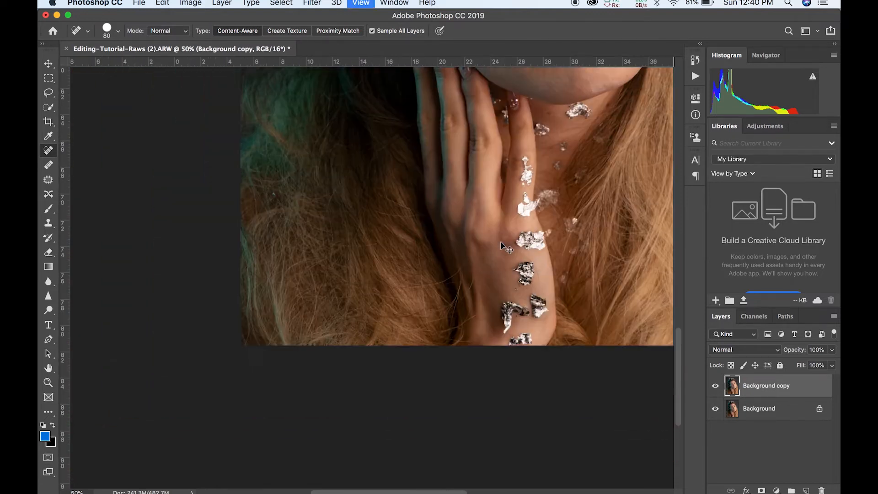
{"action": "key", "text": "super+plus"}
{"action": "key", "text": "super+plus"}
{"action": "key", "text": "super+plus"}
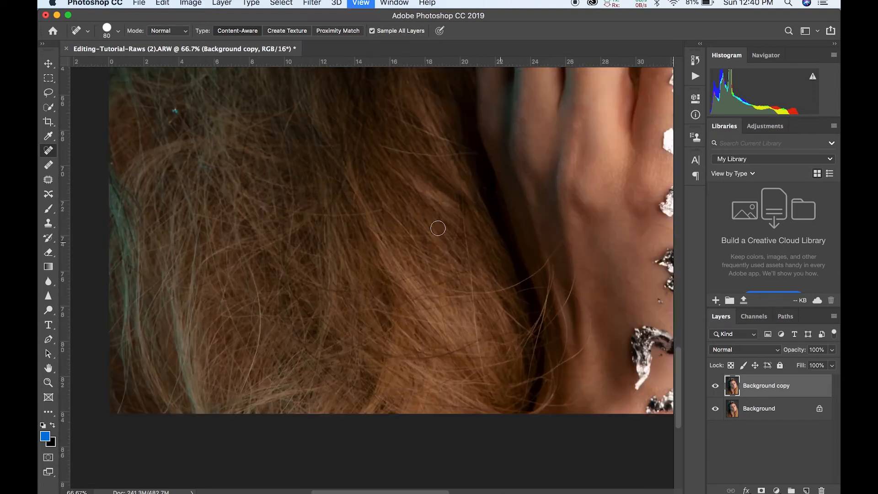
{"action": "scroll", "coordinate": [307, 196], "scroll_direction": "left", "scroll_amount": 5}
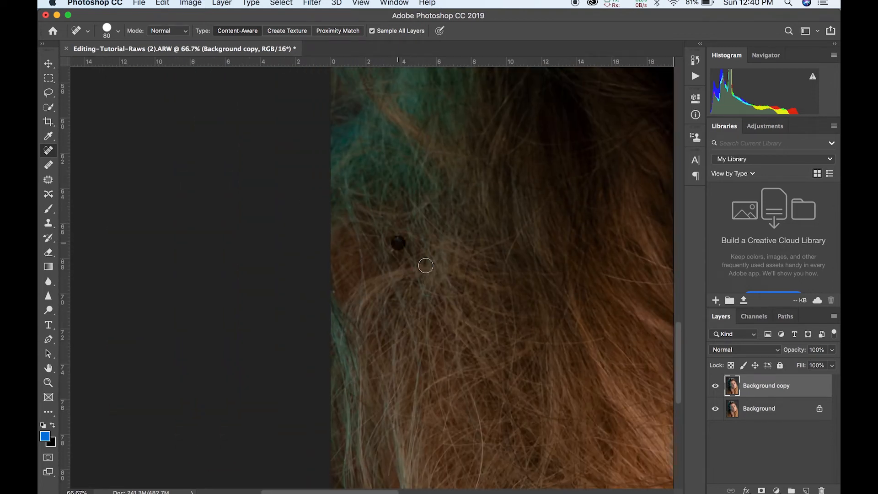
Lasso the white areas on both sides of the iris in the eye on the warm-lit side of the face
{"action": "key", "text": "super+minus"}
{"action": "key", "text": "super+minus"}
{"action": "key", "text": "super+minus"}
{"action": "key", "text": "super+minus"}
{"action": "key", "text": "super+minus"}
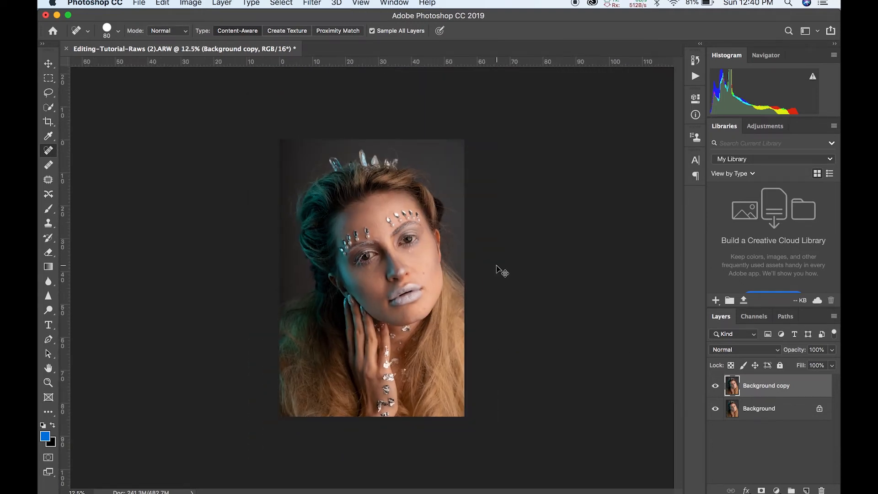
{"action": "key", "text": "super+plus"}
{"action": "key", "text": "super+plus"}
{"action": "key", "text": "super+plus"}
{"action": "key", "text": "super+plus"}
{"action": "key", "text": "super+plus"}
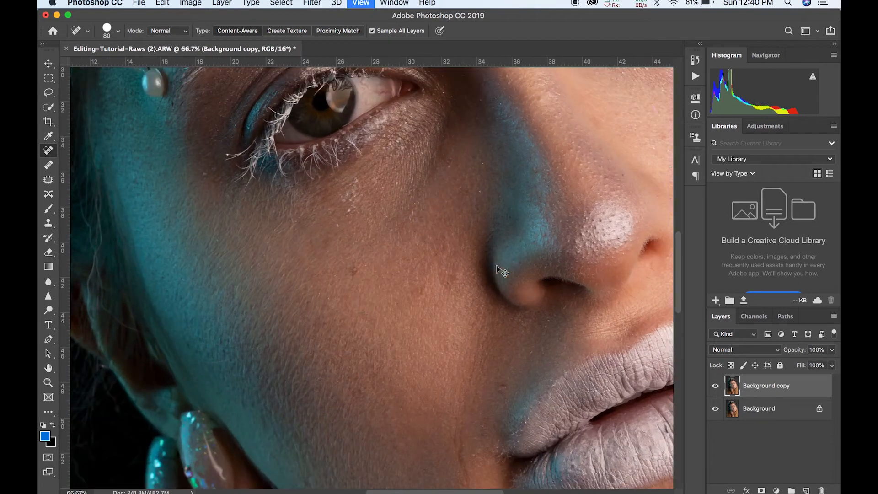
{"action": "key", "text": "super+plus"}
{"action": "scroll", "coordinate": [498, 271], "scroll_direction": "up", "scroll_amount": 10}
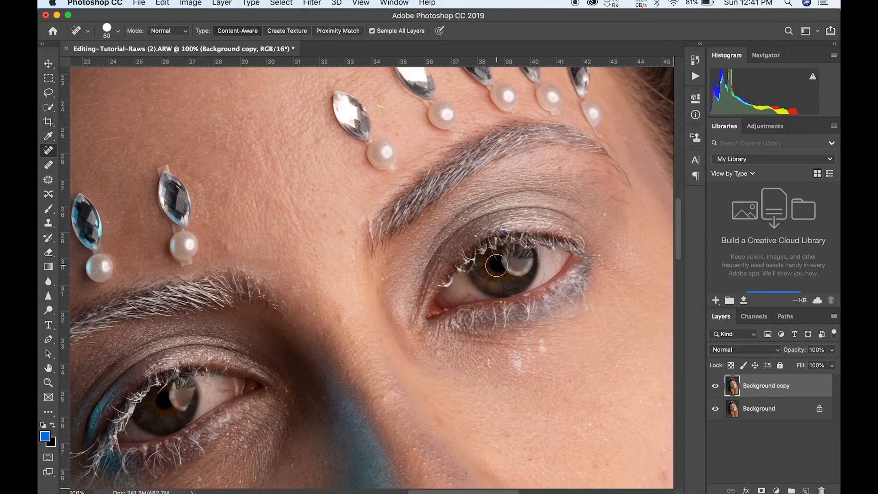
{"action": "scroll", "coordinate": [496, 265], "scroll_direction": "down", "scroll_amount": 3}
{"action": "key", "text": "l"}
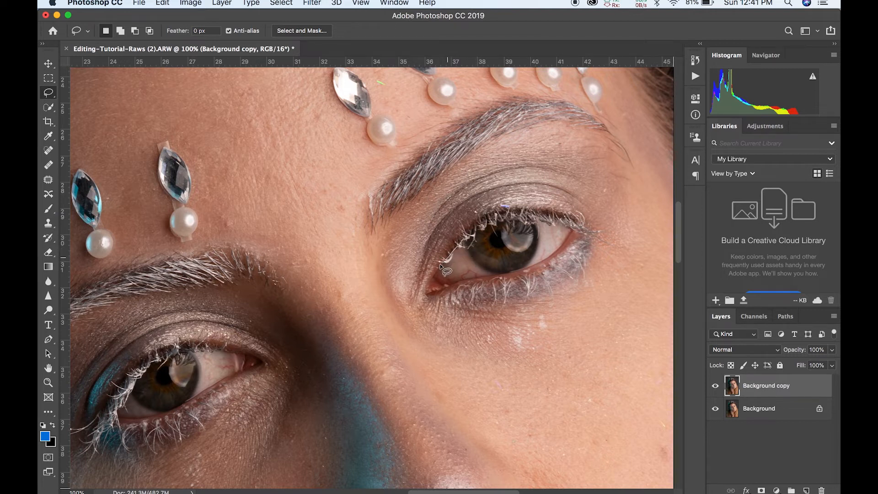
{"action": "left_click_drag", "start_coordinate": [433, 277], "coordinate": [441, 282]}
{"action": "left_click_drag", "start_coordinate": [475, 258], "coordinate": [474, 243]}
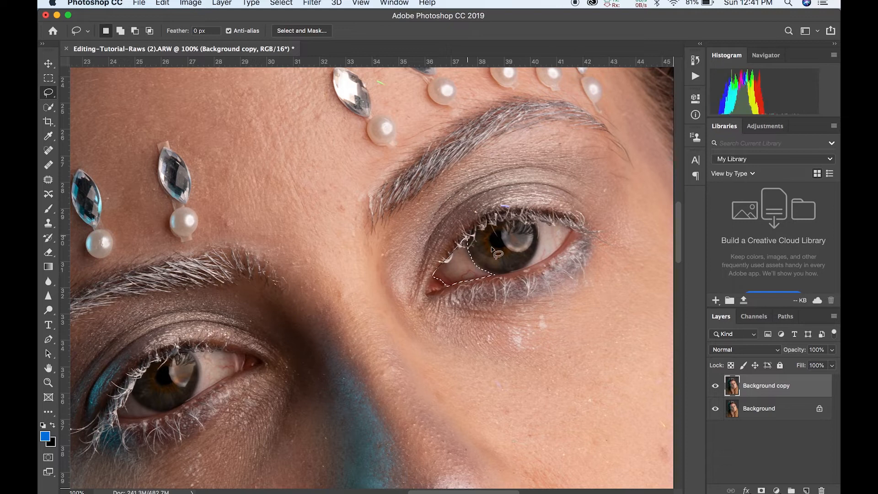
{"action": "key", "text": "shift"}
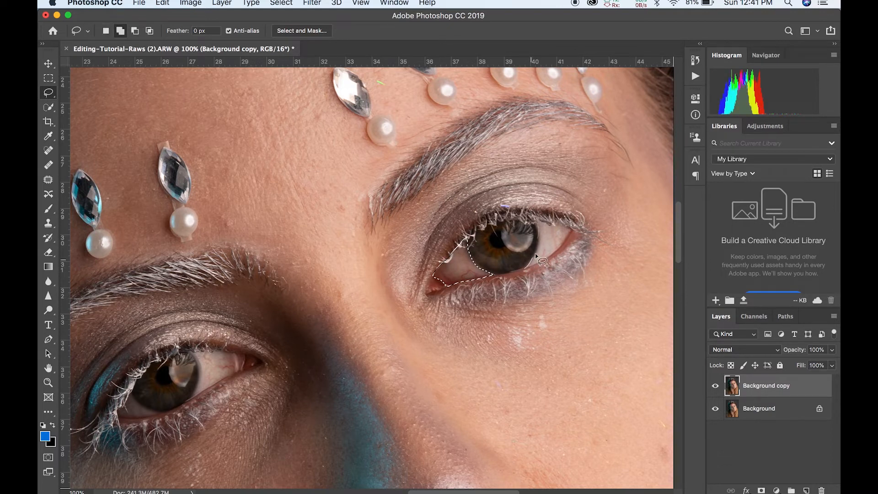
{"action": "mouse_move", "coordinate": [530, 212]}
{"action": "left_mouse_down"}
{"action": "mouse_move", "coordinate": [555, 217]}
{"action": "mouse_move", "coordinate": [563, 243]}
{"action": "left_mouse_up"}
Add the whites on both sides of the iris in the teal-lit eye to the lasso selection
{"action": "left_click_drag", "start_coordinate": [444, 293], "coordinate": [610, 194]}
{"action": "key", "text": "shift"}
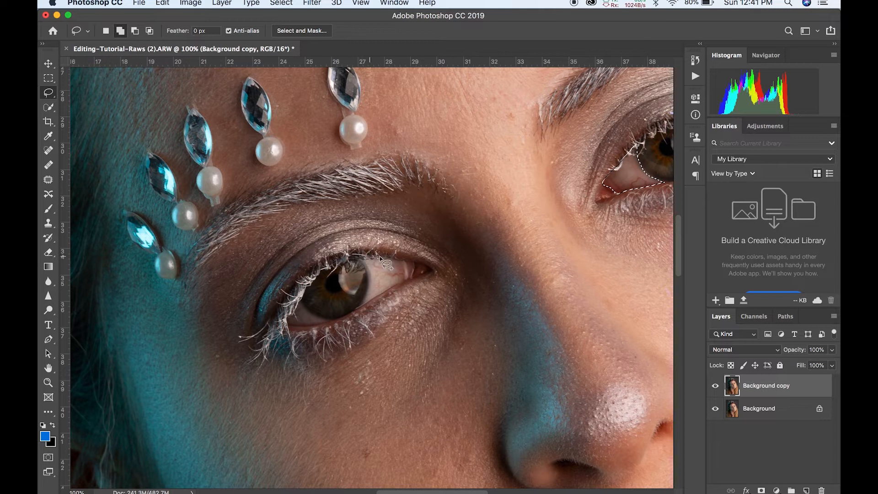
{"action": "mouse_move", "coordinate": [403, 264]}
{"action": "left_mouse_down"}
{"action": "mouse_move", "coordinate": [392, 291]}
{"action": "mouse_move", "coordinate": [359, 310]}
{"action": "mouse_move", "coordinate": [369, 280]}
{"action": "mouse_move", "coordinate": [353, 255]}
{"action": "left_mouse_up"}
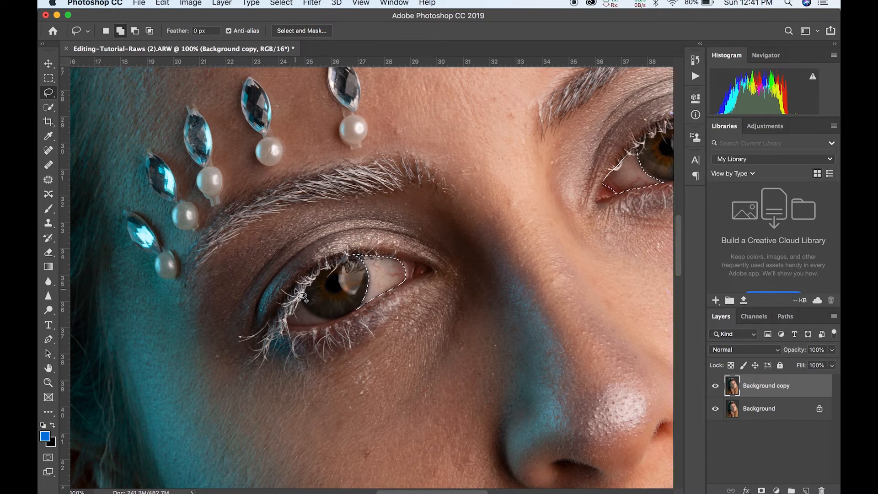
{"action": "key", "text": "shift"}
{"action": "left_click_drag", "start_coordinate": [330, 322], "coordinate": [297, 293]}
{"action": "key", "text": "super+h"}
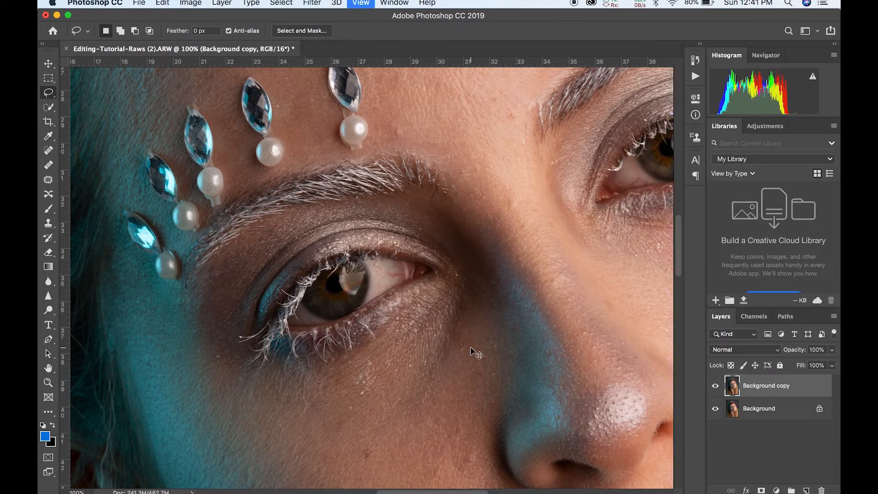
Add a Hue/Saturation adjustment layer for the selected eye whites and lower its saturation to about -49
{"action": "key", "text": "super+minus"}
{"action": "key", "text": "super+minus"}
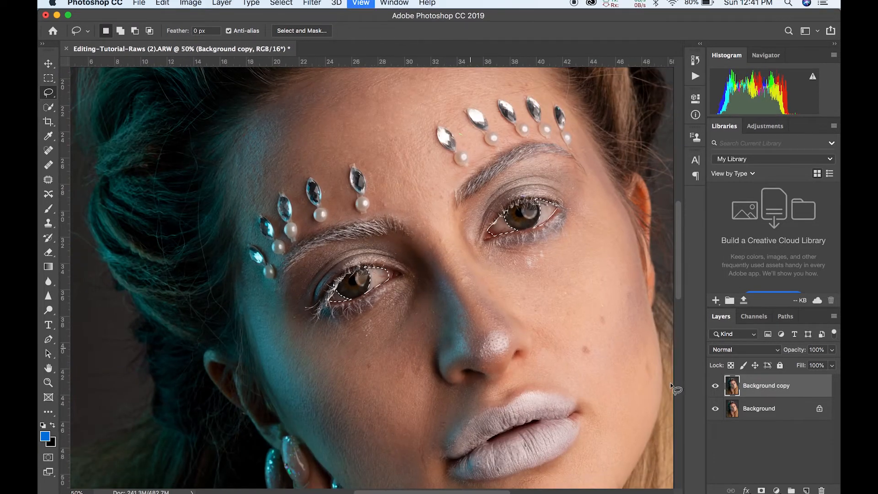
{"action": "left_click", "coordinate": [777, 490]}
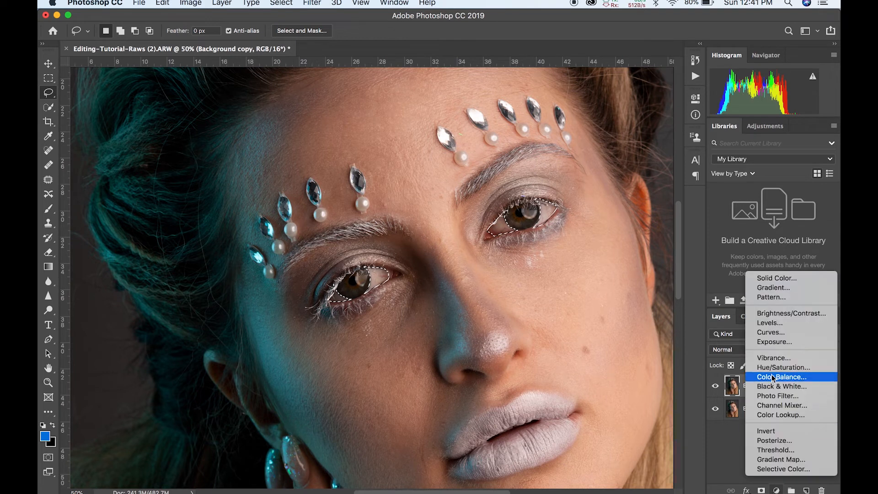
{"action": "left_click", "coordinate": [783, 367]}
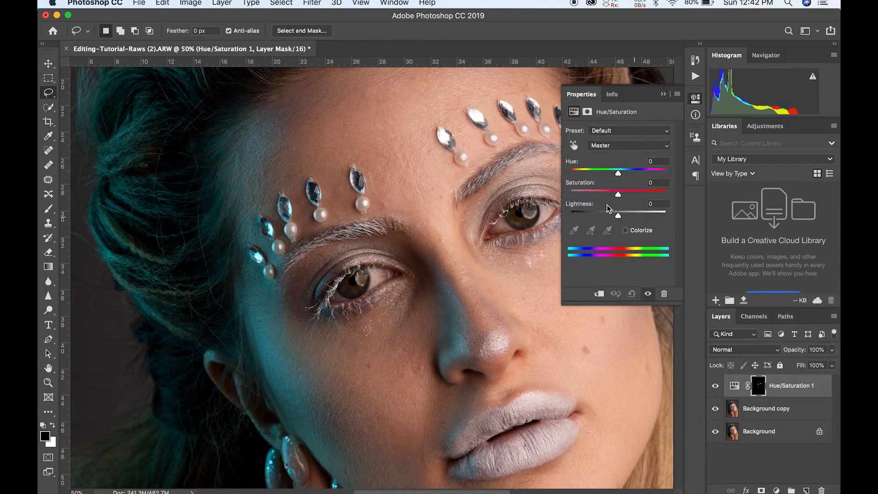
{"action": "left_click", "coordinate": [595, 191]}
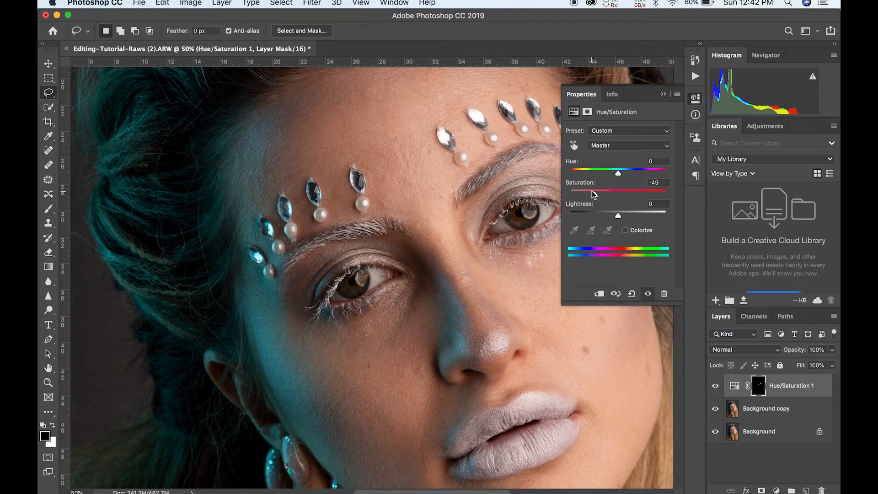
{"action": "mouse_move", "coordinate": [591, 191]}
{"action": "left_mouse_down"}
{"action": "mouse_move", "coordinate": [568, 195]}
{"action": "mouse_move", "coordinate": [593, 193]}
{"action": "left_mouse_up"}
On the Background copy layer, lasso the iris of the eye on the warm-lit side of the face
{"action": "left_click", "coordinate": [779, 409]}
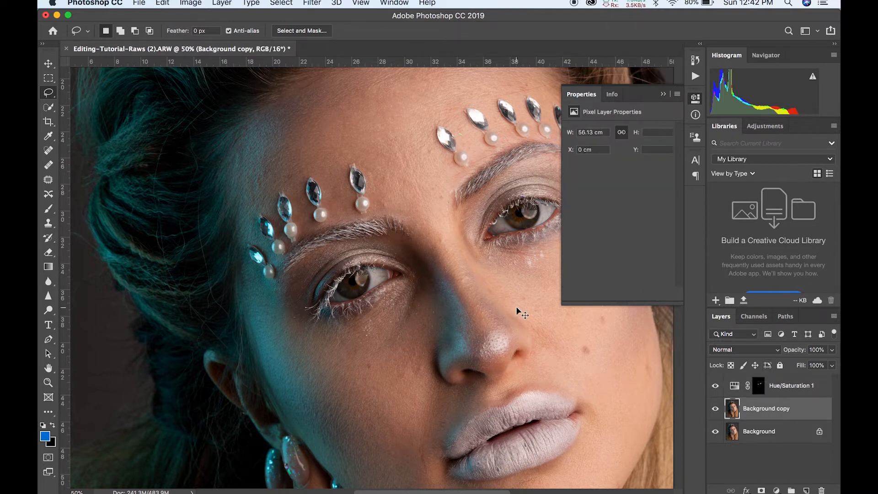
{"action": "key", "text": "super+plus"}
{"action": "key", "text": "super+plus"}
{"action": "scroll", "coordinate": [517, 307], "scroll_direction": "right", "scroll_amount": 5}
{"action": "scroll", "coordinate": [516, 311], "scroll_direction": "up", "scroll_amount": 4}
{"action": "scroll", "coordinate": [517, 311], "scroll_direction": "right", "scroll_amount": 2}
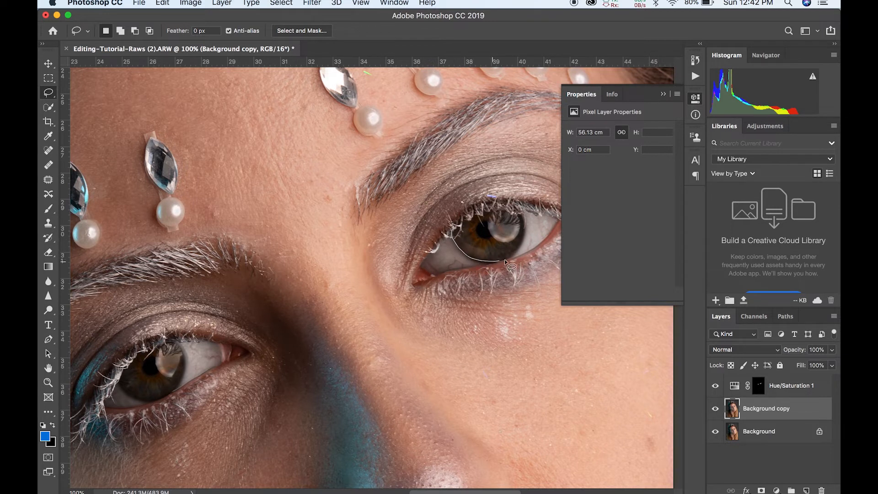
{"action": "left_click_drag", "start_coordinate": [516, 255], "coordinate": [524, 244]}
{"action": "left_click_drag", "start_coordinate": [505, 214], "coordinate": [455, 227]}
Add the iris of the teal-lit eye to the lasso selection
{"action": "scroll", "coordinate": [457, 275], "scroll_direction": "down", "scroll_amount": 2}
{"action": "scroll", "coordinate": [457, 275], "scroll_direction": "left", "scroll_amount": 5}
{"action": "key", "text": "shift"}
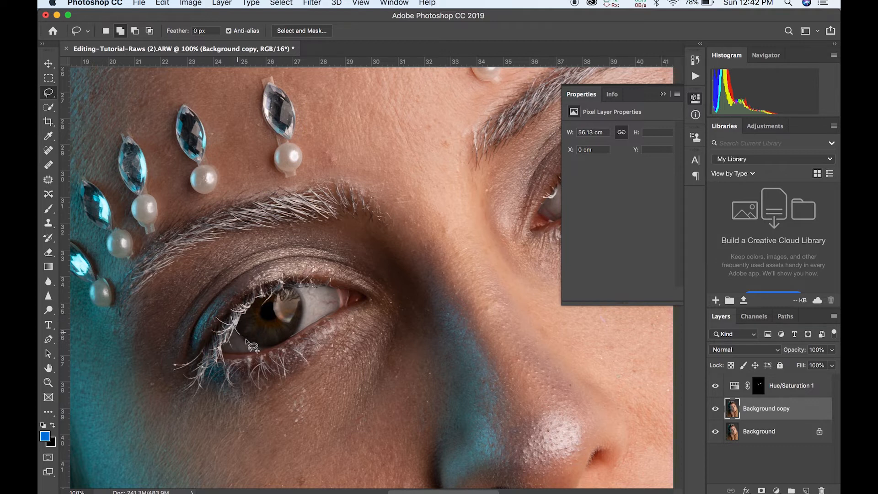
{"action": "mouse_move", "coordinate": [257, 344]}
{"action": "left_mouse_down"}
{"action": "mouse_move", "coordinate": [297, 330]}
{"action": "mouse_move", "coordinate": [296, 291]}
{"action": "mouse_move", "coordinate": [283, 283]}
{"action": "mouse_move", "coordinate": [235, 320]}
{"action": "left_mouse_up"}
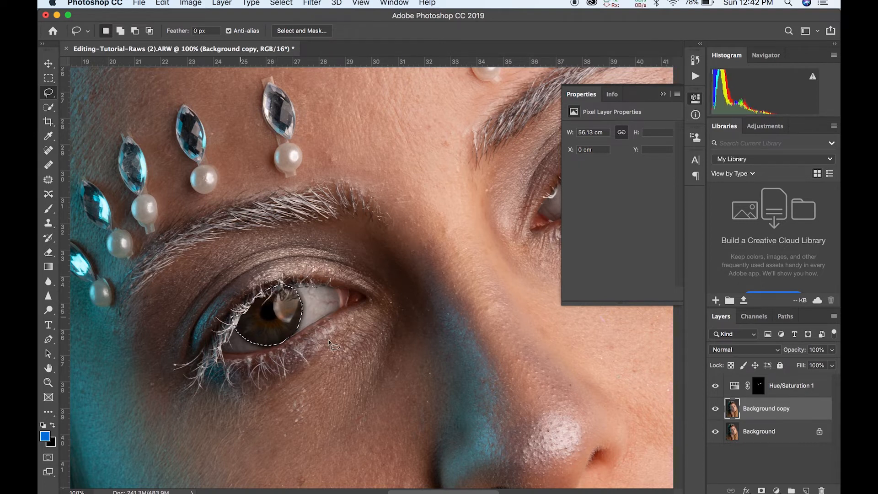
Add a Curves adjustment layer for the selected irises, raising the midtone point from input 127 to output 153 and moving the black point to input 4
{"action": "key", "text": "super+minus"}
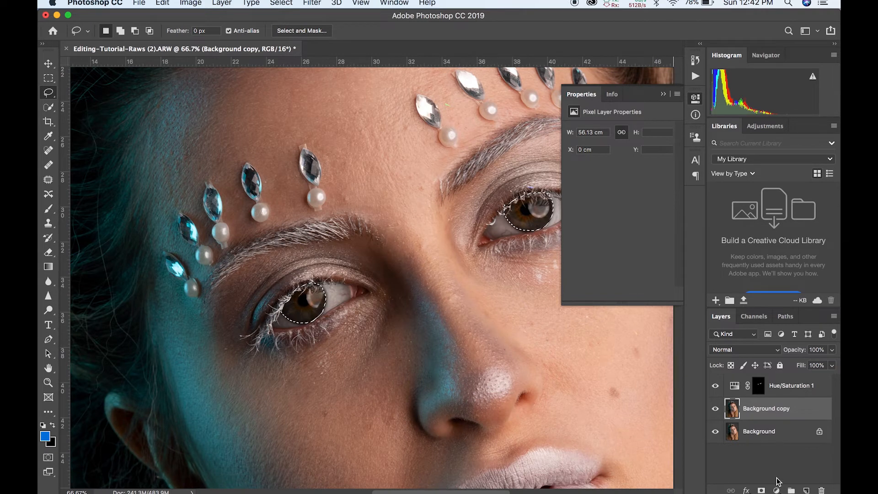
{"action": "left_click", "coordinate": [776, 490]}
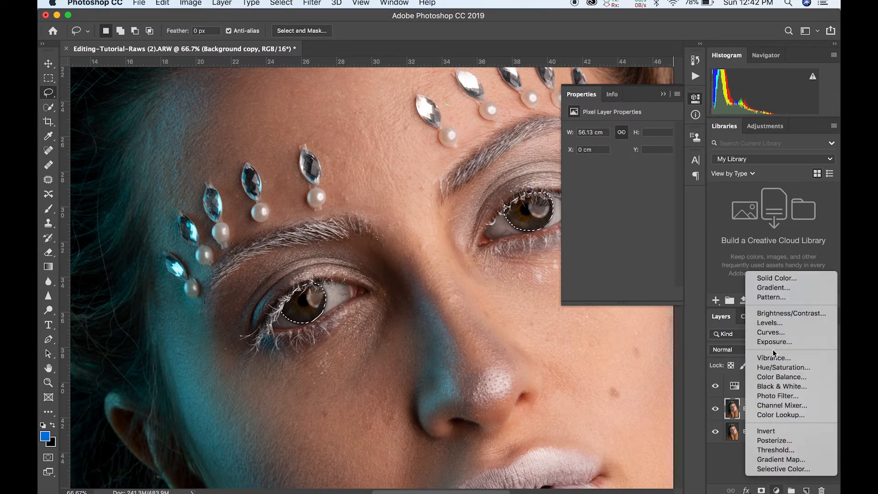
{"action": "left_click", "coordinate": [771, 332]}
{"action": "left_click_drag", "start_coordinate": [633, 187], "coordinate": [629, 187]}
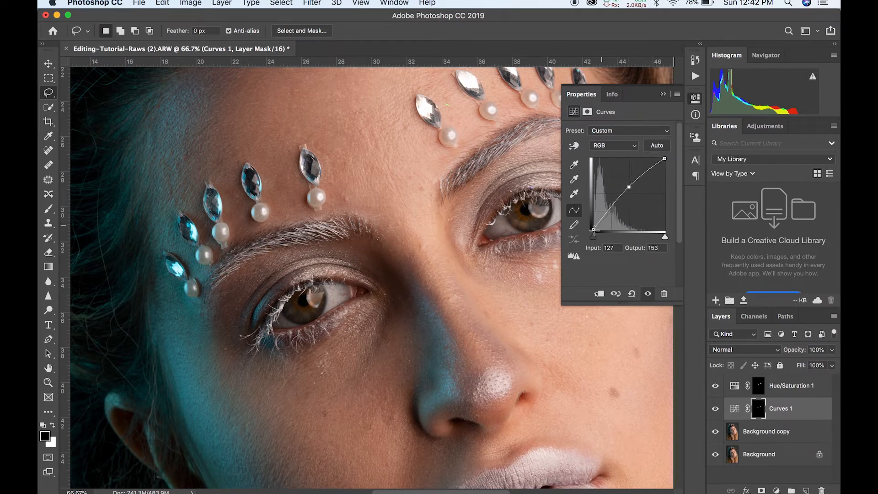
{"action": "left_click_drag", "start_coordinate": [594, 233], "coordinate": [596, 235]}
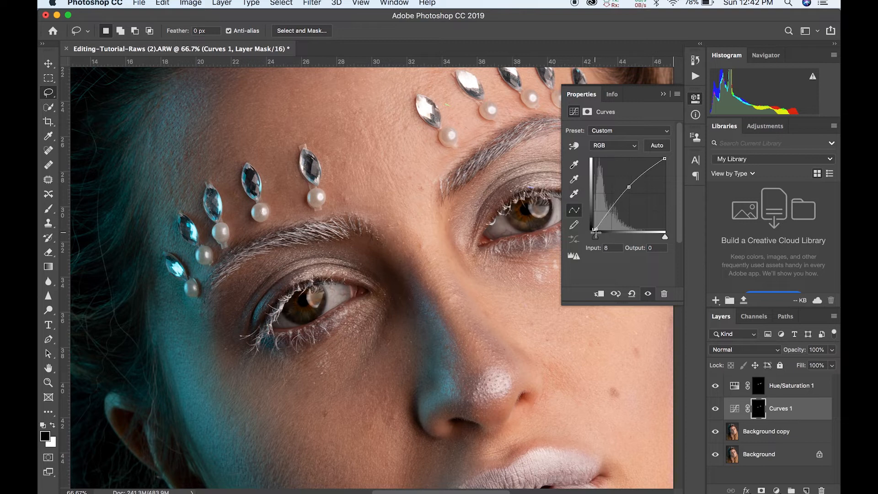
{"action": "left_click_drag", "start_coordinate": [597, 234], "coordinate": [594, 235]}
{"action": "key", "text": "super+equal"}
{"action": "key", "text": "super+equal"}
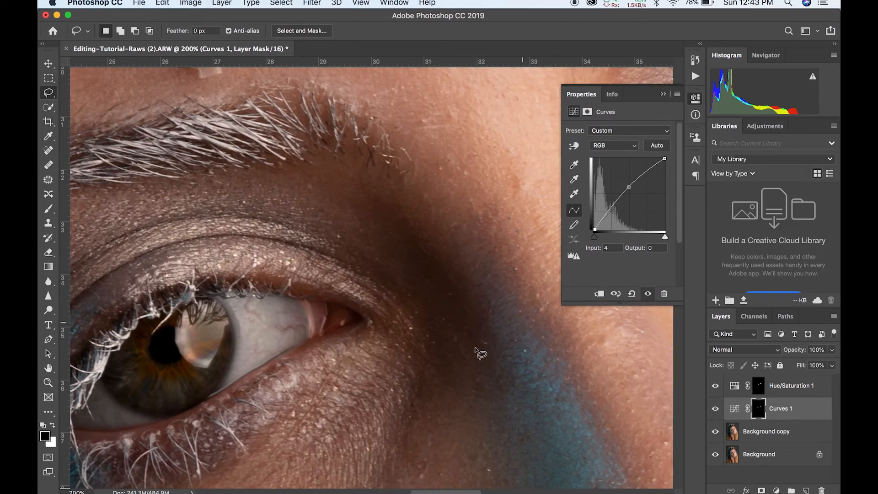
Compare the irises of both eyes with the Curves 1 layer hidden and shown
{"action": "scroll", "coordinate": [480, 354], "scroll_direction": "right", "scroll_amount": 10}
{"action": "scroll", "coordinate": [480, 353], "scroll_direction": "up", "scroll_amount": 5}
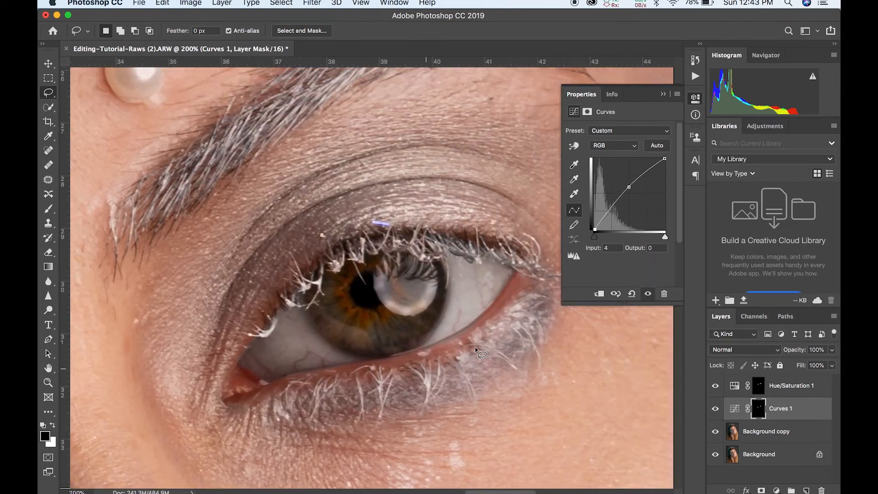
{"action": "left_click", "coordinate": [716, 409]}
{"action": "left_click", "coordinate": [715, 409]}
{"action": "left_click", "coordinate": [715, 410]}
{"action": "left_click", "coordinate": [715, 410]}
{"action": "key", "text": "super+minus"}
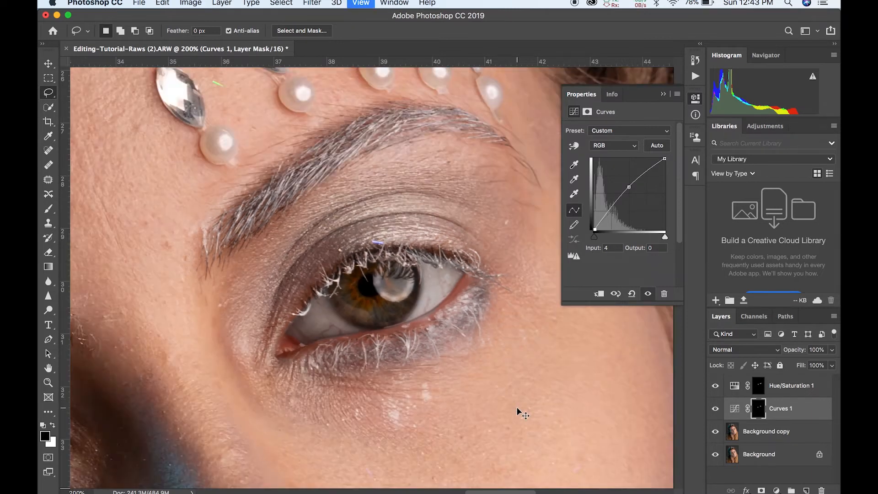
{"action": "key", "text": "super+minus"}
{"action": "key", "text": "super+minus"}
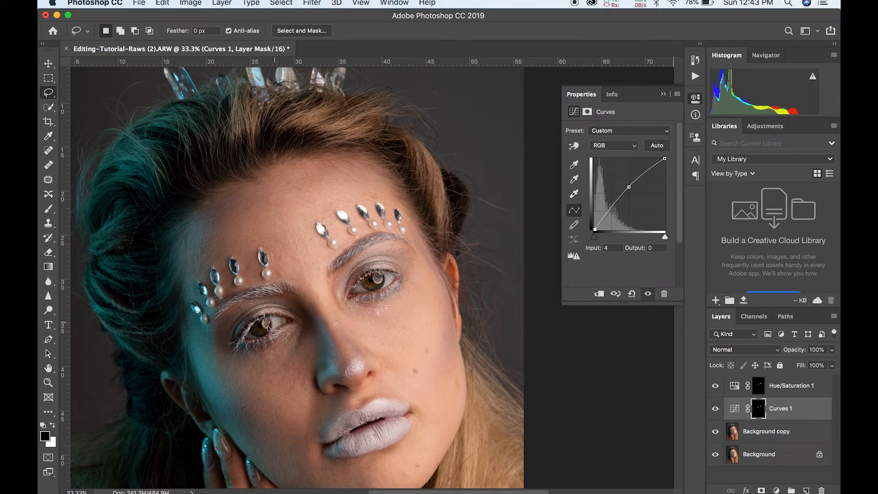
Soften the Curves 1 layer mask with a Gaussian Blur of 3 pixels radius
{"action": "left_click", "coordinate": [313, 3]}
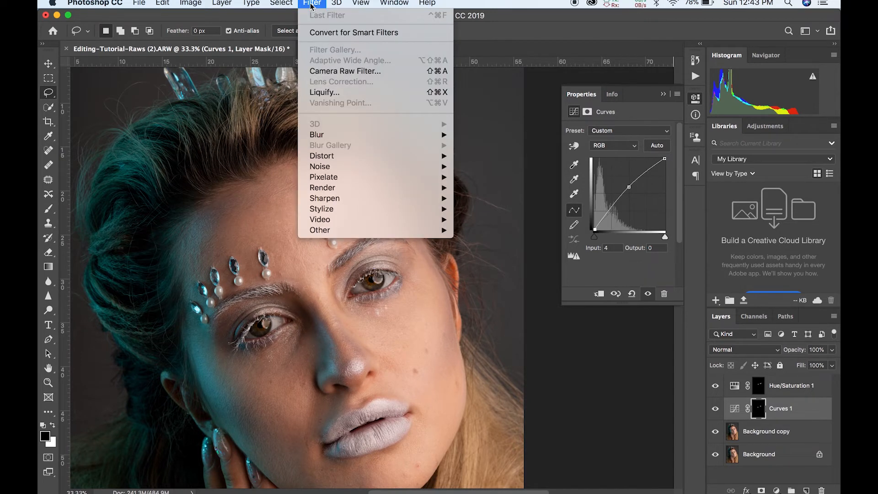
{"action": "mouse_move", "coordinate": [421, 134]}
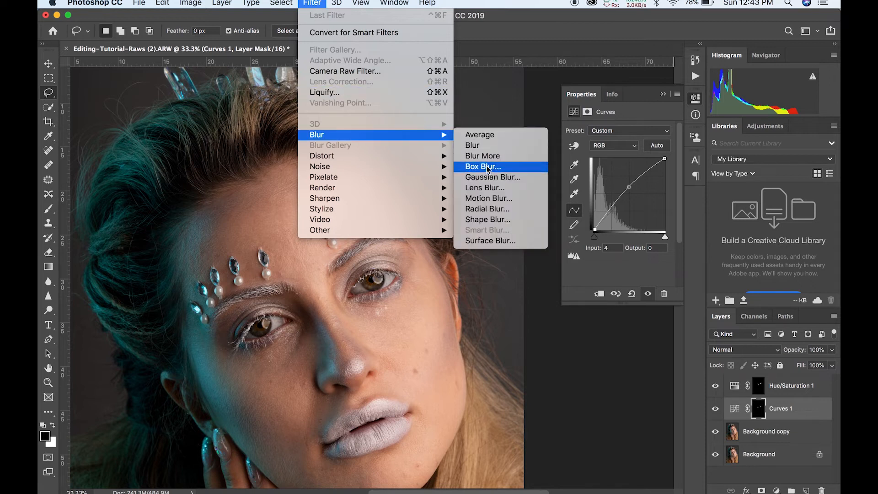
{"action": "left_click", "coordinate": [487, 181]}
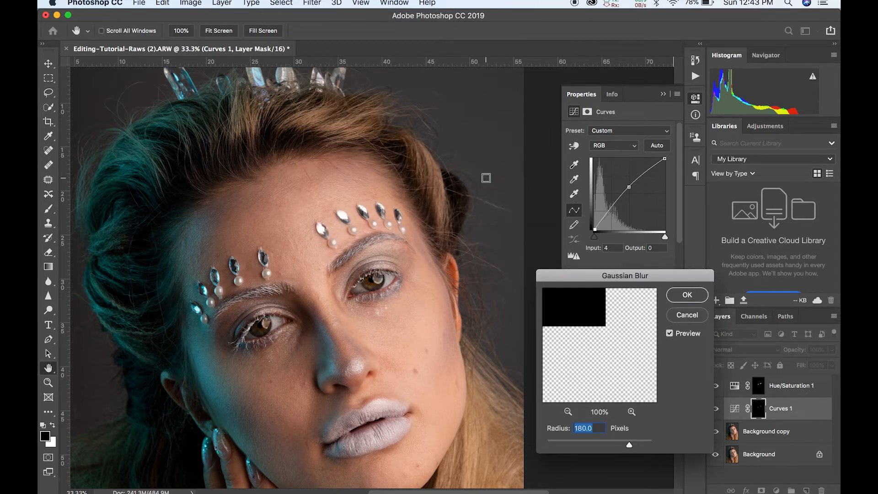
{"action": "type", "text": "3"}
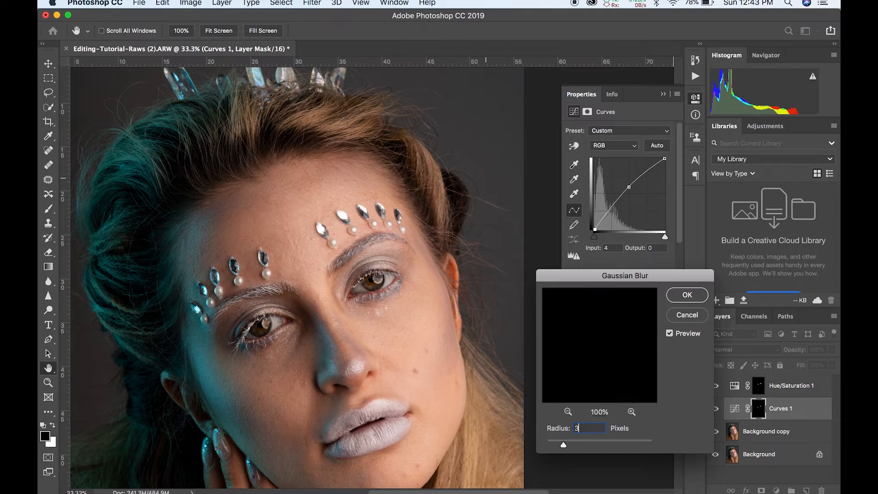
{"action": "key", "text": "Return"}
{"action": "key", "text": "l"}
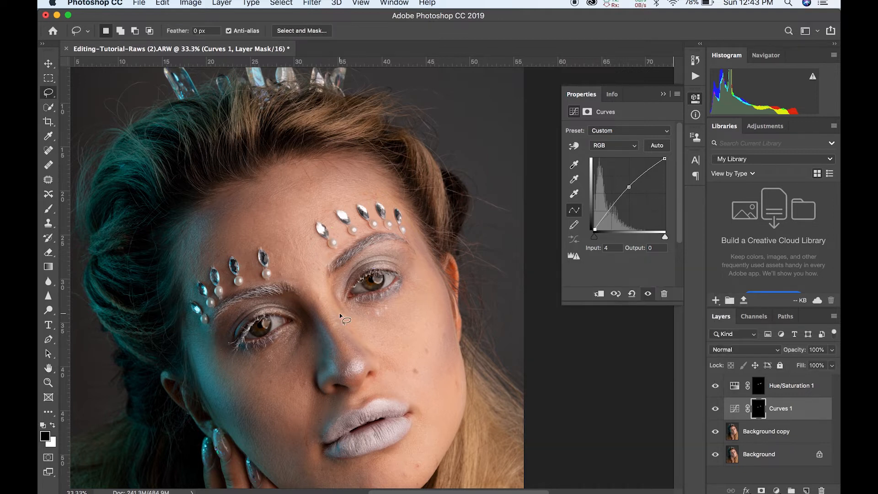
Duplicate the Background copy layer
{"action": "key", "text": "super+minus"}
{"action": "key", "text": "super+minus"}
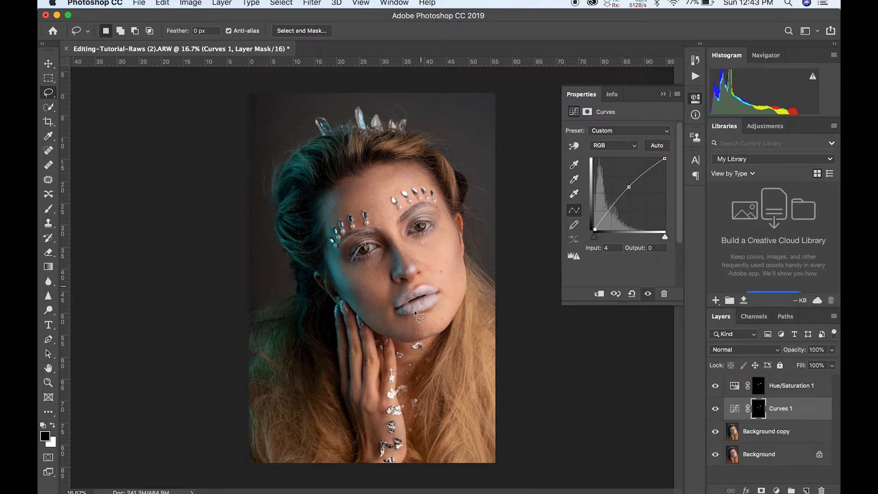
{"action": "left_click", "coordinate": [791, 438]}
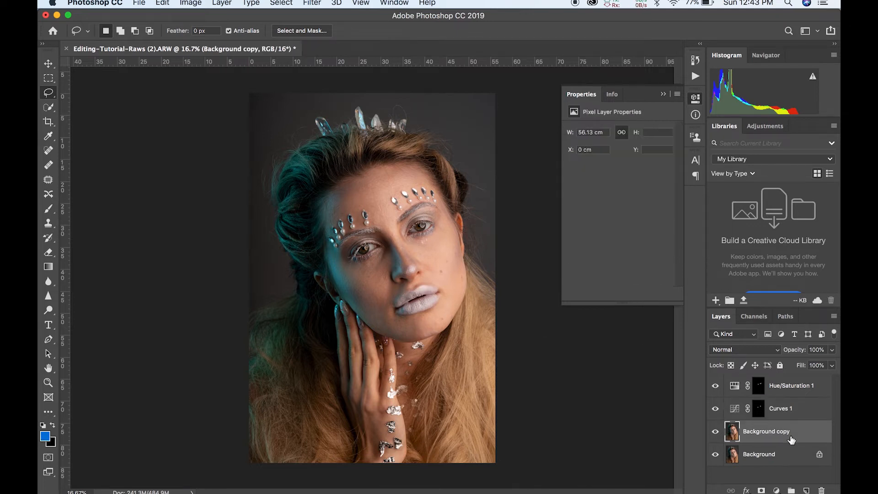
{"action": "left_click_drag", "start_coordinate": [787, 432], "coordinate": [806, 491]}
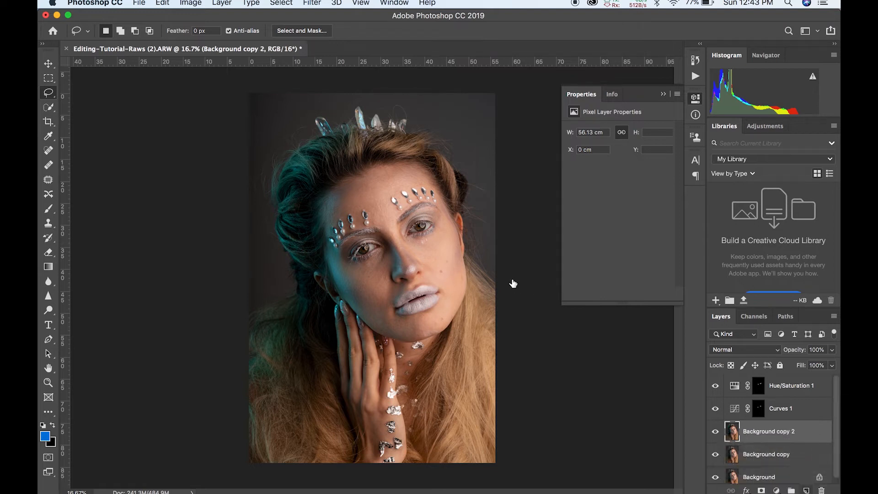
Switch to the Dodge tool on Background copy 2 and enlarge its brush to 500 px for lightening the face
{"action": "key", "text": "o"}
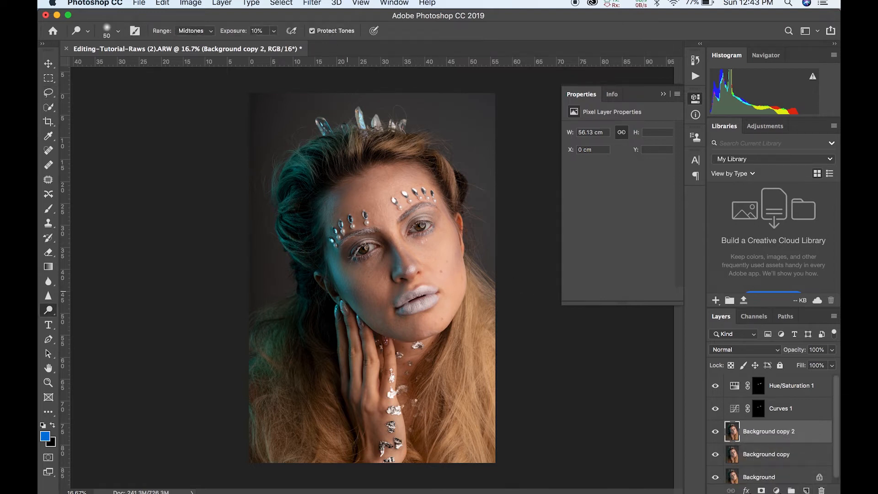
{"action": "right_click", "coordinate": [51, 313]}
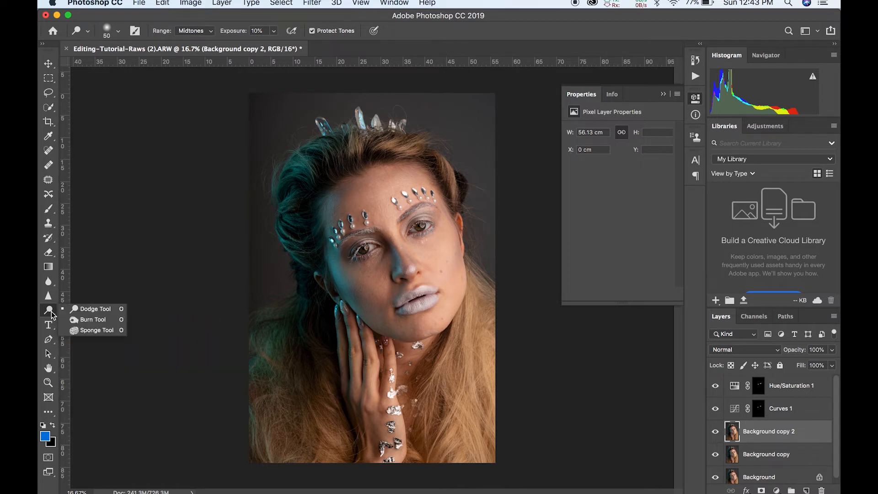
{"action": "left_click", "coordinate": [90, 311]}
{"action": "key", "text": "bracketright"}
{"action": "key", "text": "bracketright"}
{"action": "key", "text": "bracketright"}
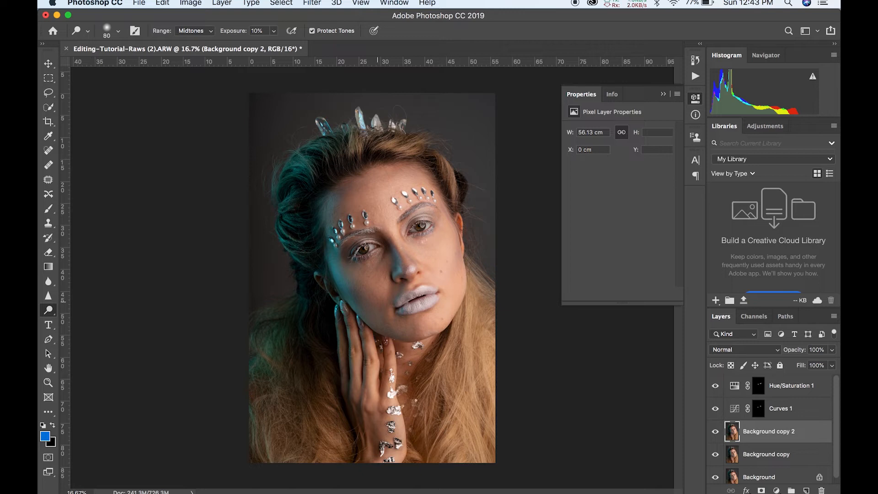
{"action": "key", "text": "bracketright"}
{"action": "key", "text": "bracketright"}
{"action": "key", "text": "bracketright"}
{"action": "key", "text": "bracketright"}
{"action": "key", "text": "bracketright"}
{"action": "key", "text": "bracketright"}
{"action": "scroll", "coordinate": [403, 262], "scroll_direction": "up", "scroll_amount": 2}
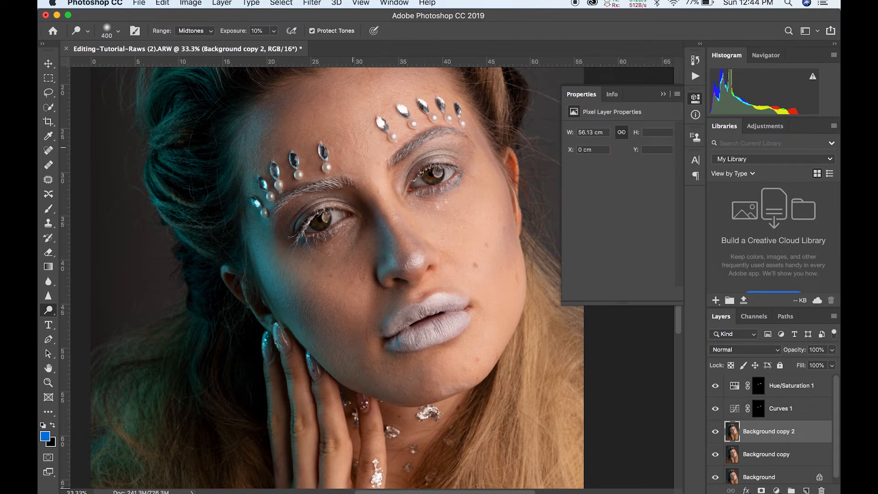
{"action": "key", "text": "bracketright"}
{"action": "key", "text": "bracketright"}
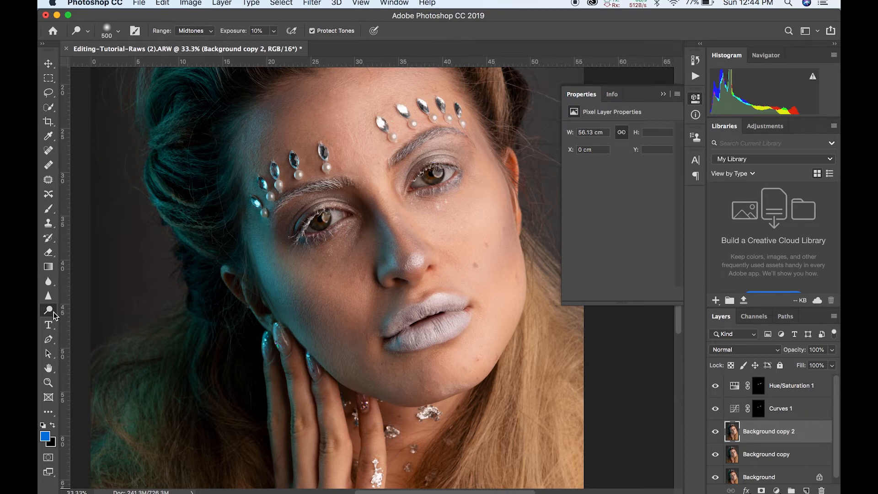
Switch to the Burn tool and enlarge its brush to 500 px for darkening the contours of the face
{"action": "left_click_drag", "start_coordinate": [54, 315], "coordinate": [70, 321]}
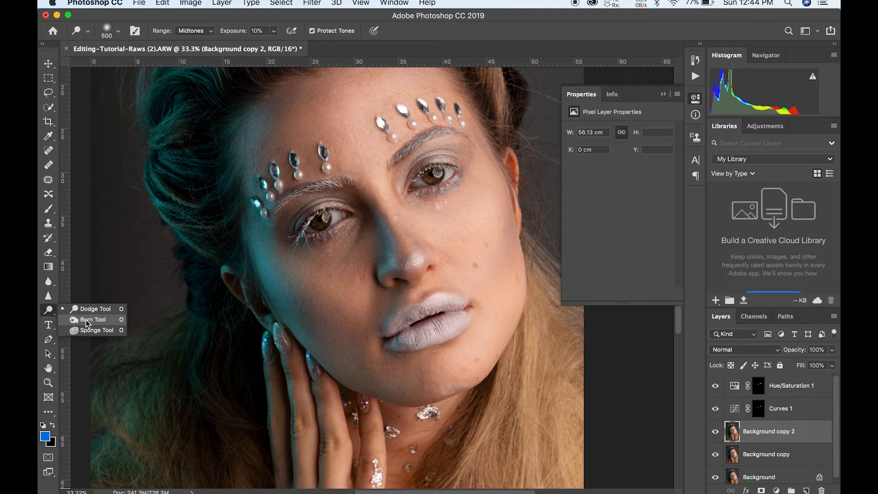
{"action": "left_click", "coordinate": [87, 321]}
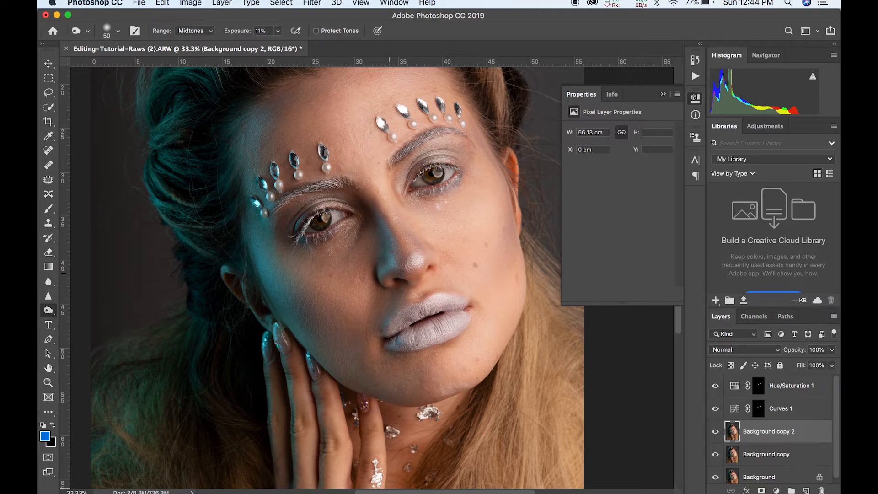
{"action": "key", "text": "bracketright"}
{"action": "key", "text": "bracketright"}
{"action": "key", "text": "bracketright"}
{"action": "key", "text": "bracketright"}
{"action": "key", "text": "bracketright"}
{"action": "key", "text": "bracketright"}
{"action": "key", "text": "bracketright"}
{"action": "key", "text": "bracketright"}
{"action": "key", "text": "bracketright"}
{"action": "key", "text": "bracketright"}
{"action": "key", "text": "bracketright"}
{"action": "key", "text": "bracketright"}
{"action": "key", "text": "bracketright"}
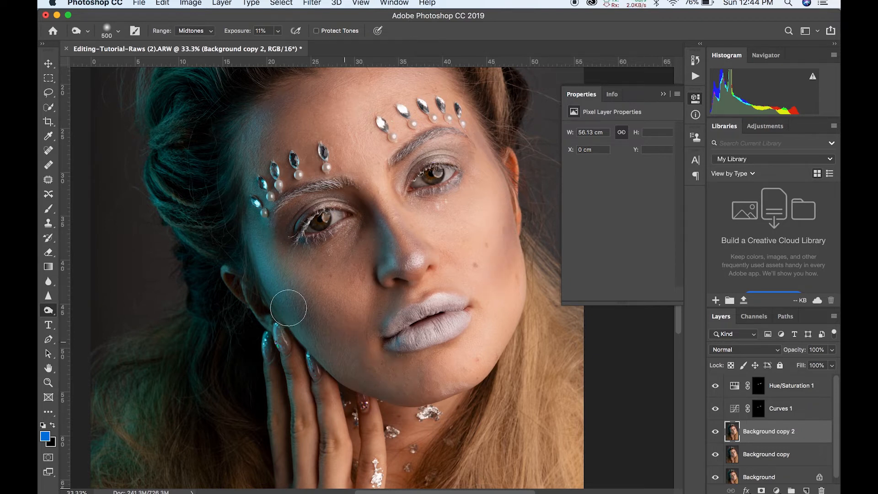
Reduce the Burn brush to 400 px and down to 200 px for the smaller facial shadows
{"action": "key", "text": "bracketleft"}
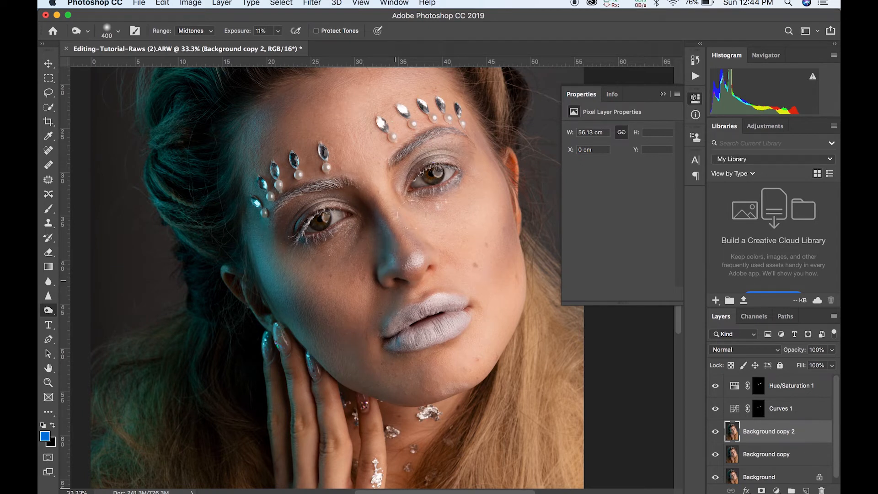
{"action": "key", "text": "bracketleft"}
{"action": "key", "text": "bracketleft"}
{"action": "key", "text": "bracketleft"}
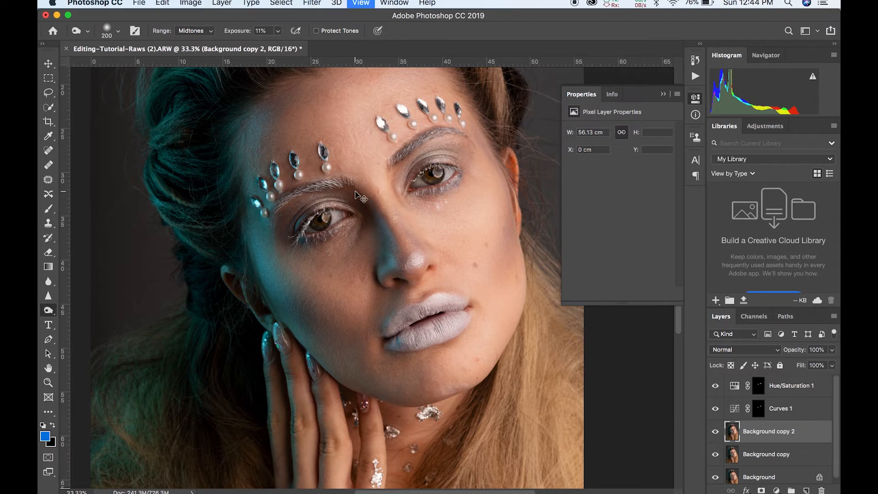
Compare the whole portrait with the dodge and burn layer Background copy 2 hidden and shown
{"action": "key", "text": "super+minus"}
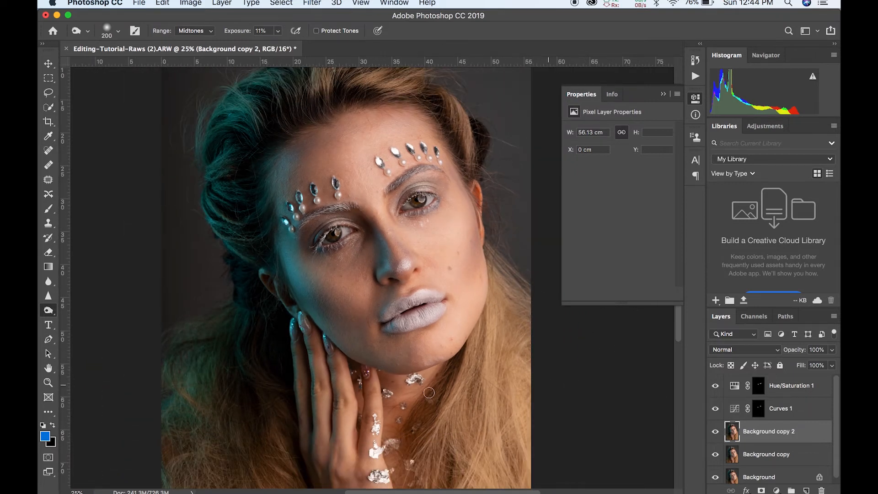
{"action": "key", "text": "super+minus"}
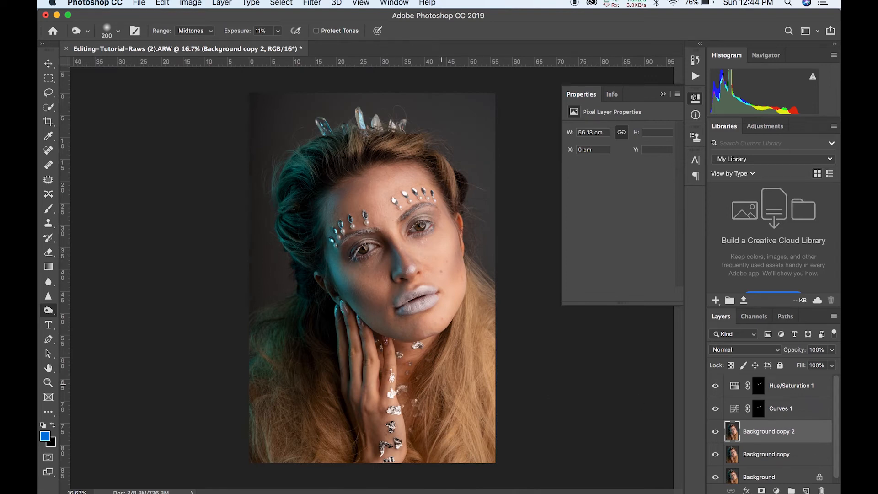
{"action": "left_click", "coordinate": [716, 433]}
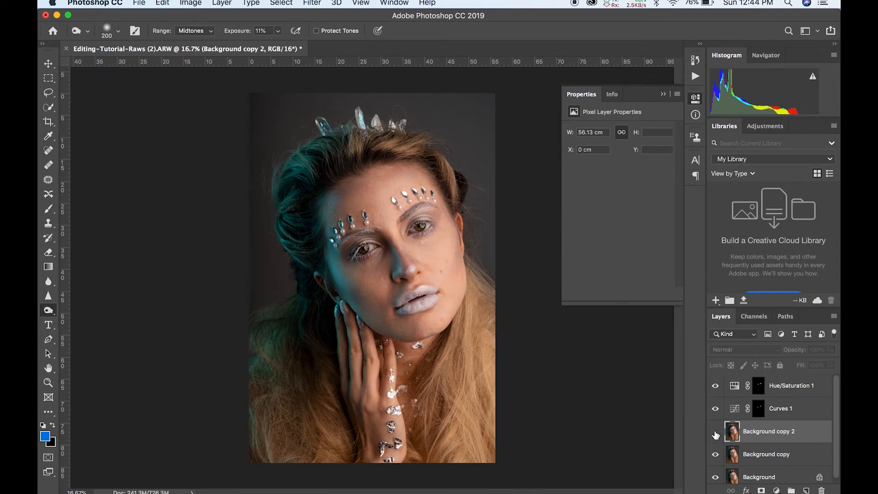
{"action": "left_click", "coordinate": [715, 432]}
{"action": "left_click", "coordinate": [716, 432]}
{"action": "left_click", "coordinate": [715, 432]}
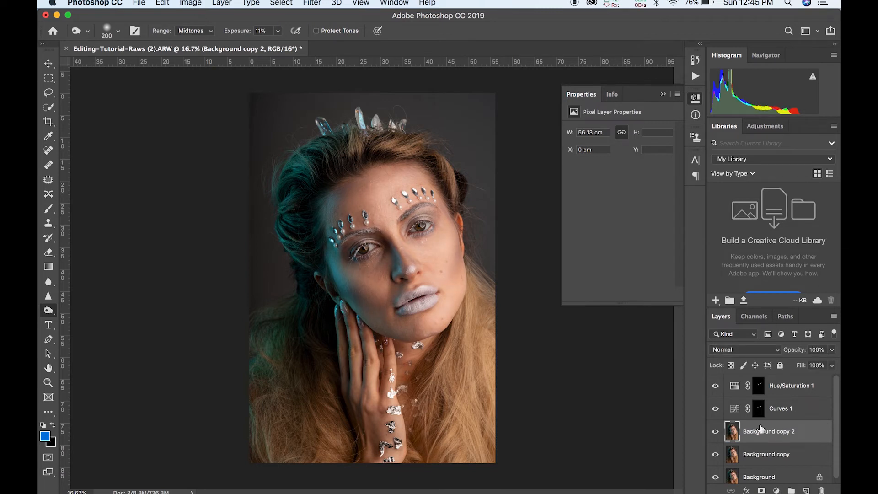
{"action": "left_click", "coordinate": [716, 432]}
{"action": "left_click", "coordinate": [715, 432]}
Lower the opacity of Background copy 2 to 40% and check its effect by toggling the layer's visibility
{"action": "left_click", "coordinate": [832, 350]}
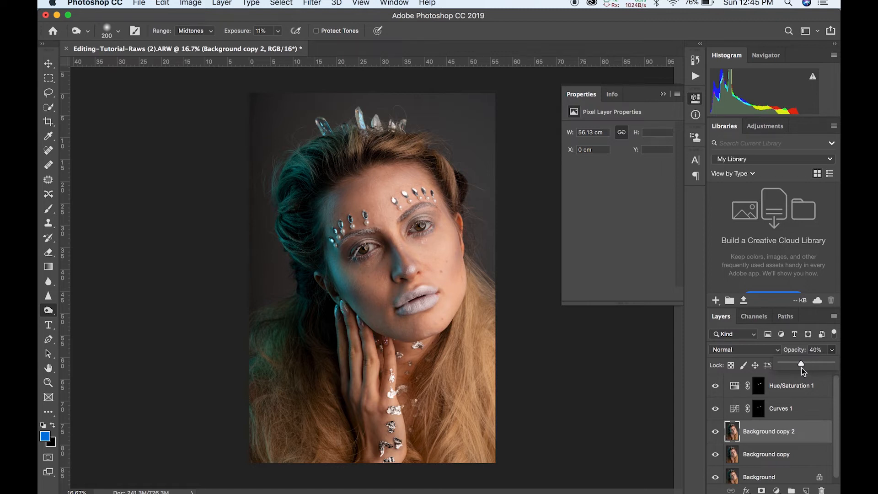
{"action": "left_click", "coordinate": [717, 432]}
{"action": "left_click", "coordinate": [717, 432]}
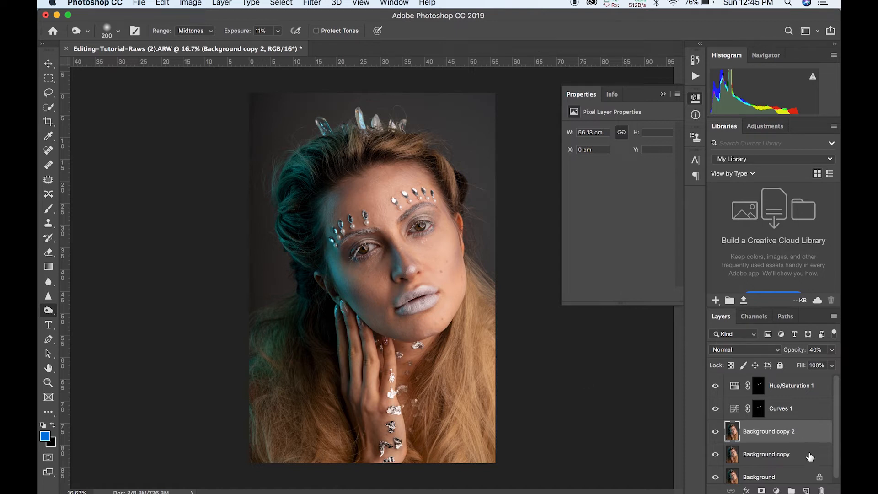
Save the retouched portrait, switch to Lightroom and compare the edited TIFF with the original photo
{"action": "scroll", "coordinate": [838, 434], "scroll_direction": "down", "scroll_amount": 1}
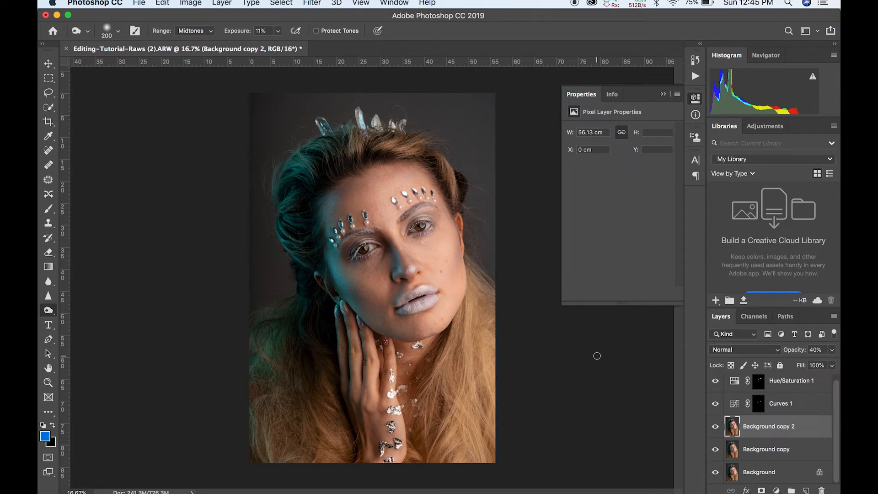
{"action": "key", "text": "super+s"}
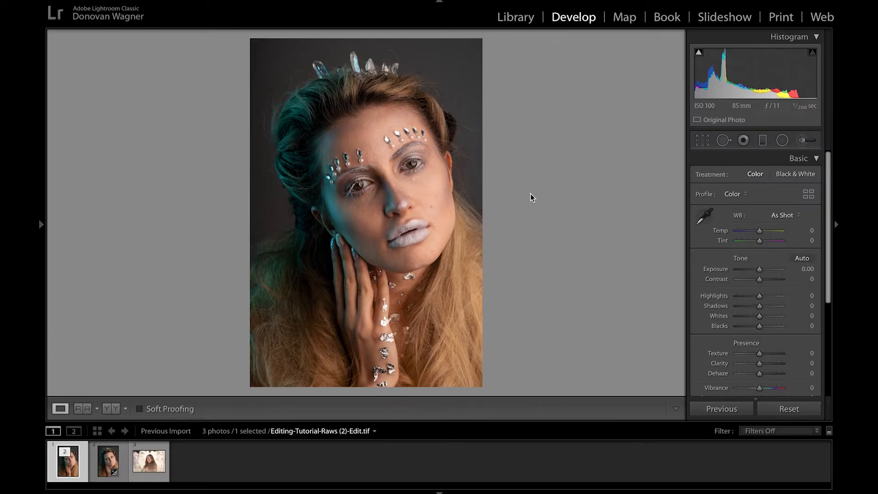
{"action": "left_click", "coordinate": [105, 464]}
{"action": "left_click", "coordinate": [67, 467]}
{"action": "left_click", "coordinate": [103, 465]}
{"action": "left_click", "coordinate": [67, 475]}
{"action": "right_click", "coordinate": [379, 287]}
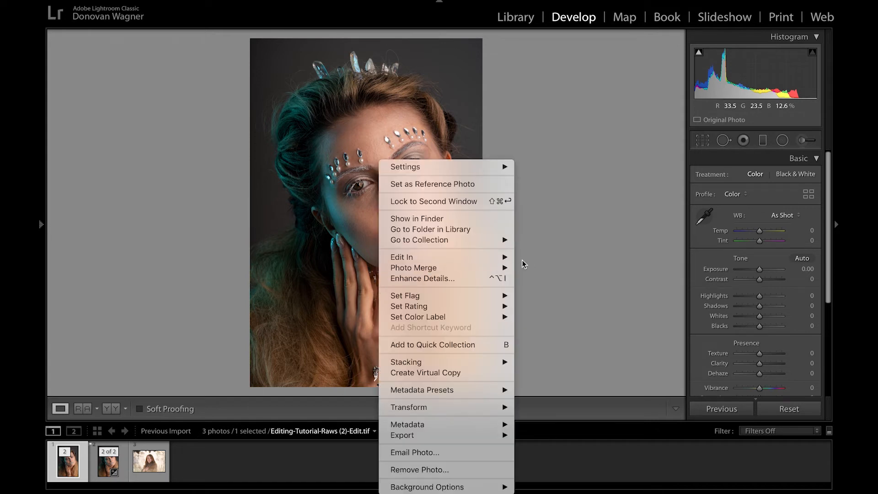
{"action": "mouse_move", "coordinate": [506, 258]}
{"action": "left_click", "coordinate": [561, 232]}
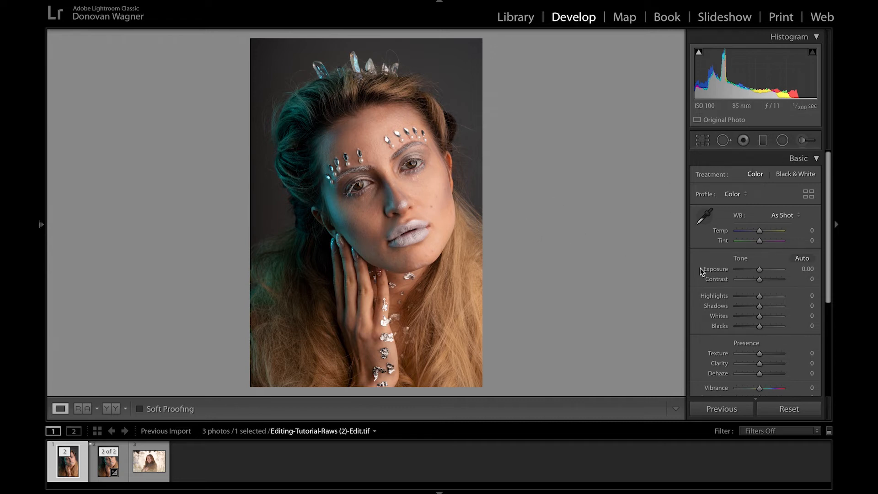
Brush a Soften Skin (Lite) adjustment with Texture −35 and Clarity −15 over both cheeks and the chin
{"action": "left_click", "coordinate": [803, 144]}
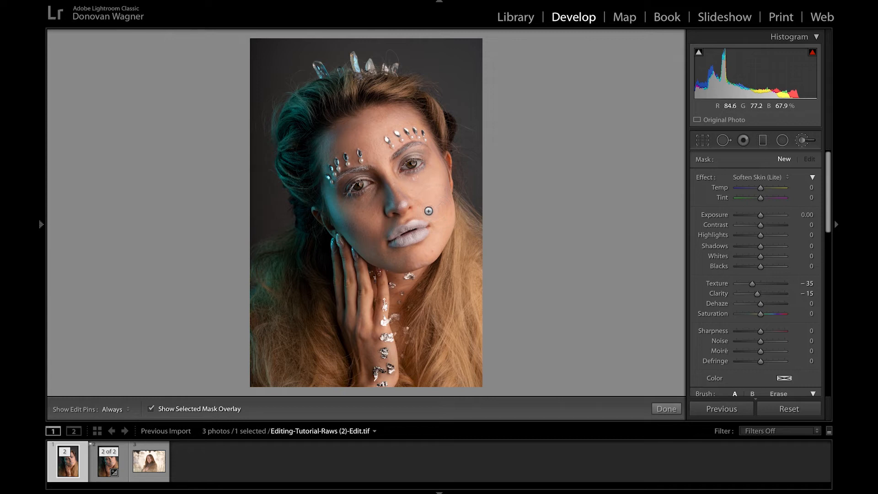
{"action": "mouse_move", "coordinate": [430, 213]}
{"action": "left_mouse_down"}
{"action": "mouse_move", "coordinate": [390, 185]}
{"action": "mouse_move", "coordinate": [433, 168]}
{"action": "mouse_move", "coordinate": [441, 197]}
{"action": "mouse_move", "coordinate": [440, 173]}
{"action": "mouse_move", "coordinate": [438, 198]}
{"action": "mouse_move", "coordinate": [411, 191]}
{"action": "mouse_move", "coordinate": [435, 180]}
{"action": "mouse_move", "coordinate": [438, 162]}
{"action": "mouse_move", "coordinate": [448, 232]}
{"action": "mouse_move", "coordinate": [412, 263]}
{"action": "mouse_move", "coordinate": [438, 259]}
{"action": "mouse_move", "coordinate": [419, 245]}
{"action": "mouse_move", "coordinate": [430, 214]}
{"action": "left_mouse_up"}
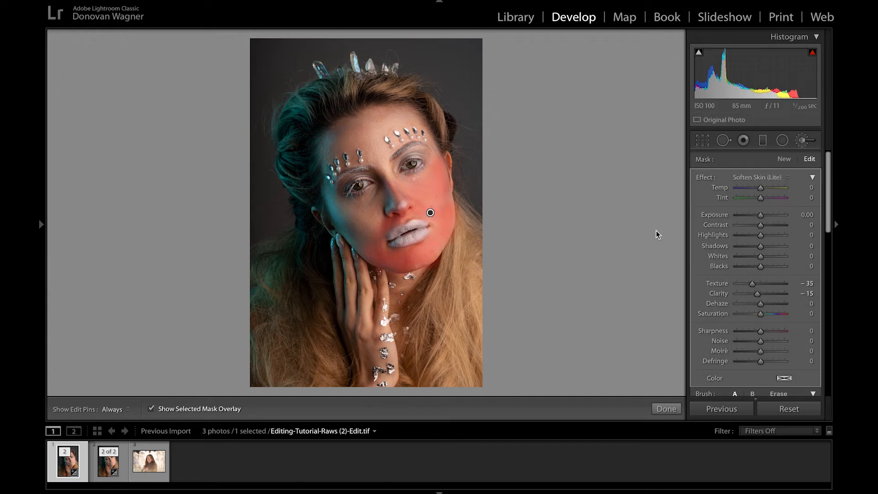
{"action": "key", "text": "h"}
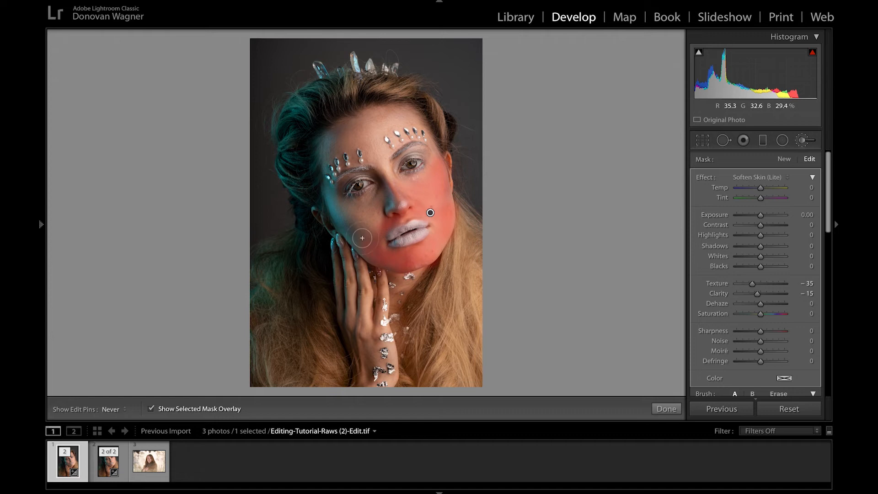
{"action": "mouse_move", "coordinate": [339, 204]}
{"action": "left_mouse_down"}
{"action": "mouse_move", "coordinate": [369, 211]}
{"action": "mouse_move", "coordinate": [385, 192]}
{"action": "mouse_move", "coordinate": [382, 213]}
{"action": "mouse_move", "coordinate": [364, 226]}
{"action": "left_mouse_up"}
{"action": "key", "text": "h"}
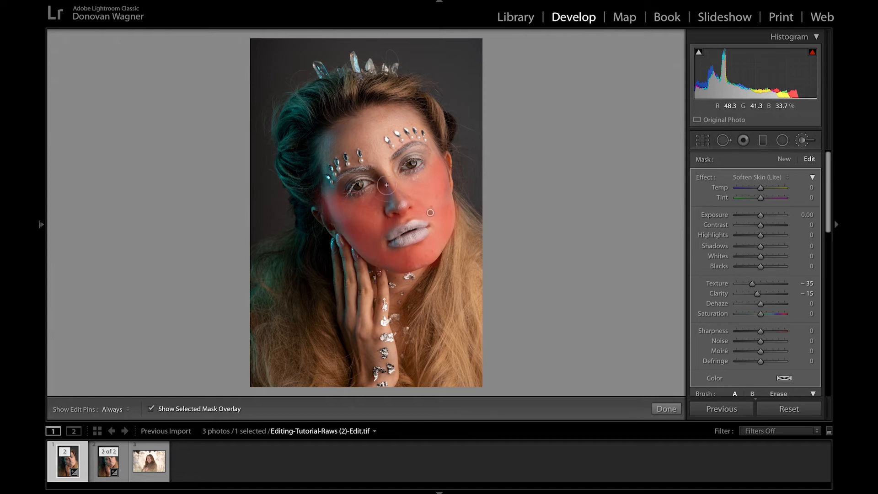
Extend the skin-softening mask over the forehead, nose, neck and the raised hand
{"action": "key", "text": "h"}
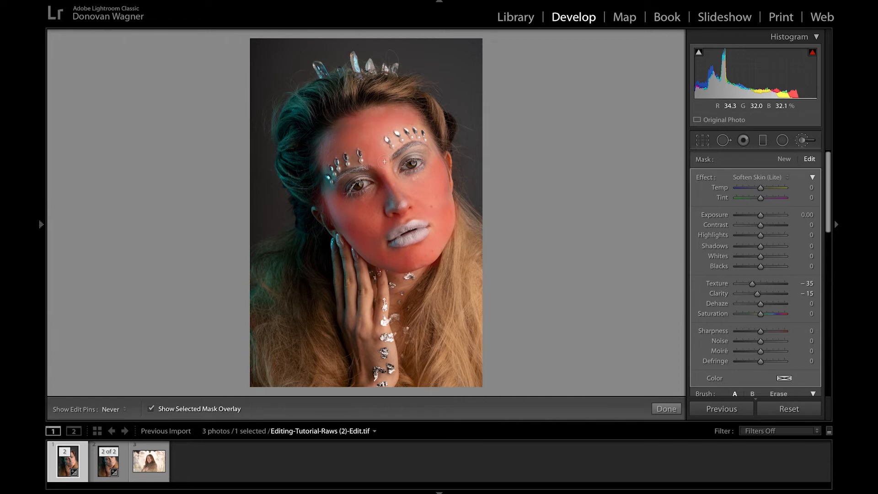
{"action": "key", "text": "h"}
{"action": "key", "text": "h"}
{"action": "key", "text": "h"}
{"action": "key", "text": "h"}
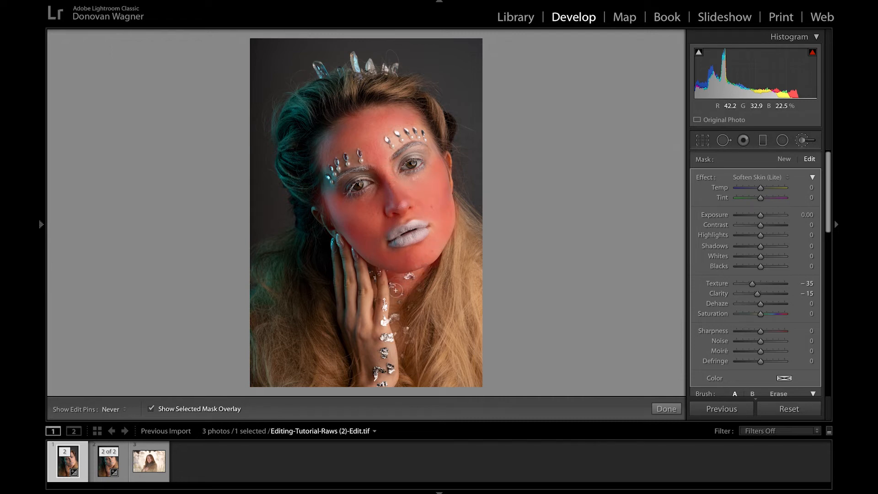
{"action": "key", "text": "h"}
{"action": "key", "text": "h"}
{"action": "mouse_move", "coordinate": [366, 367]}
{"action": "left_mouse_down"}
{"action": "mouse_move", "coordinate": [347, 345]}
{"action": "mouse_move", "coordinate": [340, 256]}
{"action": "mouse_move", "coordinate": [346, 298]}
{"action": "mouse_move", "coordinate": [370, 307]}
{"action": "mouse_move", "coordinate": [368, 338]}
{"action": "mouse_move", "coordinate": [379, 298]}
{"action": "left_mouse_up"}
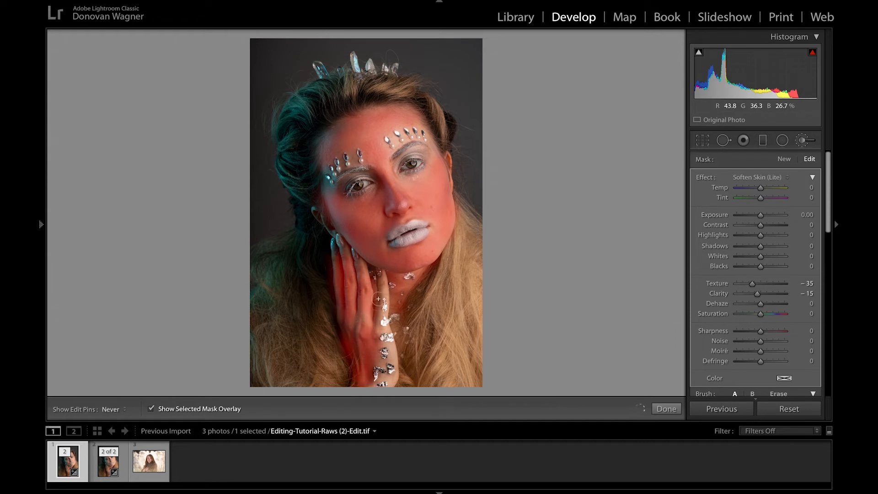
Check the softening mask's coverage by toggling its overlay, and finish the brush adjustment
{"action": "key", "text": "h"}
{"action": "key", "text": "o"}
{"action": "key", "text": "o"}
{"action": "key", "text": "o"}
{"action": "key", "text": "o"}
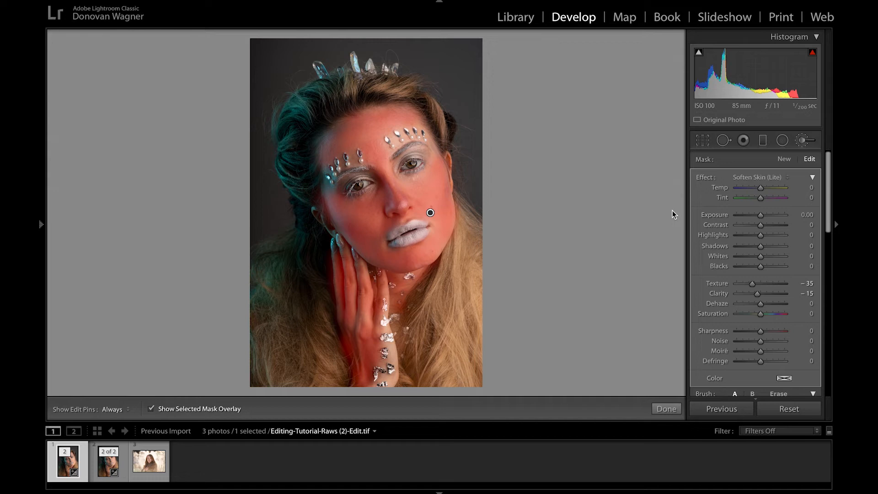
{"action": "left_click", "coordinate": [804, 140]}
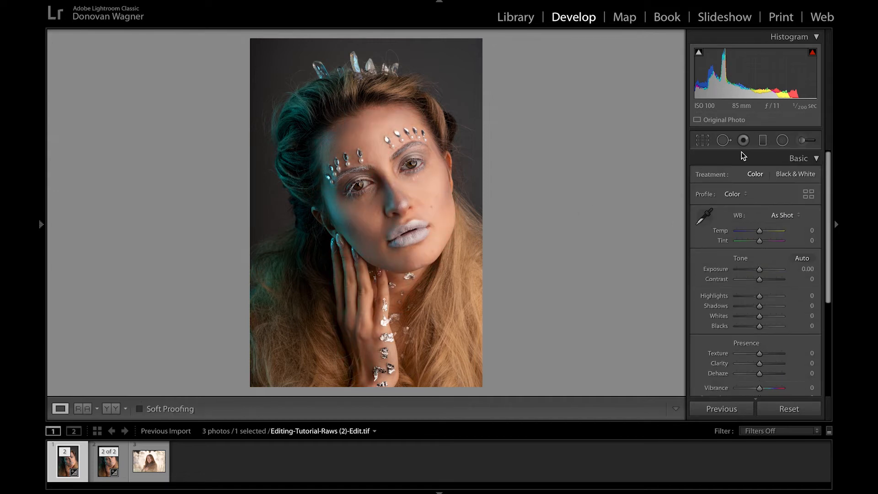
Compare the whole portrait before and after the brushed skin softening
{"action": "key", "text": "backslash"}
{"action": "key", "text": "backslash"}
{"action": "key", "text": "backslash"}
{"action": "key", "text": "backslash"}
{"action": "key", "text": "backslash"}
{"action": "key", "text": "backslash"}
Compare the skin softening before and after close up on the nose and cheek, and return to the full portrait
{"action": "left_click", "coordinate": [457, 215]}
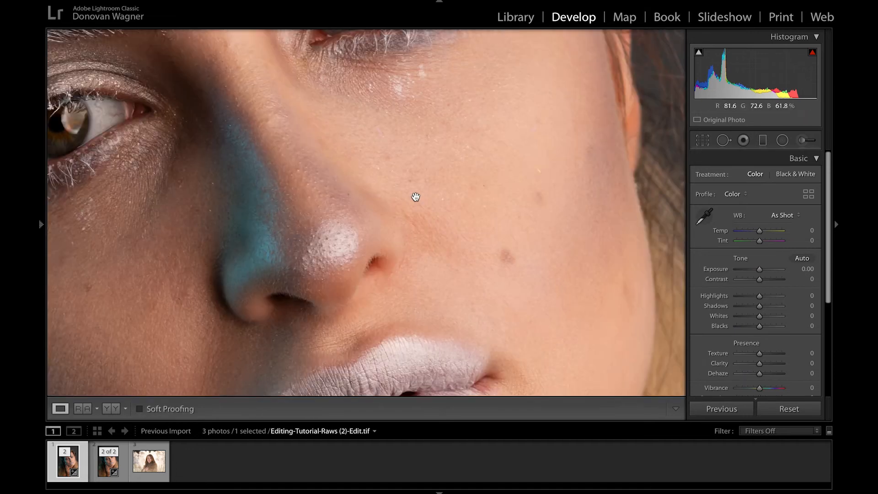
{"action": "key", "text": "backslash"}
{"action": "key", "text": "backslash"}
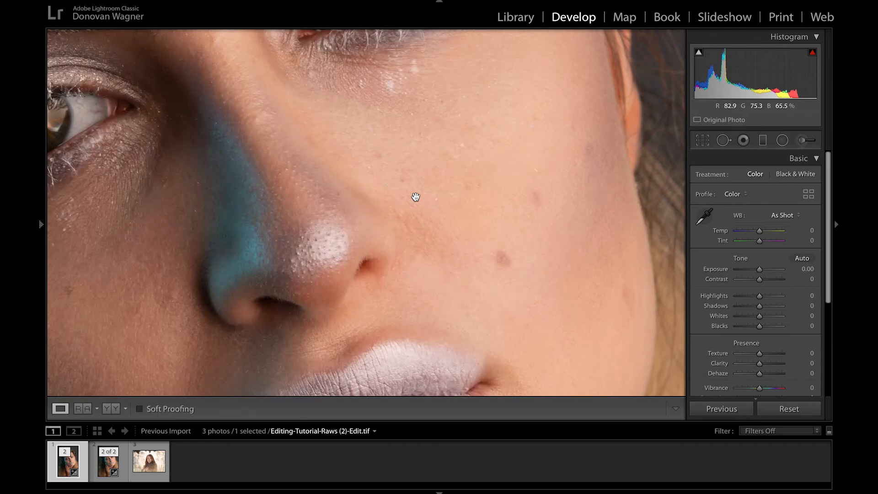
{"action": "key", "text": "backslash"}
{"action": "key", "text": "backslash"}
{"action": "key", "text": "backslash"}
{"action": "key", "text": "backslash"}
{"action": "left_click", "coordinate": [415, 197]}
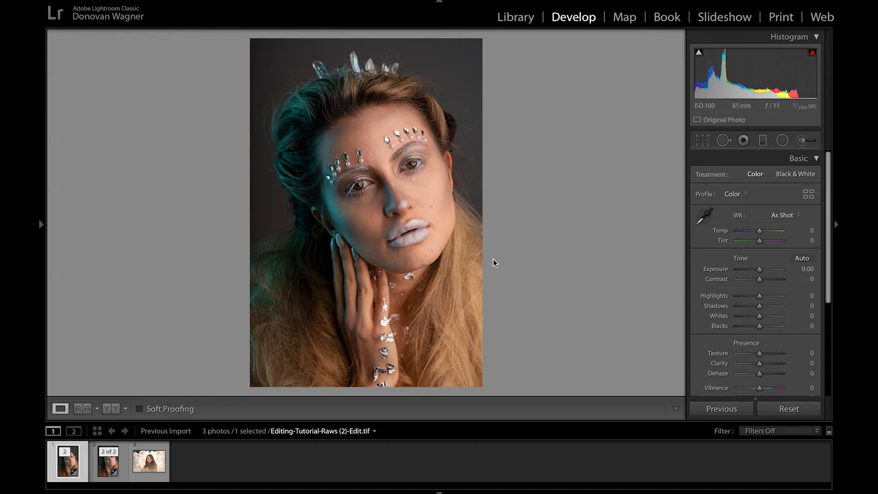
Review the export settings for the retouched TIFF and close them without exporting
{"action": "mouse_move", "coordinate": [41, 224]}
{"action": "key", "text": "super+shift+e"}
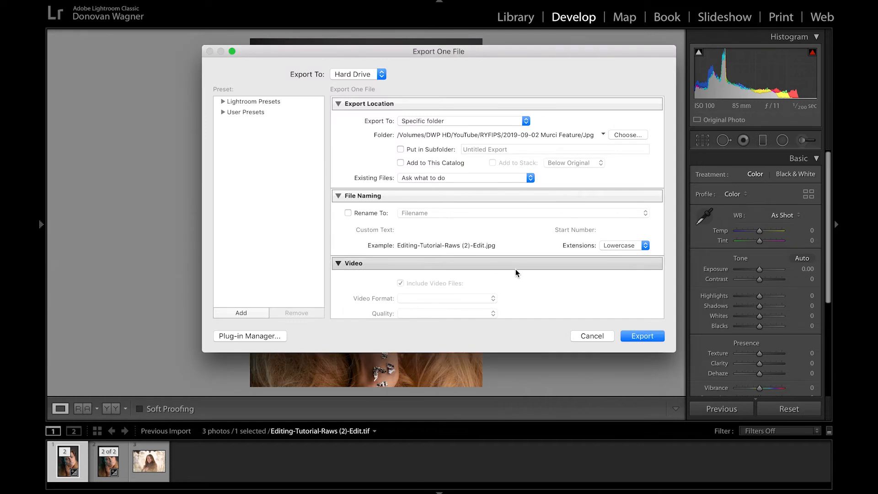
{"action": "left_click", "coordinate": [590, 335]}
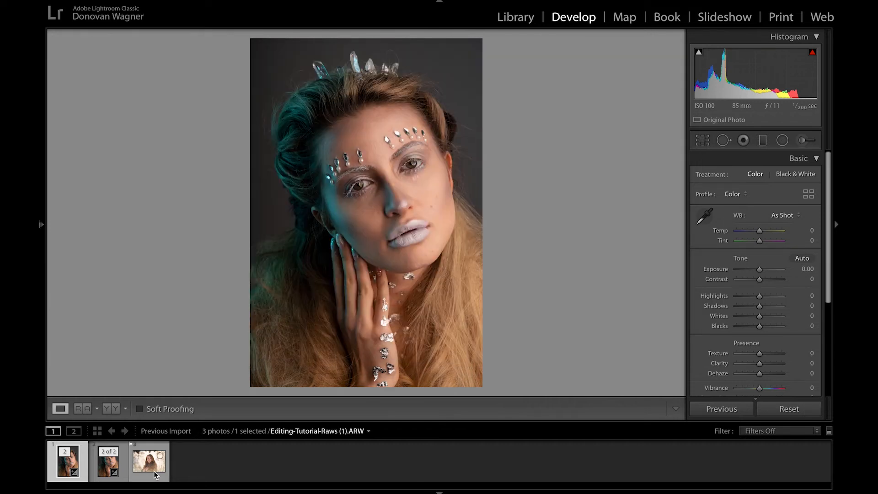
Inspect the retouched nose and eye area close up, and return to the full portrait
{"action": "left_click", "coordinate": [387, 184]}
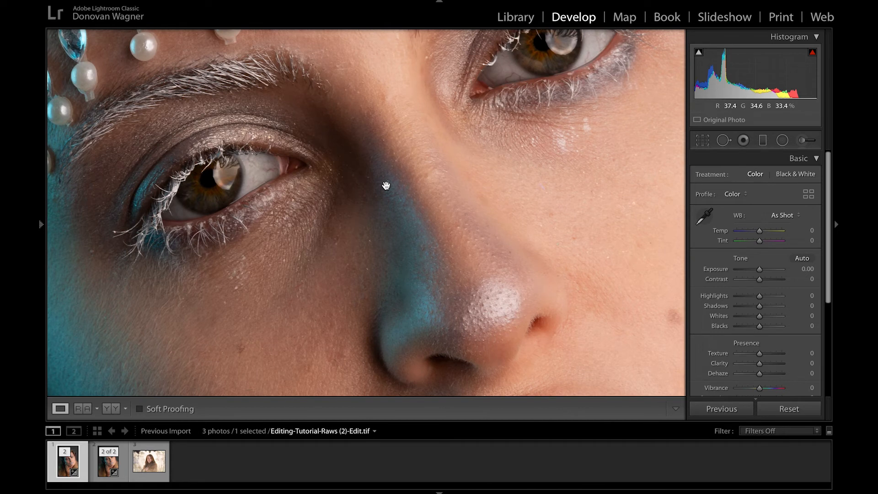
{"action": "left_click_drag", "start_coordinate": [478, 153], "coordinate": [341, 301]}
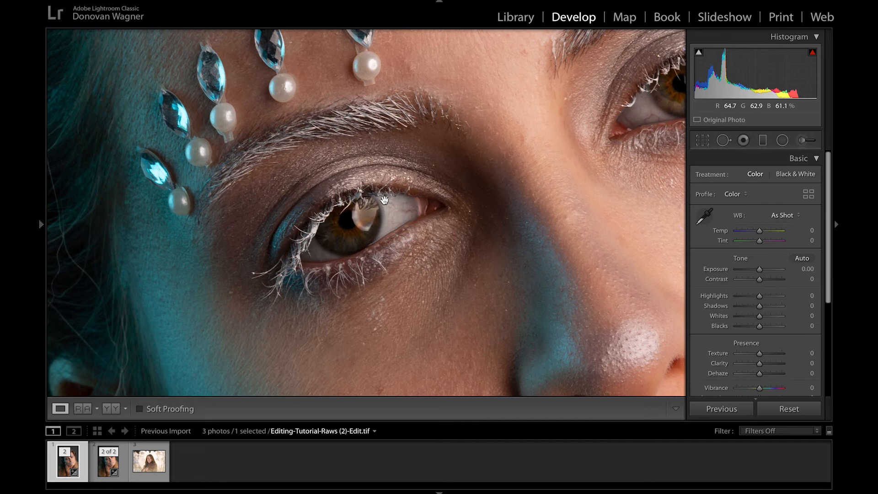
{"action": "left_click", "coordinate": [385, 200]}
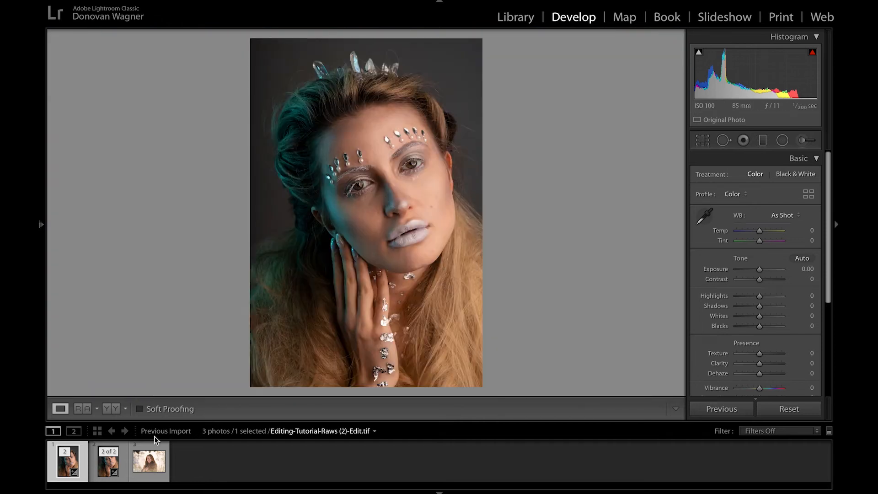
Open the outdoor photo Editing-Tutorial-Raws (1).ARW and apply the custom preset Portrait- Starbucks
{"action": "left_click", "coordinate": [147, 461]}
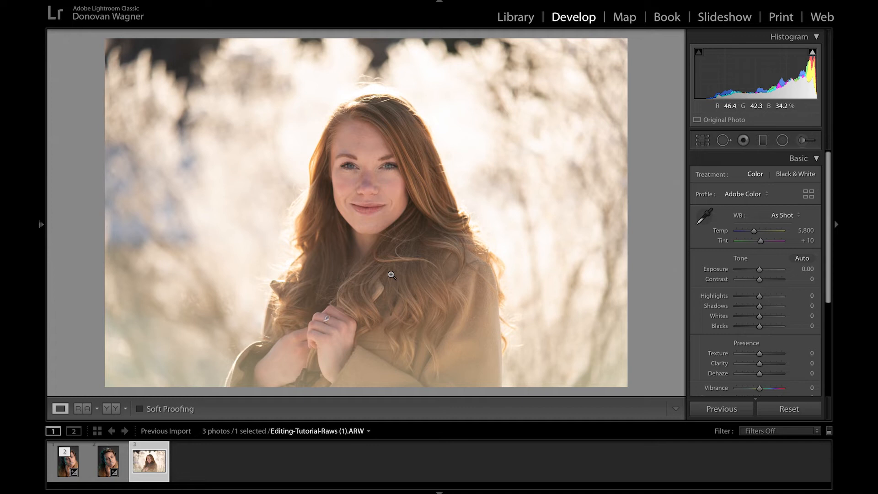
{"action": "mouse_move", "coordinate": [39, 240]}
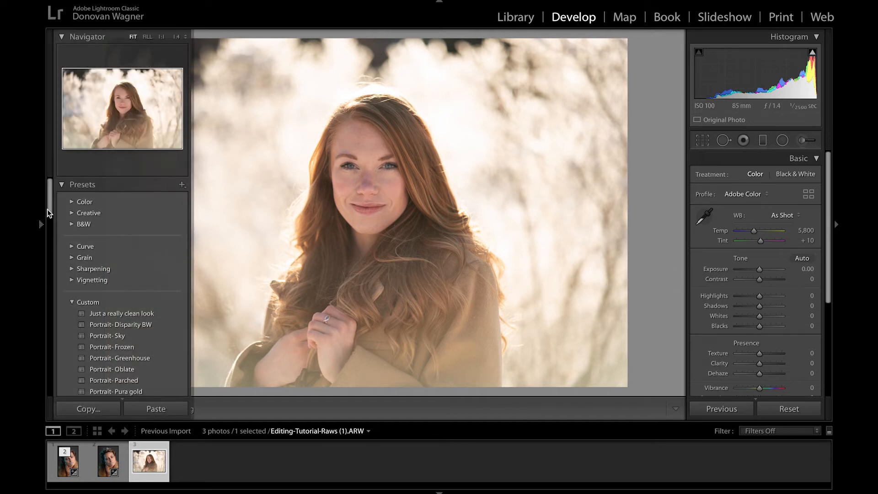
{"action": "scroll", "coordinate": [48, 212], "scroll_direction": "down", "scroll_amount": 4}
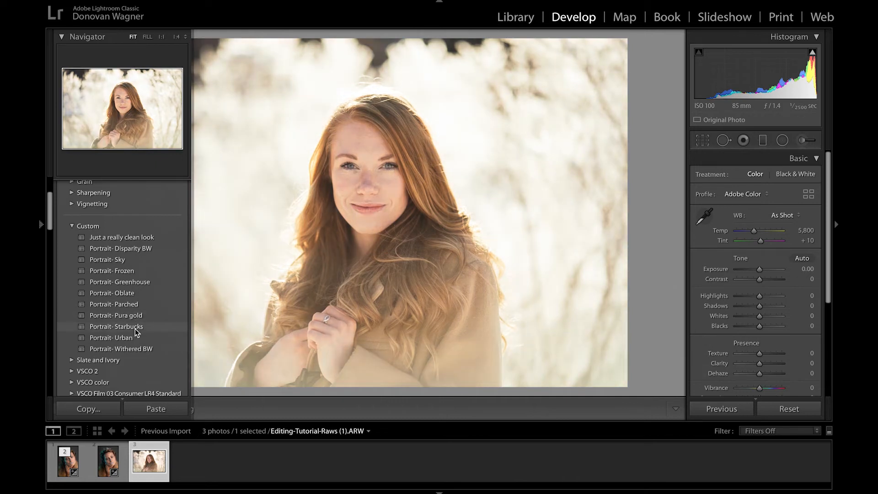
{"action": "left_click", "coordinate": [136, 328]}
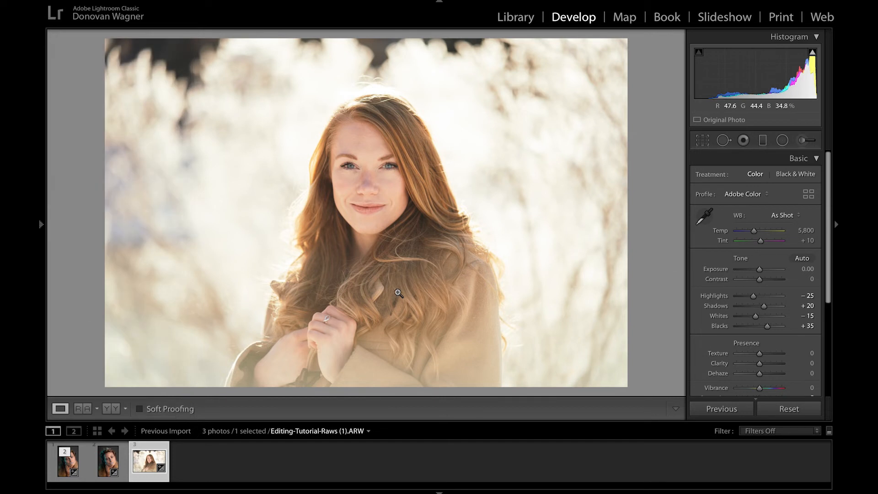
Lower the outdoor photo's Exposure to −0.33 and compare the result with the original
{"action": "left_click_drag", "start_coordinate": [806, 269], "coordinate": [795, 268]}
{"action": "key", "text": "backslash"}
{"action": "key", "text": "backslash"}
Examine the preset's RGB tone curve and collapse the Tone Curve settings
{"action": "left_click_drag", "start_coordinate": [828, 313], "coordinate": [830, 355]}
{"action": "left_click", "coordinate": [817, 328]}
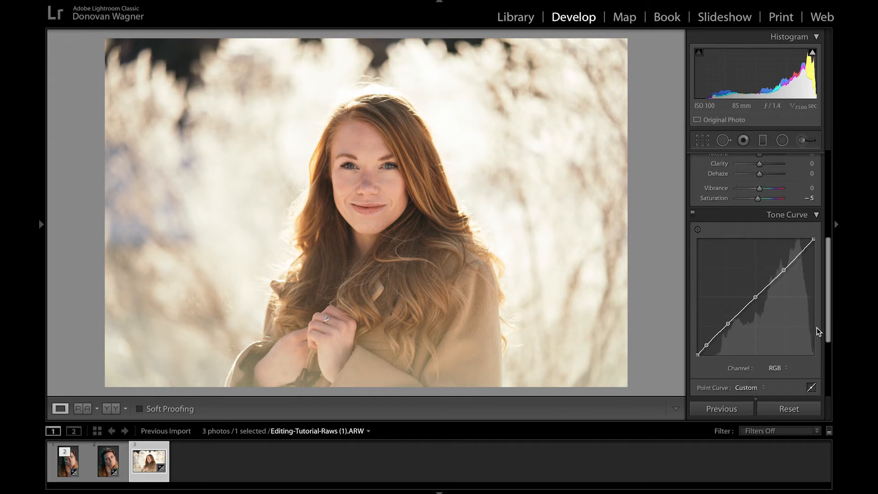
{"action": "left_click", "coordinate": [817, 215]}
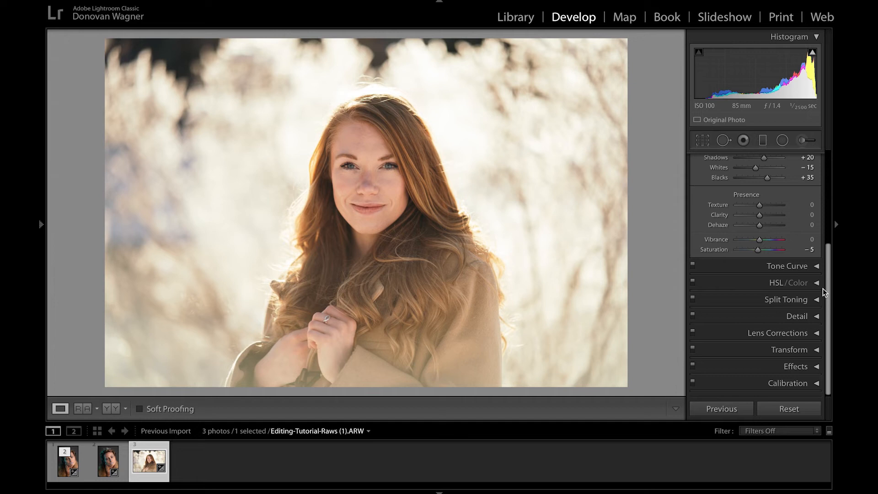
Set the photo's Contrast to +5, Highlights to −39 and Shadows to +18
{"action": "scroll", "coordinate": [819, 284], "scroll_direction": "up", "scroll_amount": 2}
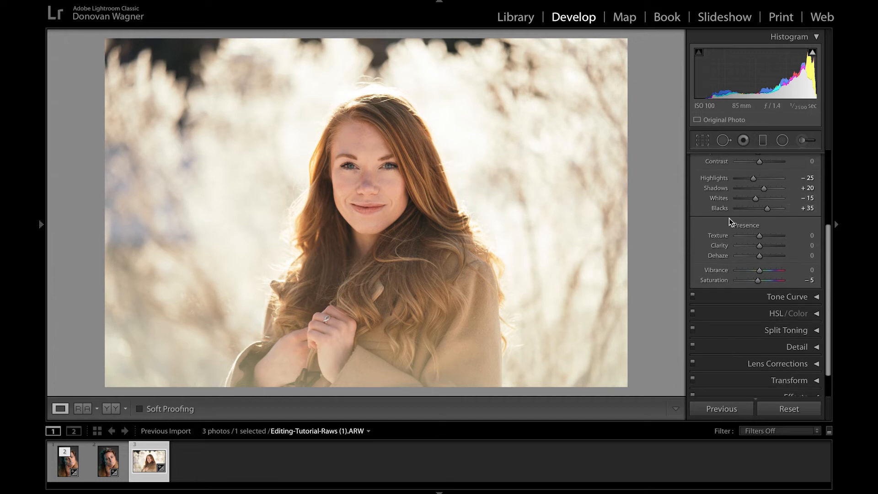
{"action": "left_click_drag", "start_coordinate": [828, 256], "coordinate": [830, 231]}
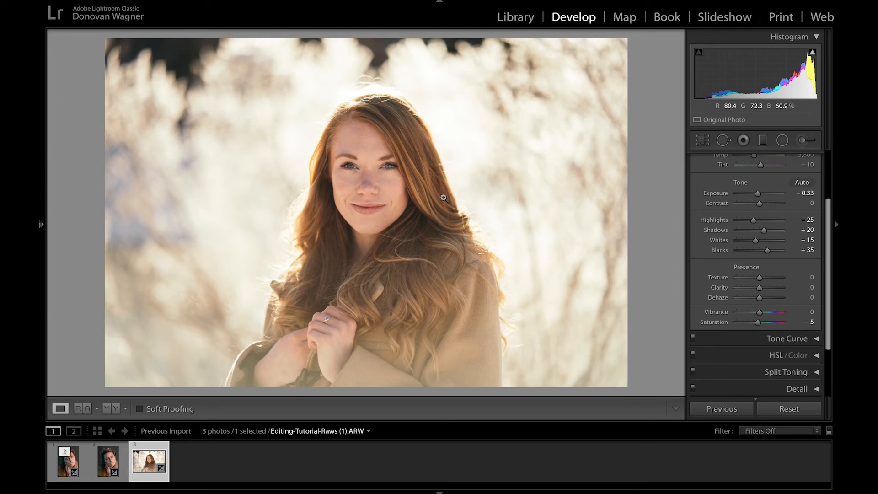
{"action": "key", "text": "Up"}
{"action": "left_click_drag", "start_coordinate": [807, 219], "coordinate": [765, 232]}
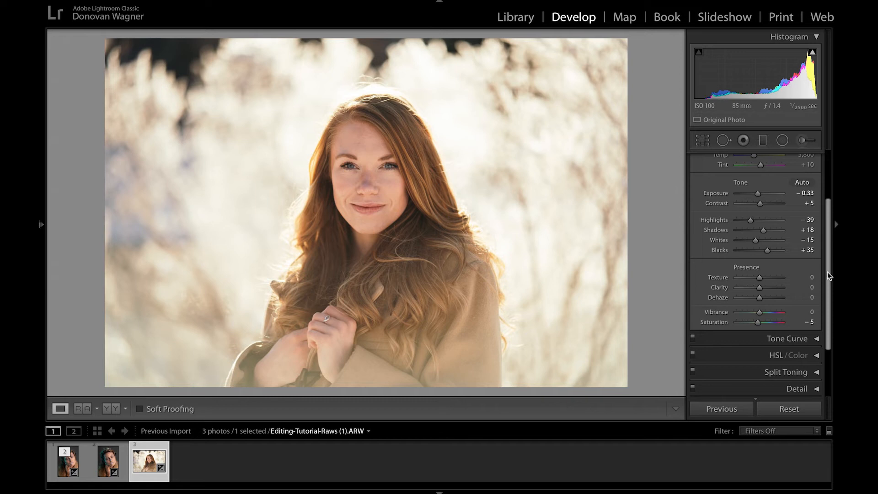
Set the Sharpening Amount to 33 with Masking 47, and Luminance noise reduction to 27
{"action": "left_click_drag", "start_coordinate": [828, 273], "coordinate": [824, 328]}
{"action": "scroll", "coordinate": [817, 319], "scroll_direction": "down", "scroll_amount": 5}
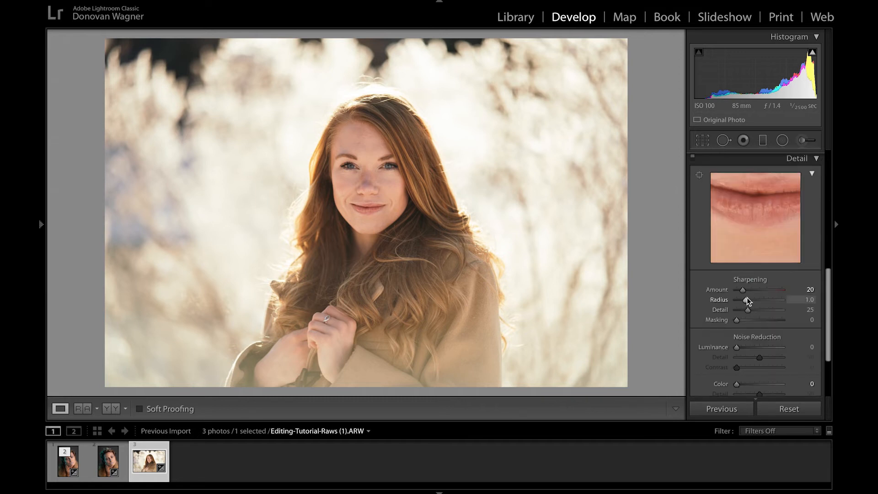
{"action": "left_click_drag", "start_coordinate": [751, 295], "coordinate": [748, 350]}
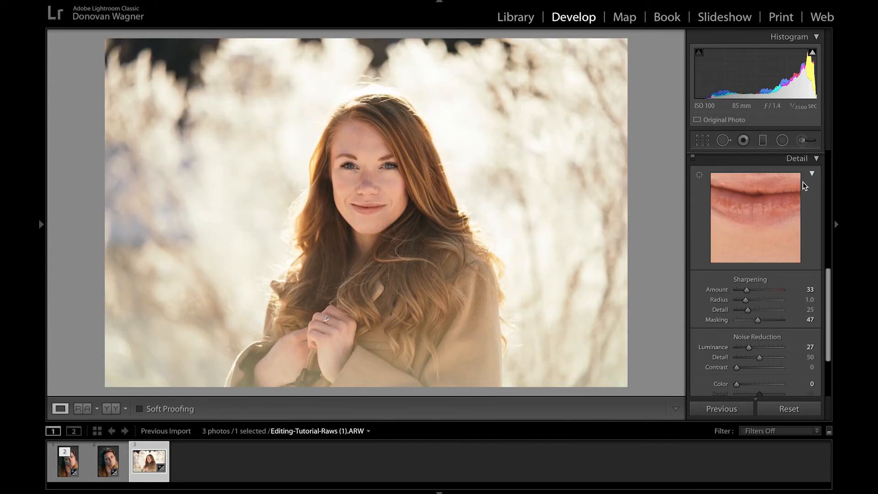
{"action": "left_click", "coordinate": [805, 158]}
Enable profile corrections and chromatic aberration removal, with Sigma as the lens make
{"action": "left_click", "coordinate": [805, 339]}
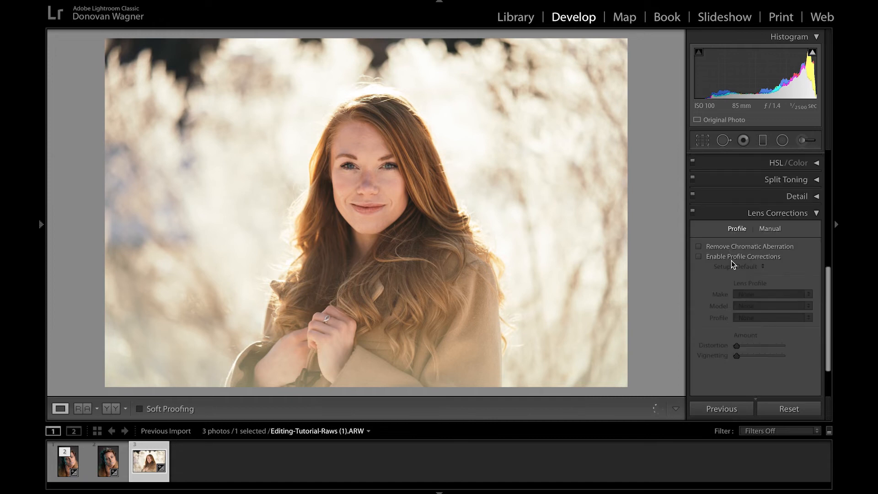
{"action": "left_click", "coordinate": [734, 257]}
{"action": "left_click", "coordinate": [738, 247]}
{"action": "left_click", "coordinate": [794, 294]}
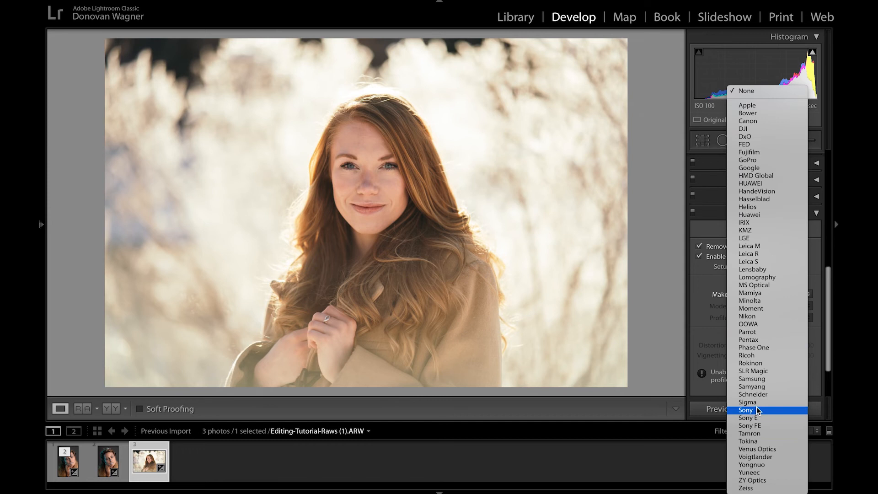
{"action": "left_click", "coordinate": [750, 402]}
{"action": "left_click", "coordinate": [817, 211]}
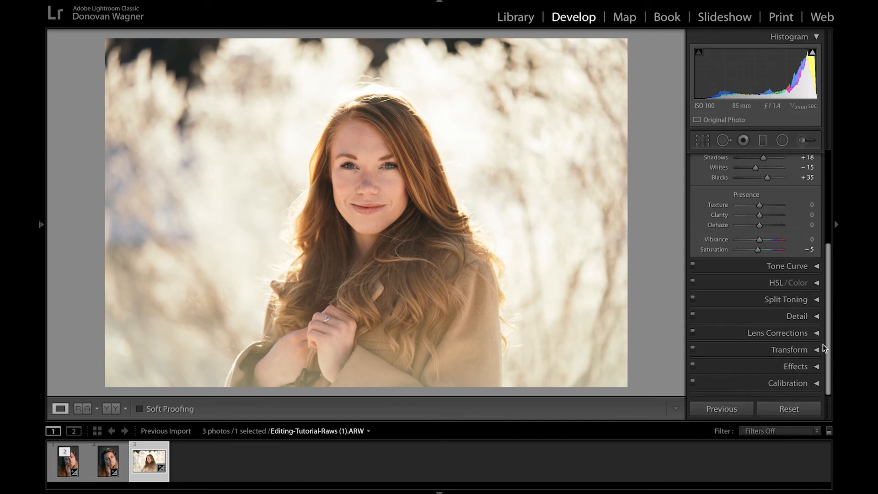
Reset the Grain Amount to 0, and raise it to 39 while viewing the woman's face up close
{"action": "left_click", "coordinate": [813, 364]}
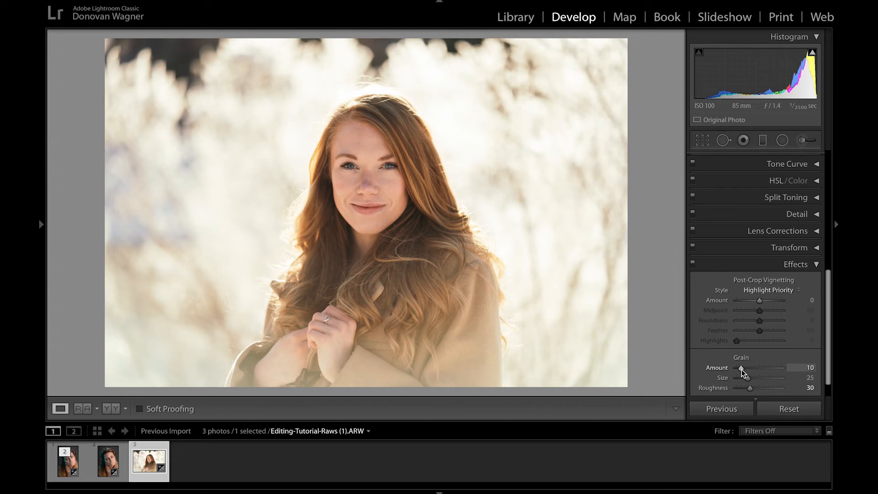
{"action": "double_click", "coordinate": [741, 369]}
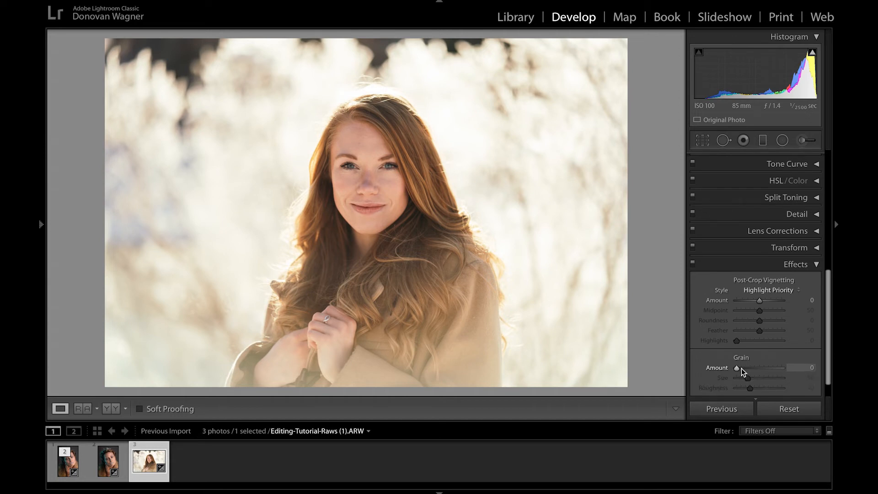
{"action": "left_click", "coordinate": [383, 181]}
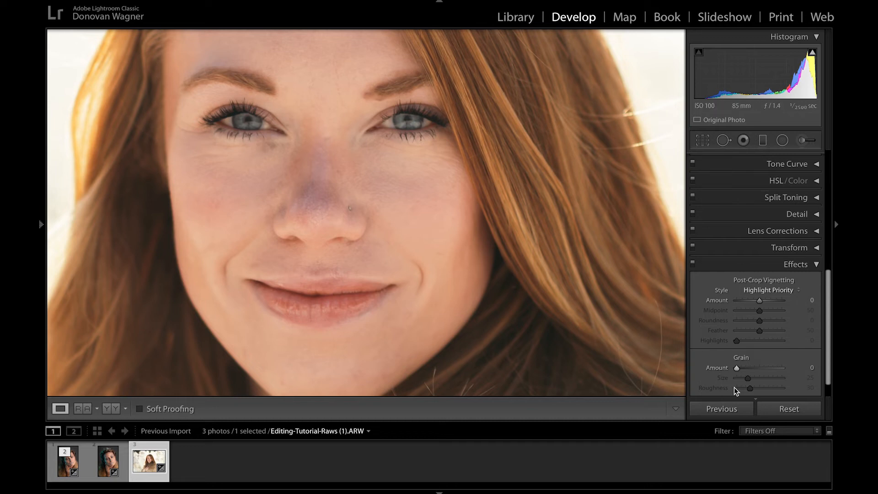
{"action": "left_click", "coordinate": [754, 369]}
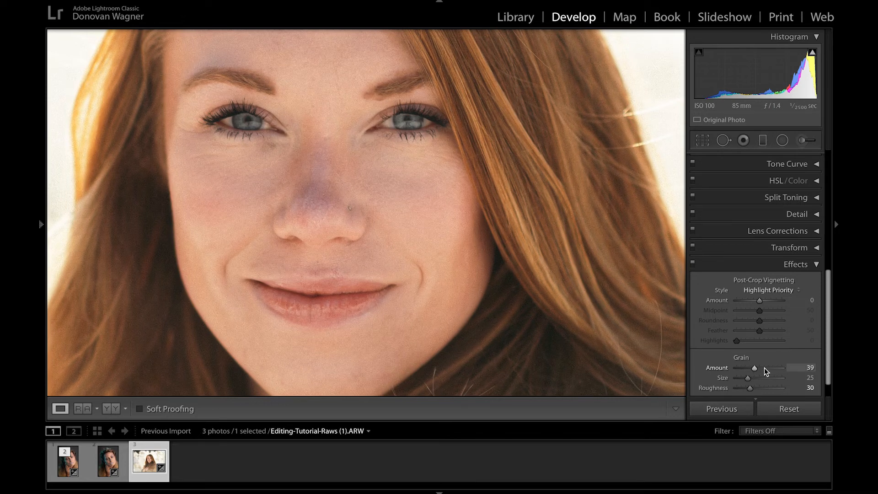
Reset the Grain Amount to 0 and return to the full view of the portrait
{"action": "left_click", "coordinate": [770, 369]}
{"action": "double_click", "coordinate": [769, 368]}
{"action": "left_click", "coordinate": [458, 254]}
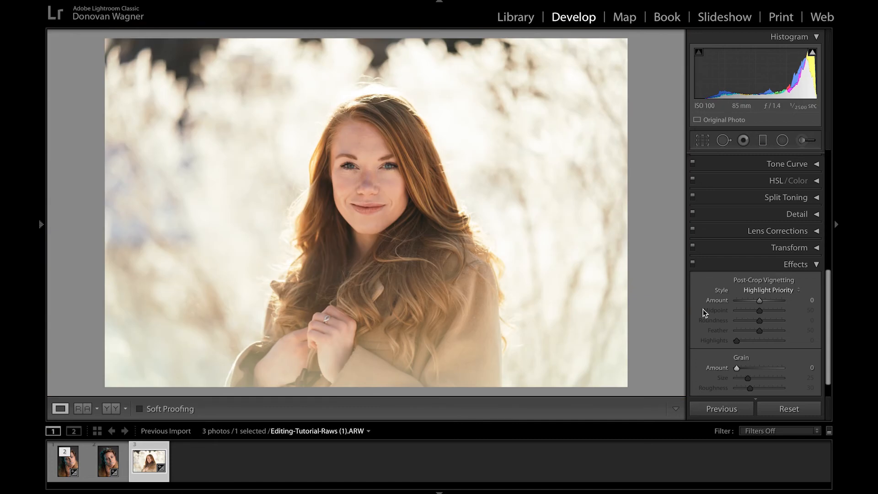
{"action": "left_click", "coordinate": [816, 265]}
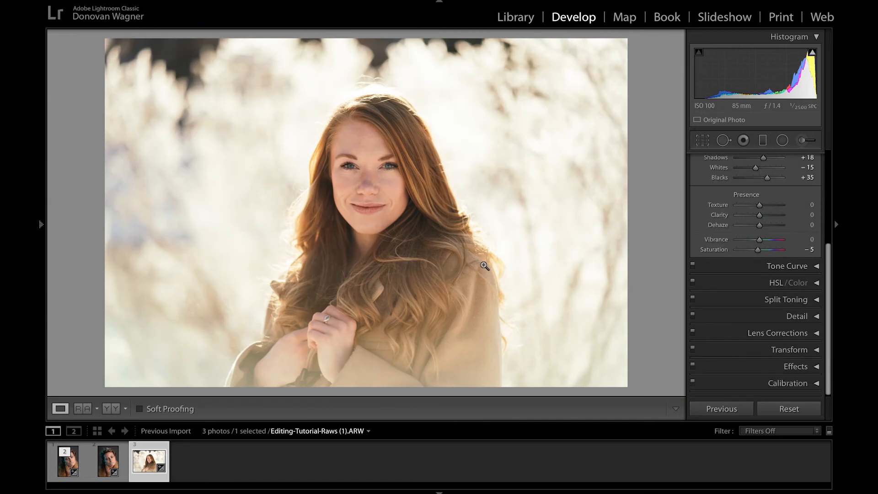
Crop the photo tighter around the woman at the original aspect ratio, trimming the dark area above her head
{"action": "left_click", "coordinate": [702, 144]}
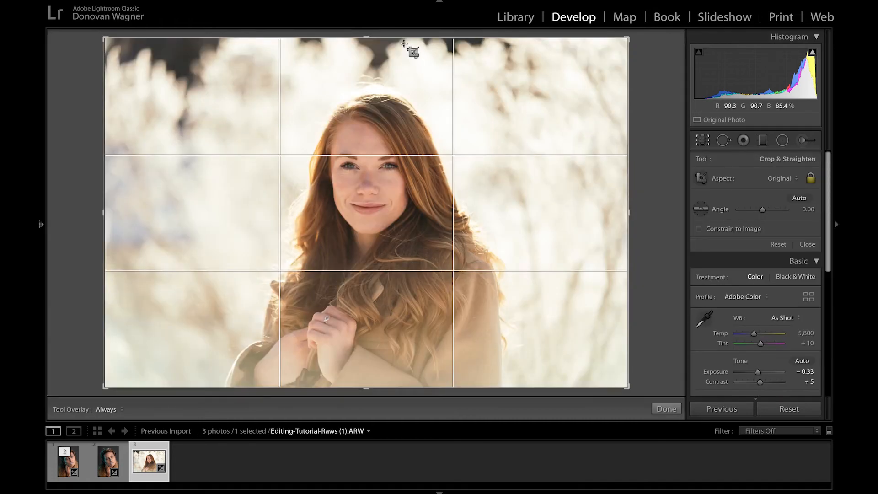
{"action": "left_click_drag", "start_coordinate": [403, 38], "coordinate": [402, 64]}
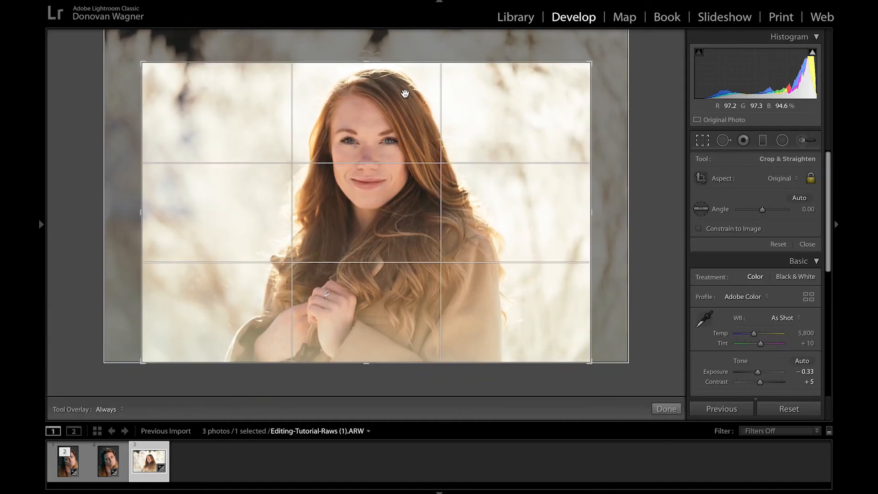
{"action": "key", "text": "Return"}
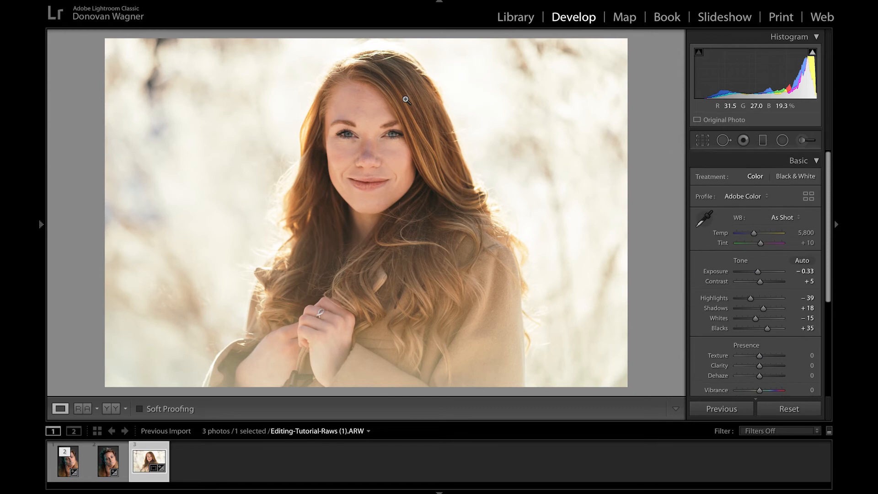
Open the cropped portrait in Adobe Photoshop for editing and duplicate its Background layer
{"action": "right_click", "coordinate": [405, 101]}
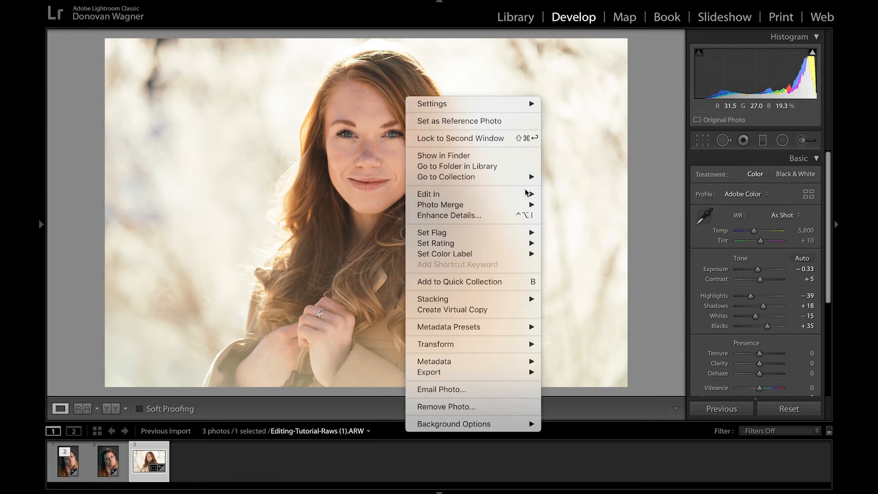
{"action": "mouse_move", "coordinate": [527, 194]}
{"action": "left_click", "coordinate": [558, 195]}
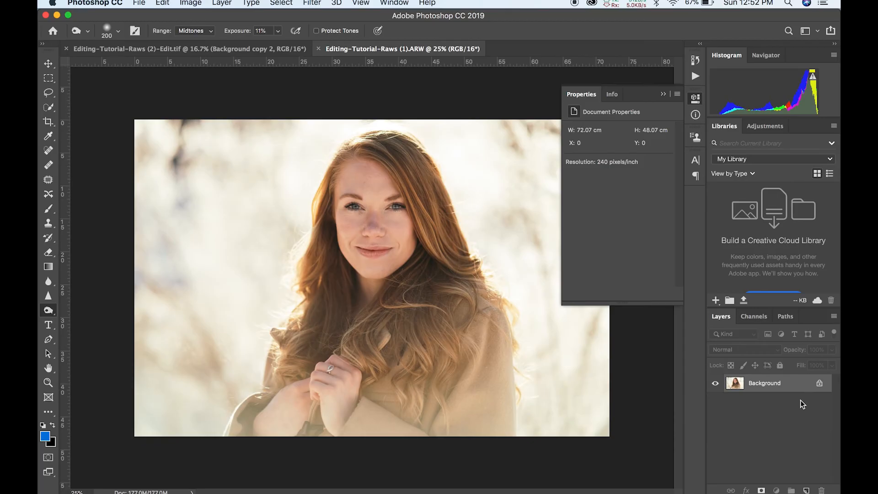
{"action": "left_click_drag", "start_coordinate": [777, 386], "coordinate": [807, 490]}
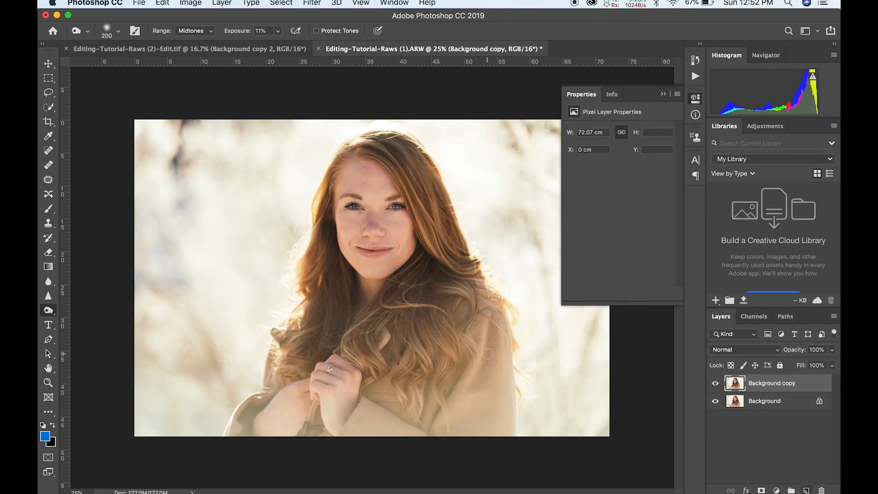
Remove small blemishes from the woman's face with the Patch tool on the Background copy layer
{"action": "key", "text": "super+equal"}
{"action": "key", "text": "super+equal"}
{"action": "key", "text": "super+equal"}
{"action": "key", "text": "super+equal"}
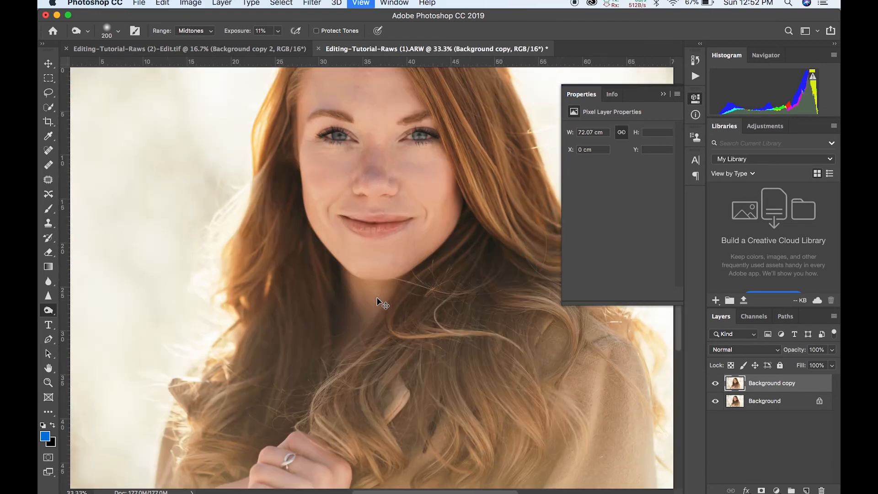
{"action": "key", "text": "j"}
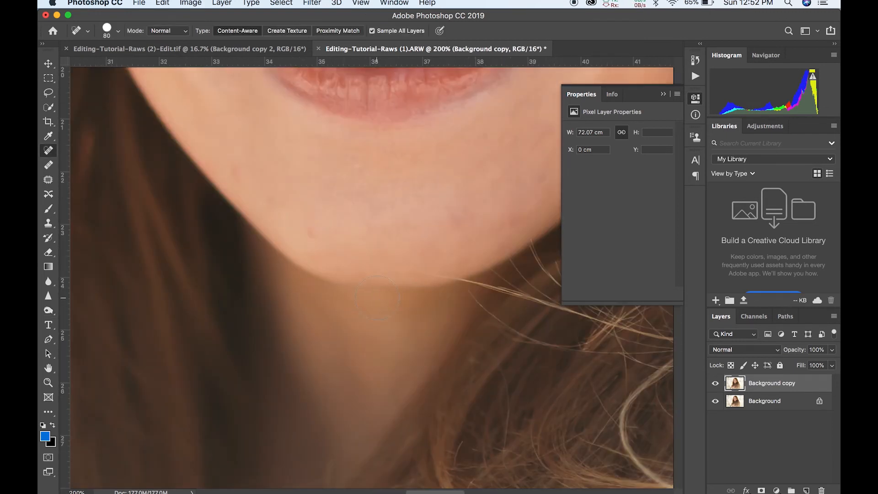
{"action": "key", "text": "super+minus"}
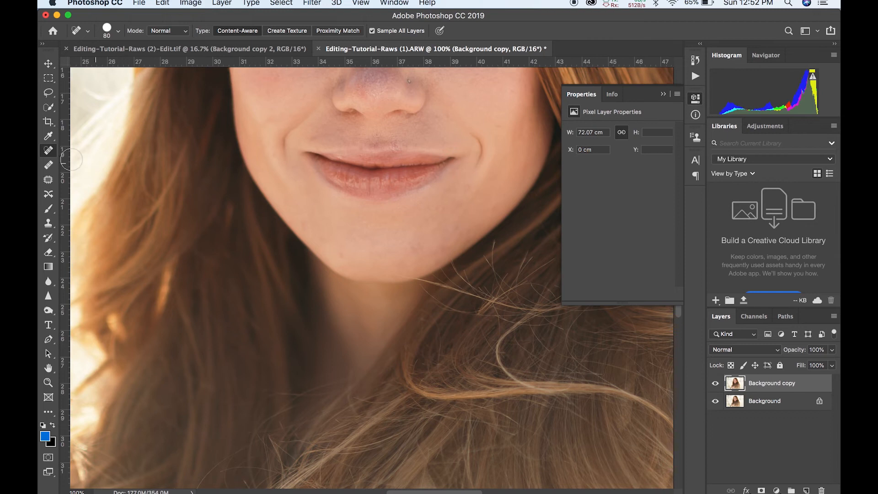
{"action": "left_click", "coordinate": [52, 178]}
{"action": "scroll", "coordinate": [330, 294], "scroll_direction": "up", "scroll_amount": 10}
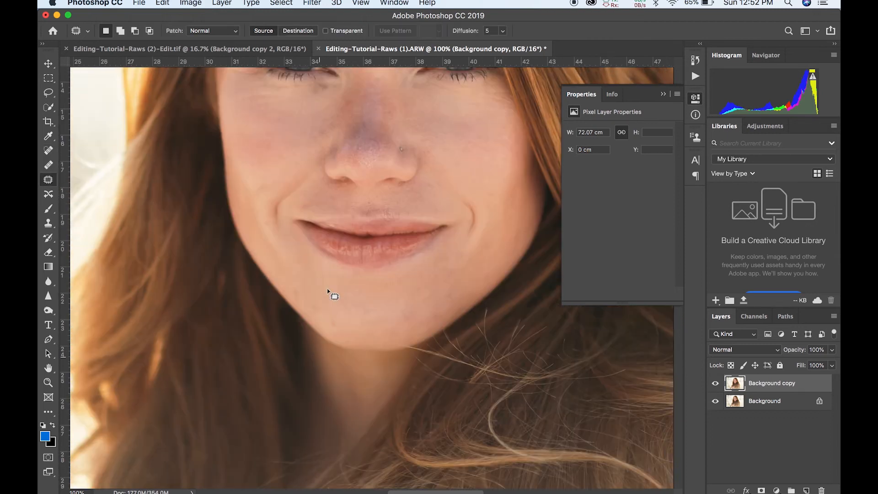
{"action": "mouse_move", "coordinate": [328, 161]}
{"action": "left_mouse_down"}
{"action": "mouse_move", "coordinate": [304, 160]}
{"action": "mouse_move", "coordinate": [304, 126]}
{"action": "mouse_move", "coordinate": [307, 143]}
{"action": "mouse_move", "coordinate": [355, 124]}
{"action": "mouse_move", "coordinate": [330, 130]}
{"action": "left_mouse_up"}
{"action": "left_click", "coordinate": [350, 150]}
{"action": "left_click_drag", "start_coordinate": [336, 131], "coordinate": [322, 102]}
{"action": "mouse_move", "coordinate": [365, 203]}
{"action": "left_mouse_down"}
{"action": "mouse_move", "coordinate": [360, 171]}
{"action": "mouse_move", "coordinate": [365, 203]}
{"action": "left_mouse_up"}
{"action": "mouse_move", "coordinate": [342, 187]}
{"action": "left_mouse_down"}
{"action": "mouse_move", "coordinate": [340, 199]}
{"action": "mouse_move", "coordinate": [341, 188]}
{"action": "left_mouse_up"}
{"action": "left_click_drag", "start_coordinate": [341, 182], "coordinate": [340, 183]}
{"action": "mouse_move", "coordinate": [339, 176]}
{"action": "left_mouse_down"}
{"action": "mouse_move", "coordinate": [318, 155]}
{"action": "mouse_move", "coordinate": [337, 179]}
{"action": "left_mouse_up"}
Patch the skin under the eye on the left of the photo and fade the patch to 60%
{"action": "scroll", "coordinate": [352, 199], "scroll_direction": "down", "scroll_amount": 5}
{"action": "scroll", "coordinate": [353, 199], "scroll_direction": "up", "scroll_amount": 6}
{"action": "left_click_drag", "start_coordinate": [290, 269], "coordinate": [269, 320]}
{"action": "key", "text": "super+shift+f"}
{"action": "type", "text": "60"}
{"action": "key", "text": "Return"}
{"action": "key", "text": "super+d"}
Patch the skin under the eye on the right of the photo and fade the patch to 60%
{"action": "mouse_move", "coordinate": [393, 285]}
{"action": "left_mouse_down"}
{"action": "mouse_move", "coordinate": [458, 277]}
{"action": "mouse_move", "coordinate": [392, 284]}
{"action": "left_mouse_up"}
{"action": "left_click_drag", "start_coordinate": [430, 286], "coordinate": [339, 169]}
{"action": "key", "text": "super+shift+f"}
{"action": "type", "text": "60"}
{"action": "key", "text": "Return"}
{"action": "key", "text": "super+d"}
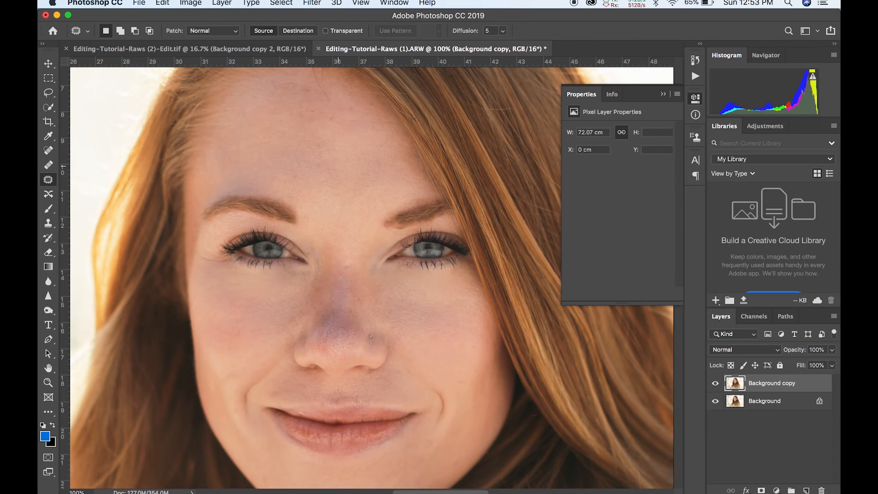
Patch the small spot on the side of the nose and clear the selection
{"action": "scroll", "coordinate": [398, 297], "scroll_direction": "down", "scroll_amount": 3}
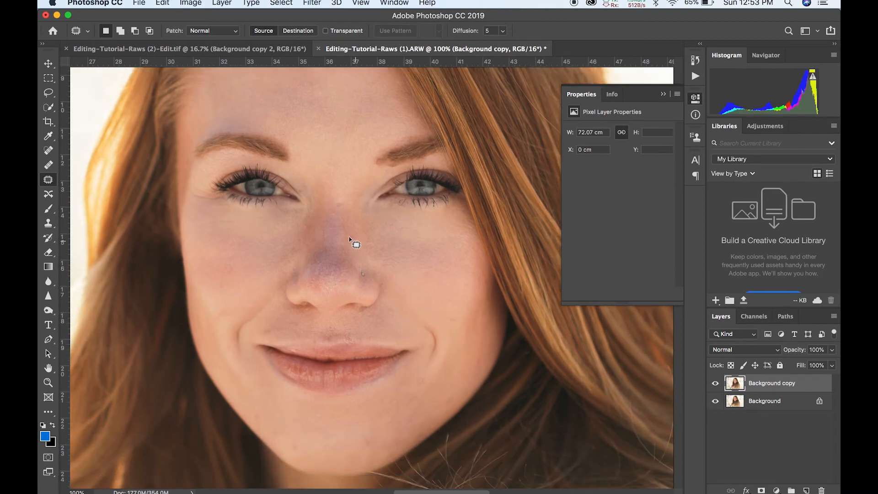
{"action": "mouse_move", "coordinate": [358, 238]}
{"action": "left_mouse_down"}
{"action": "mouse_move", "coordinate": [346, 239]}
{"action": "mouse_move", "coordinate": [359, 239]}
{"action": "mouse_move", "coordinate": [355, 222]}
{"action": "left_mouse_up"}
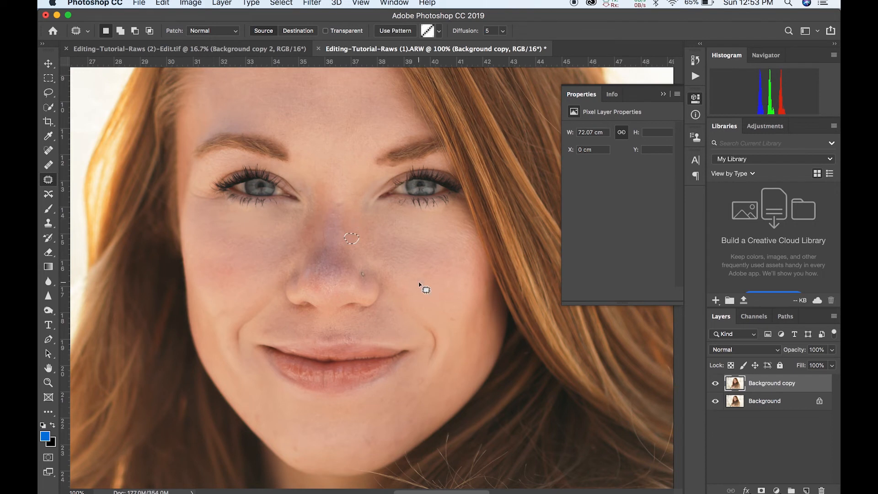
{"action": "key", "text": "super+d"}
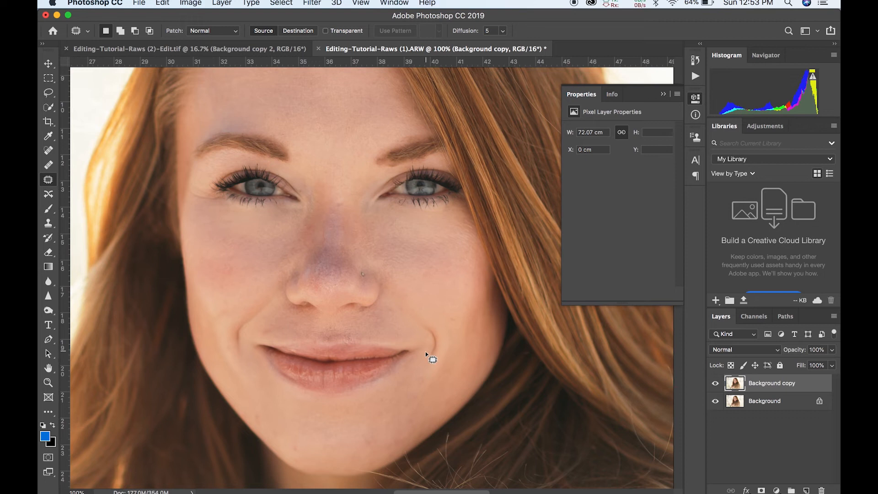
Try patching the smile line beside the mouth with fades of 20% and 50%, and undo the patch
{"action": "mouse_move", "coordinate": [431, 351]}
{"action": "left_mouse_down"}
{"action": "mouse_move", "coordinate": [425, 367]}
{"action": "mouse_move", "coordinate": [445, 355]}
{"action": "mouse_move", "coordinate": [430, 323]}
{"action": "mouse_move", "coordinate": [417, 330]}
{"action": "mouse_move", "coordinate": [441, 337]}
{"action": "mouse_move", "coordinate": [454, 327]}
{"action": "left_mouse_up"}
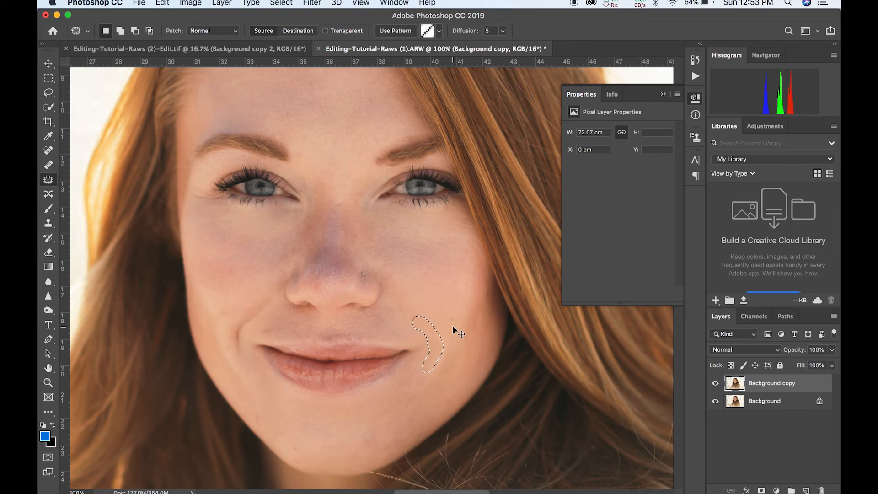
{"action": "key", "text": "super+shift+f"}
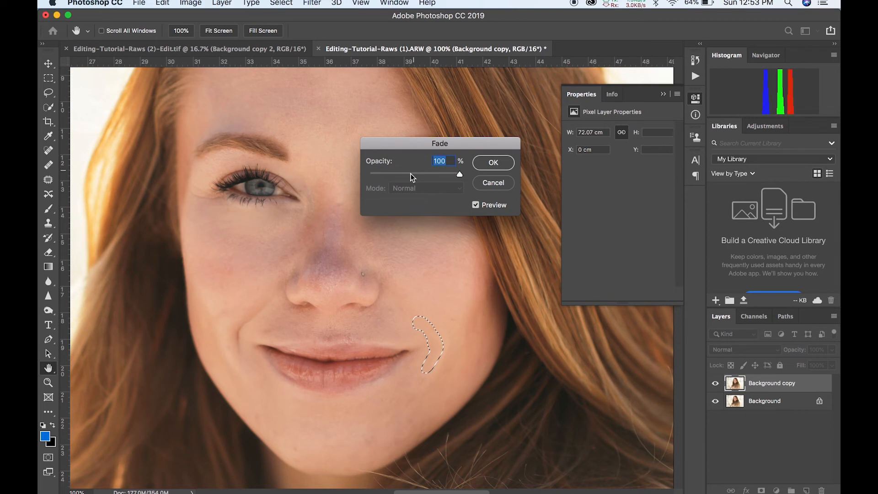
{"action": "type", "text": "20"}
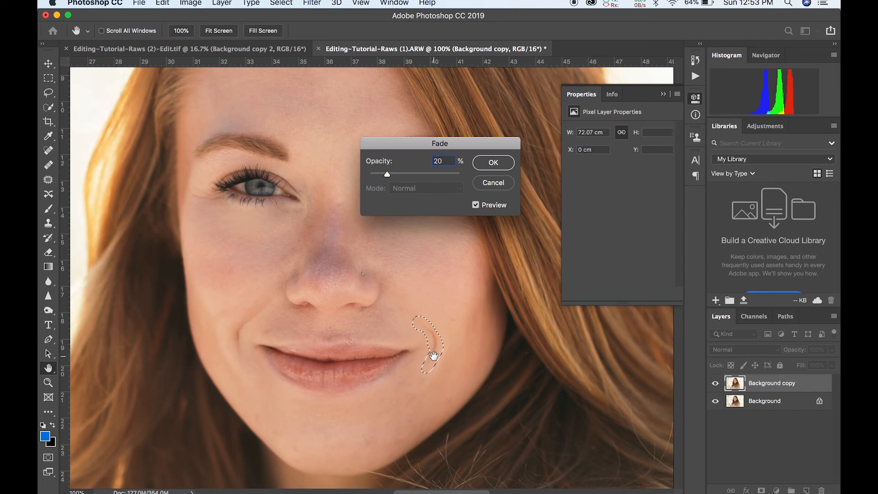
{"action": "key", "text": "BackSpace"}
{"action": "key", "text": "BackSpace"}
{"action": "type", "text": "50"}
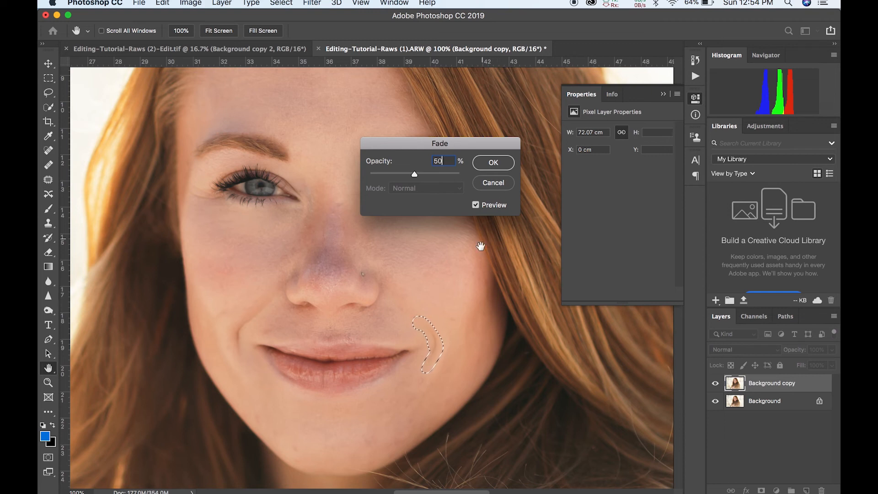
{"action": "left_click", "coordinate": [498, 185]}
{"action": "key", "text": "super+z"}
{"action": "key", "text": "super+d"}
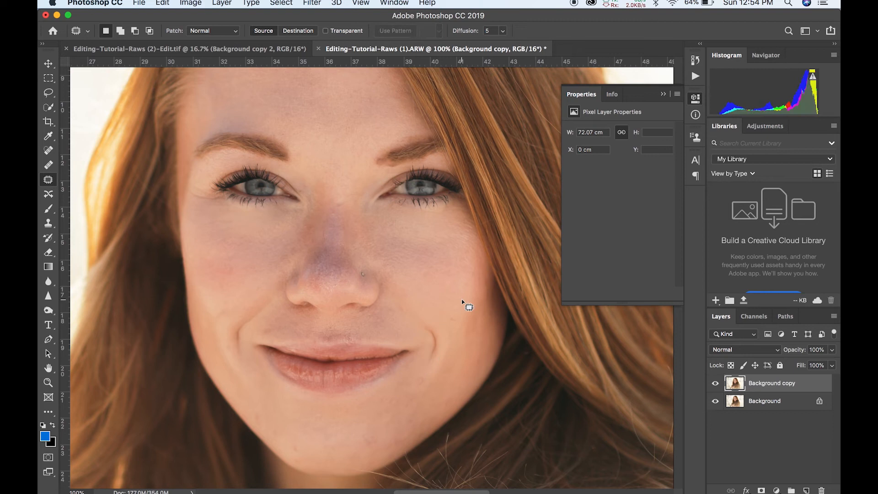
Patch the skin along the upper bridge of the nose and clear the selection
{"action": "scroll", "coordinate": [412, 277], "scroll_direction": "up", "scroll_amount": 2}
{"action": "scroll", "coordinate": [411, 278], "scroll_direction": "left", "scroll_amount": 1}
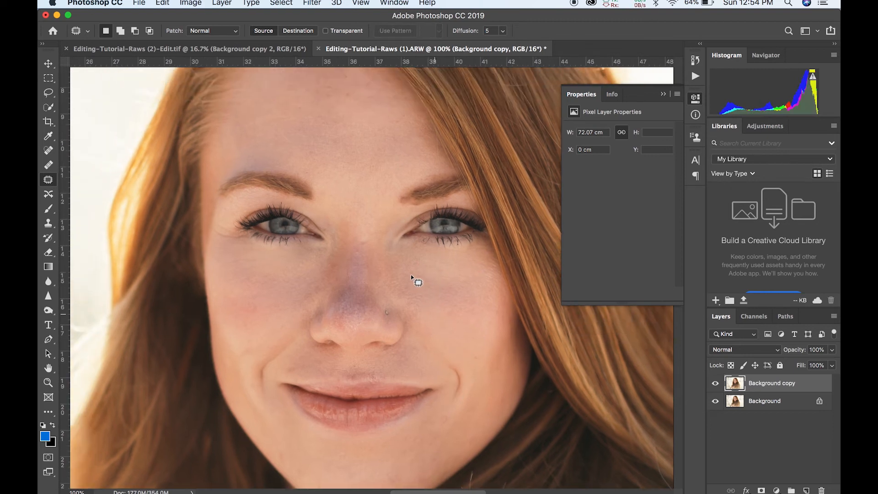
{"action": "key", "text": "super+minus"}
{"action": "key", "text": "super+minus"}
{"action": "key", "text": "super+equal"}
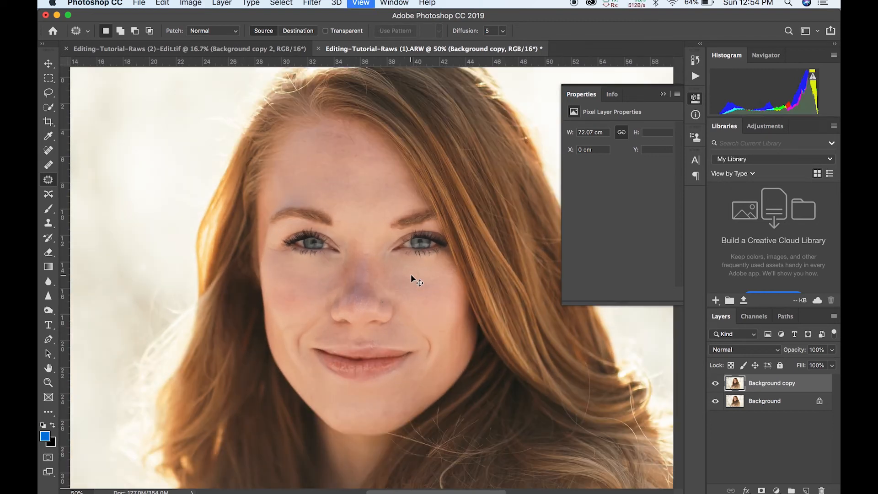
{"action": "key", "text": "super+equal"}
{"action": "mouse_move", "coordinate": [362, 254]}
{"action": "left_mouse_down"}
{"action": "mouse_move", "coordinate": [370, 240]}
{"action": "mouse_move", "coordinate": [355, 257]}
{"action": "mouse_move", "coordinate": [361, 226]}
{"action": "left_mouse_up"}
{"action": "key", "text": "super+d"}
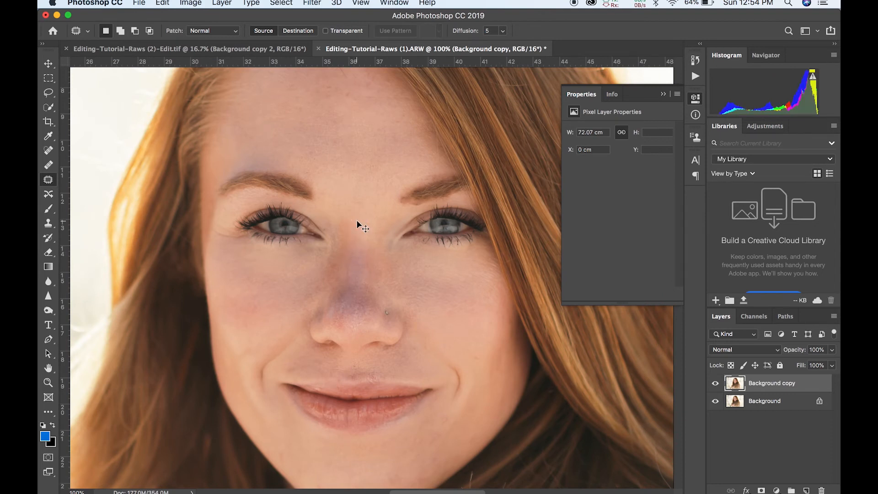
Select the whites of both eyes on either side of each iris with the Lasso tool
{"action": "key", "text": "super+minus"}
{"action": "key", "text": "super+minus"}
{"action": "key", "text": "super+minus"}
{"action": "key", "text": "super+minus"}
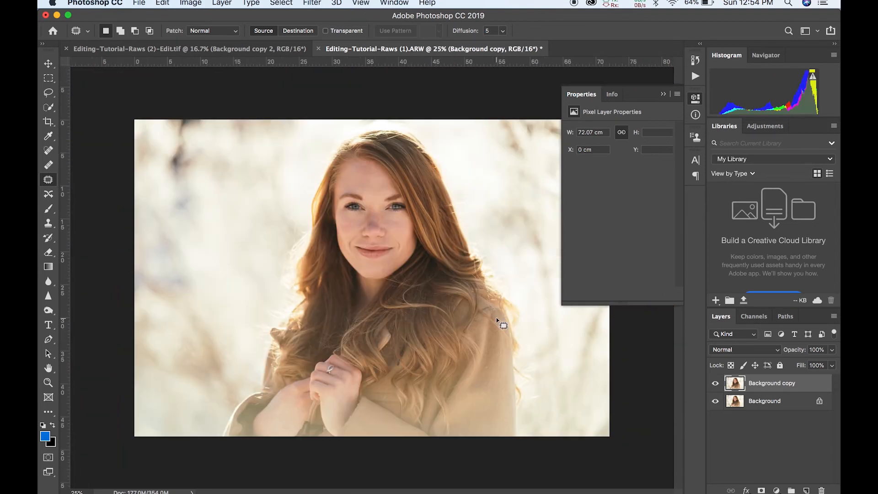
{"action": "key", "text": "super+minus"}
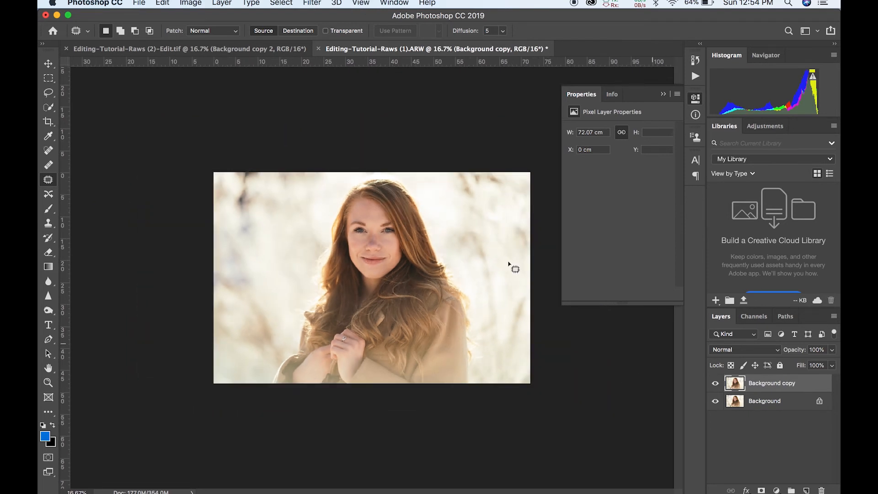
{"action": "key", "text": "super+plus"}
{"action": "key", "text": "super+plus"}
{"action": "key", "text": "super+plus"}
{"action": "key", "text": "super+plus"}
{"action": "key", "text": "super+plus"}
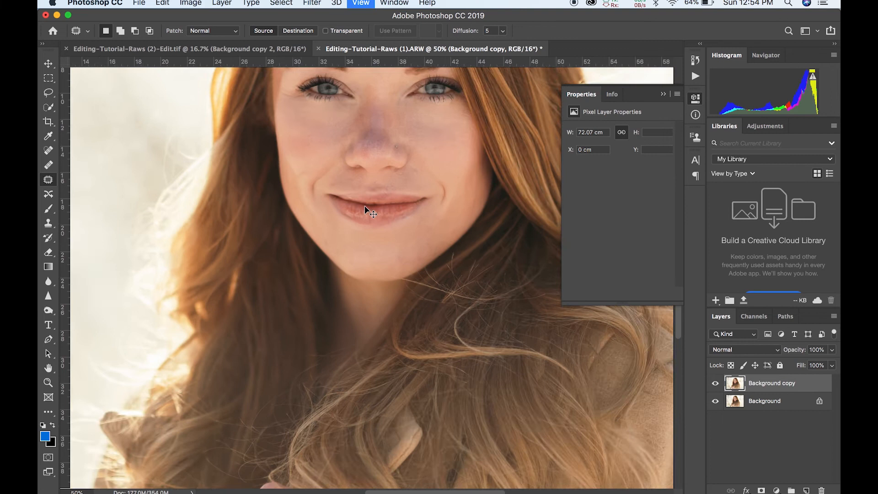
{"action": "key", "text": "super+plus"}
{"action": "key", "text": "super+plus"}
{"action": "scroll", "coordinate": [364, 205], "scroll_direction": "up", "scroll_amount": 20}
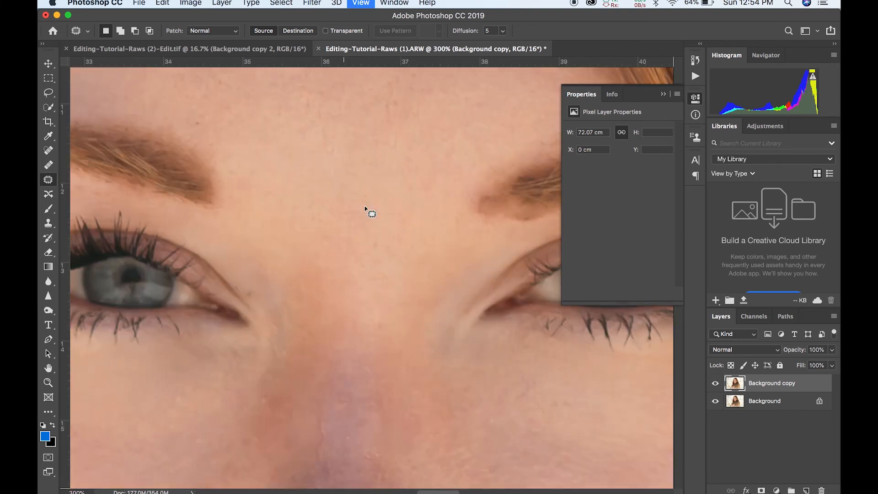
{"action": "key", "text": "super+minus"}
{"action": "key", "text": "l"}
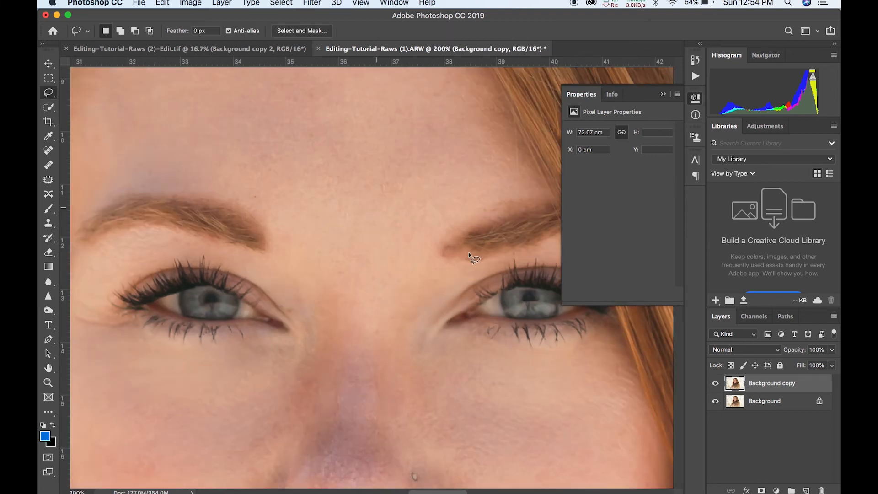
{"action": "mouse_move", "coordinate": [498, 293]}
{"action": "left_mouse_down"}
{"action": "mouse_move", "coordinate": [475, 310]}
{"action": "mouse_move", "coordinate": [507, 318]}
{"action": "mouse_move", "coordinate": [500, 291]}
{"action": "left_mouse_up"}
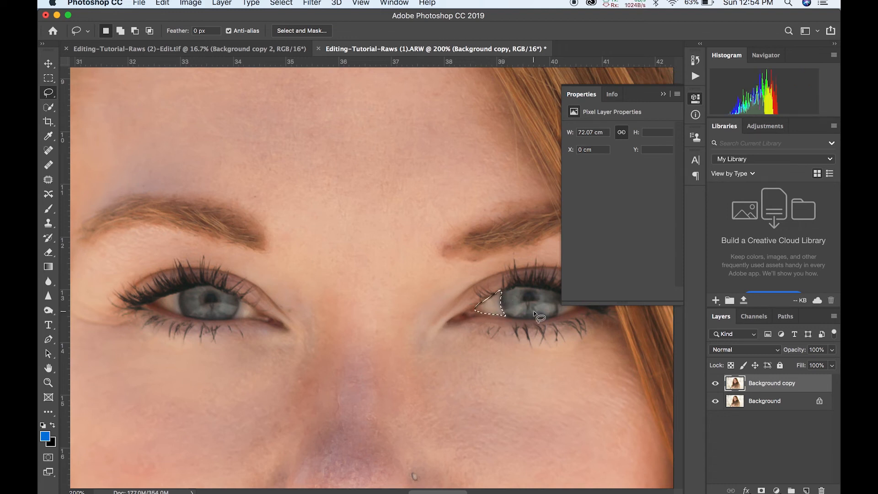
{"action": "mouse_move", "coordinate": [559, 315]}
{"action": "left_mouse_down"}
{"action": "mouse_move", "coordinate": [580, 309]}
{"action": "mouse_move", "coordinate": [559, 315]}
{"action": "left_mouse_up"}
{"action": "mouse_move", "coordinate": [179, 292]}
{"action": "left_mouse_down"}
{"action": "mouse_move", "coordinate": [151, 301]}
{"action": "mouse_move", "coordinate": [178, 314]}
{"action": "mouse_move", "coordinate": [180, 293]}
{"action": "left_mouse_up"}
{"action": "mouse_move", "coordinate": [238, 298]}
{"action": "left_mouse_down"}
{"action": "mouse_move", "coordinate": [266, 315]}
{"action": "mouse_move", "coordinate": [258, 326]}
{"action": "mouse_move", "coordinate": [241, 324]}
{"action": "mouse_move", "coordinate": [241, 302]}
{"action": "left_mouse_up"}
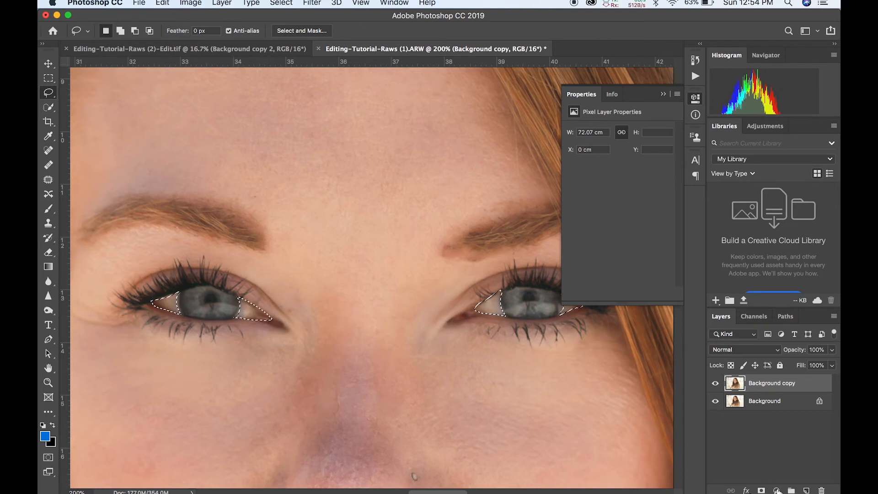
Add a Hue/Saturation adjustment layer for the selected eye whites with Saturation −44, and reselect the Background copy layer
{"action": "left_click", "coordinate": [776, 489]}
{"action": "left_click", "coordinate": [782, 369]}
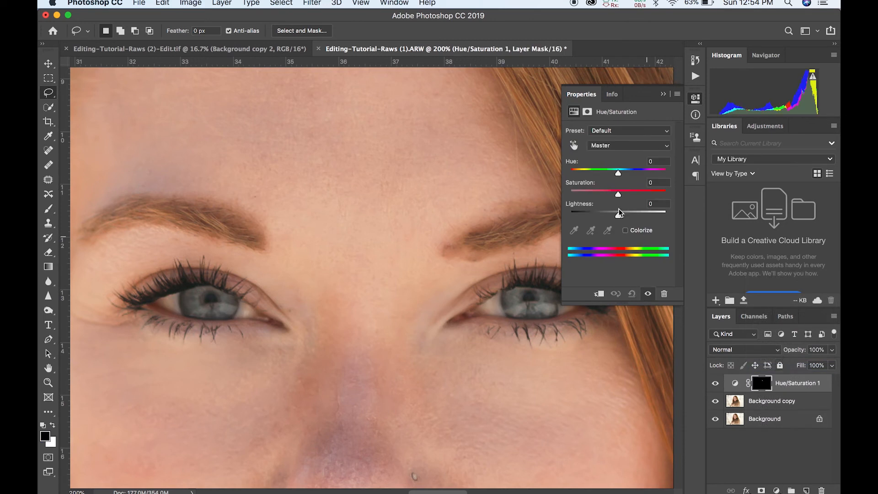
{"action": "left_click", "coordinate": [601, 192]}
{"action": "left_click_drag", "start_coordinate": [600, 194], "coordinate": [597, 194]}
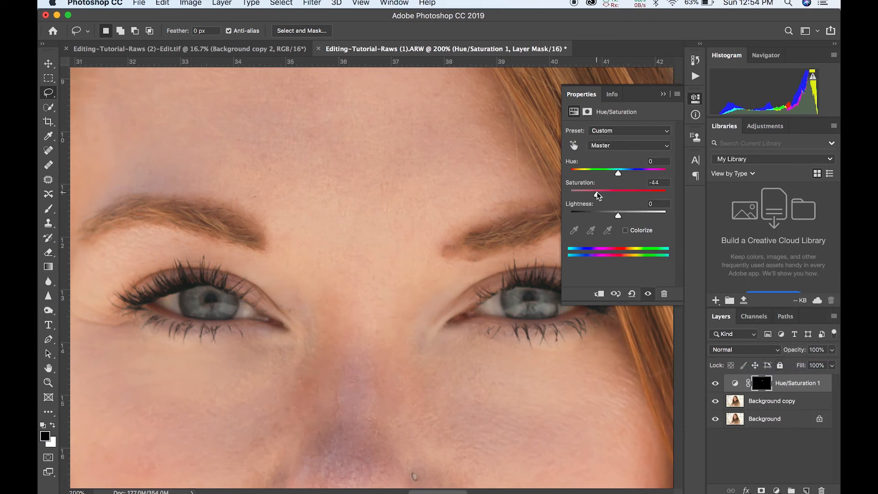
{"action": "left_click", "coordinate": [795, 402]}
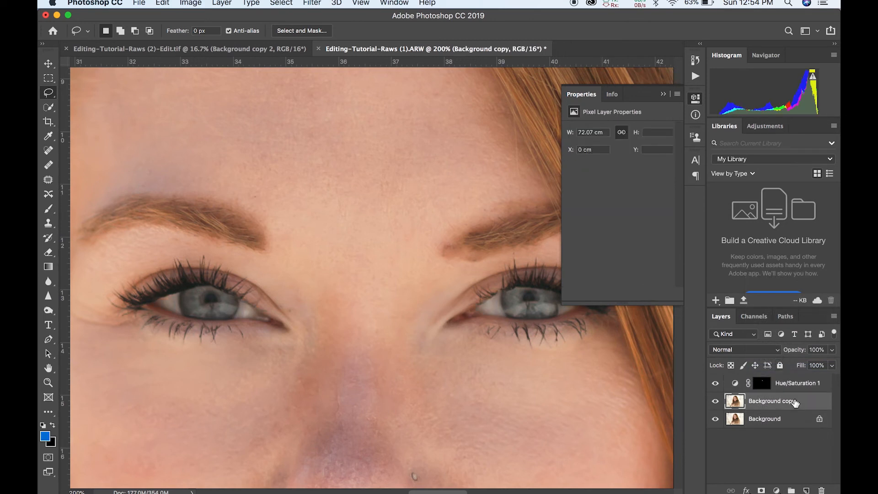
{"action": "key", "text": "super+minus"}
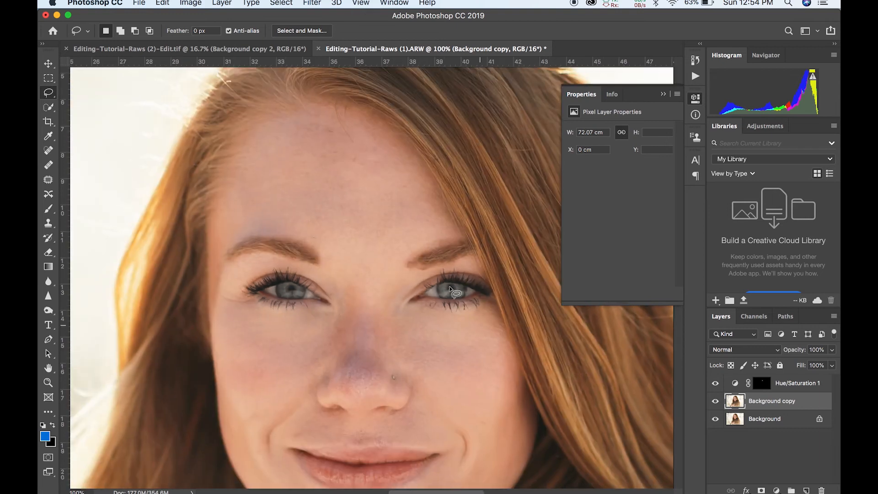
Select the irises of both eyes with the Lasso tool
{"action": "mouse_move", "coordinate": [437, 293]}
{"action": "left_mouse_down"}
{"action": "mouse_move", "coordinate": [451, 298]}
{"action": "mouse_move", "coordinate": [467, 287]}
{"action": "mouse_move", "coordinate": [439, 291]}
{"action": "left_mouse_up"}
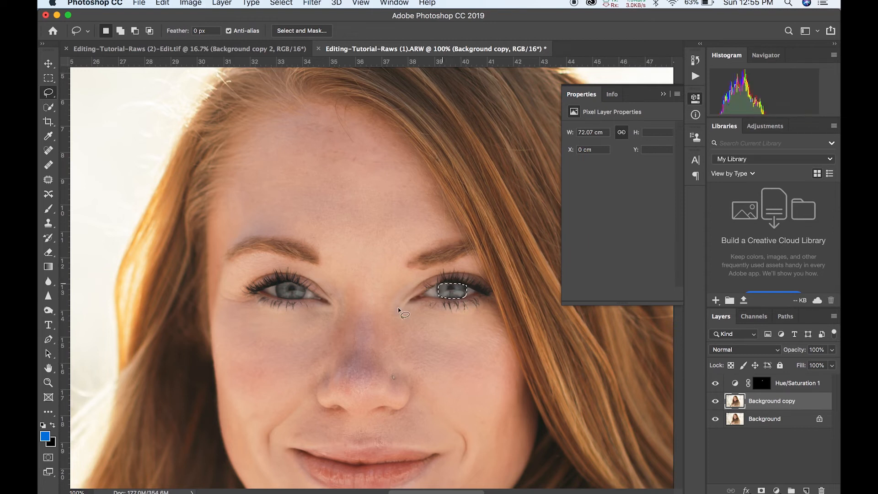
{"action": "key", "text": "shift"}
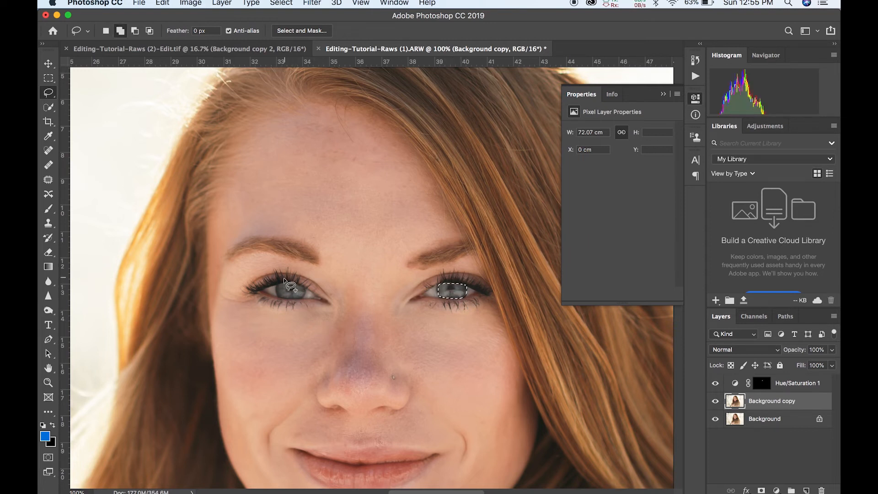
{"action": "mouse_move", "coordinate": [282, 285]}
{"action": "left_mouse_down"}
{"action": "mouse_move", "coordinate": [277, 297]}
{"action": "mouse_move", "coordinate": [293, 300]}
{"action": "mouse_move", "coordinate": [305, 288]}
{"action": "mouse_move", "coordinate": [283, 282]}
{"action": "left_mouse_up"}
Add a Curves adjustment layer for the irises with a point at input 78, output 94 and the black point at input 12
{"action": "left_click", "coordinate": [776, 490]}
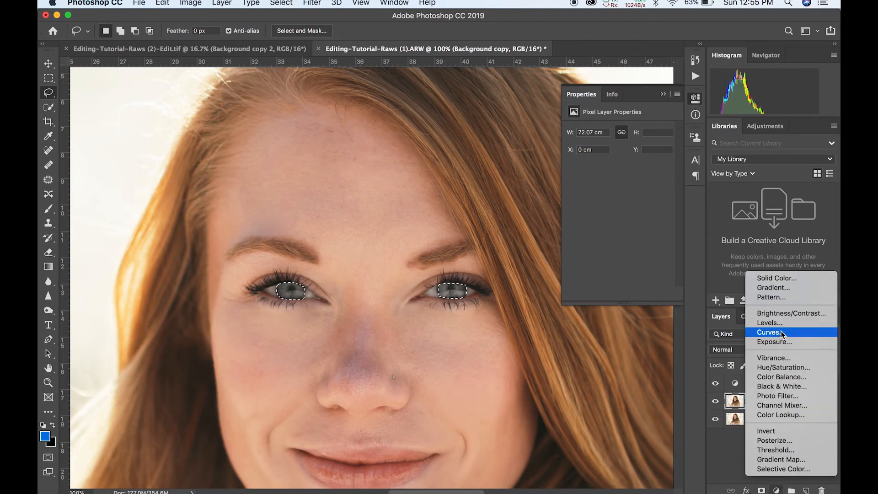
{"action": "left_click", "coordinate": [773, 334]}
{"action": "left_click_drag", "start_coordinate": [617, 205], "coordinate": [616, 202]}
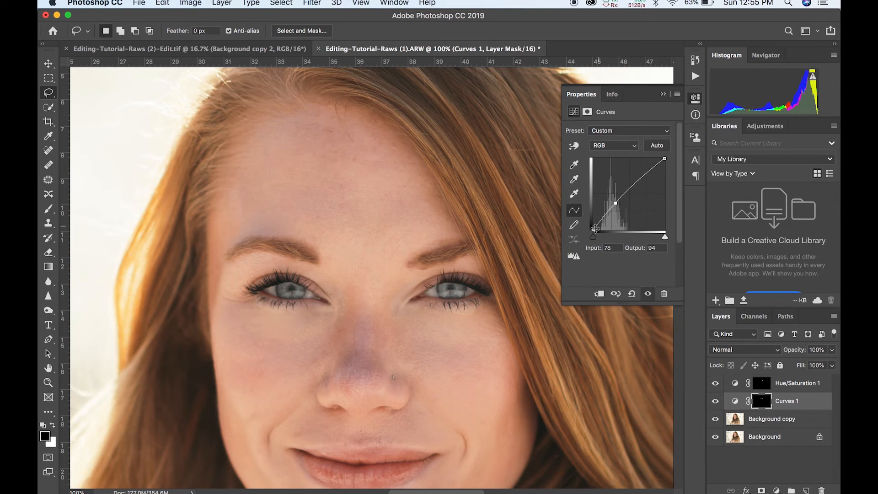
{"action": "left_click_drag", "start_coordinate": [593, 230], "coordinate": [597, 229]}
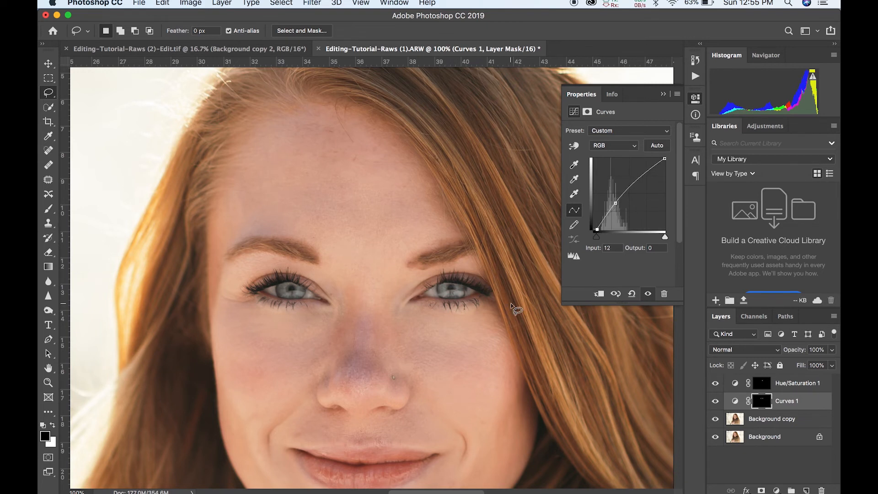
Soften the iris Curves layer's mask with a Gaussian Blur of 3.0 pixels, and return to the Lasso tool
{"action": "key", "text": "super+plus"}
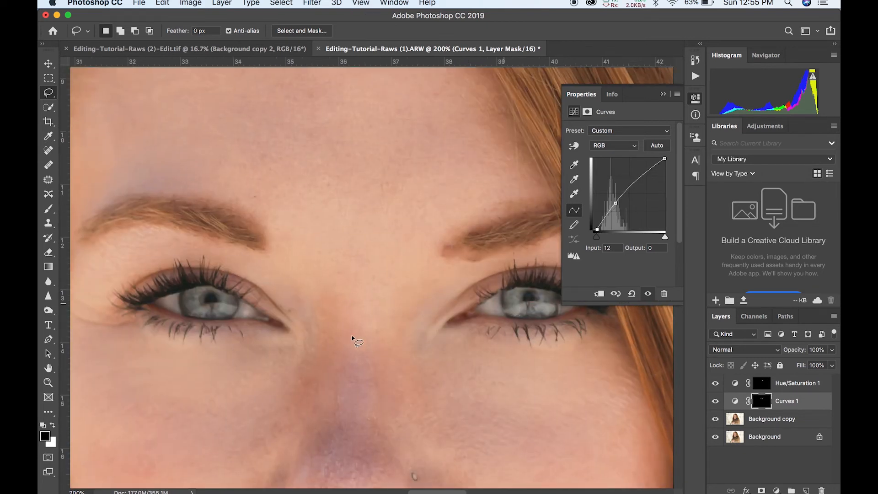
{"action": "left_click", "coordinate": [312, 3]}
{"action": "mouse_move", "coordinate": [439, 135]}
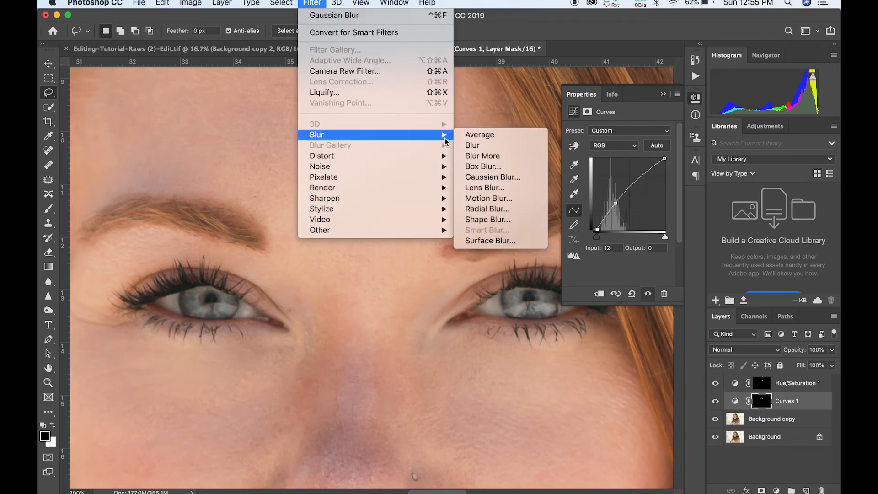
{"action": "left_click", "coordinate": [485, 177]}
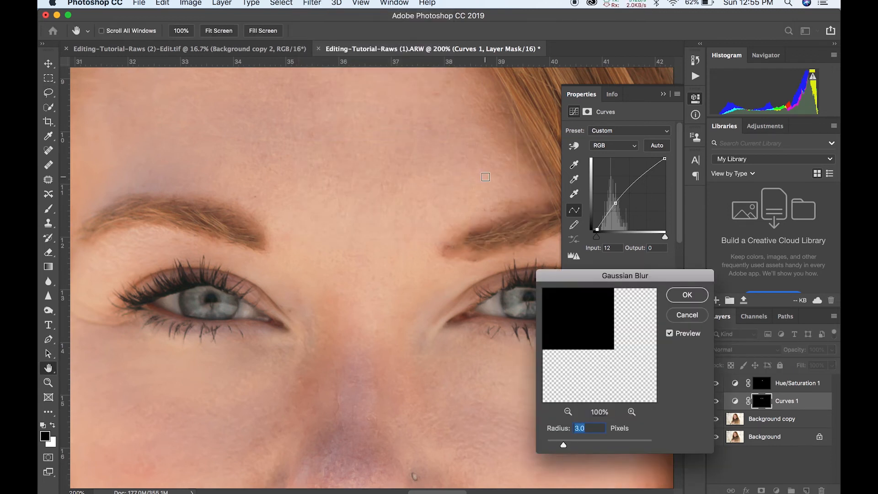
{"action": "key", "text": "Return"}
{"action": "key", "text": "l"}
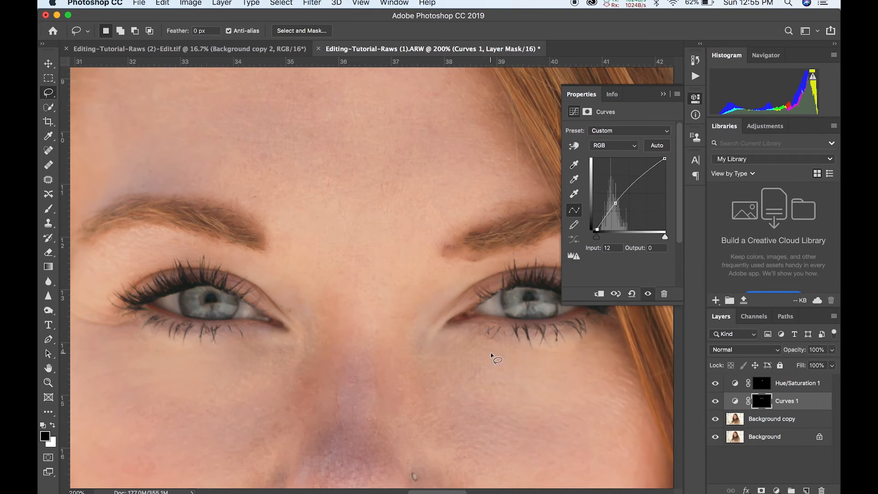
Check the iris brightening on the whole portrait and set the Curves 1 layer's opacity to 68%
{"action": "key", "text": "super+minus"}
{"action": "key", "text": "super+minus"}
{"action": "key", "text": "super+minus"}
{"action": "key", "text": "super+minus"}
{"action": "key", "text": "super+minus"}
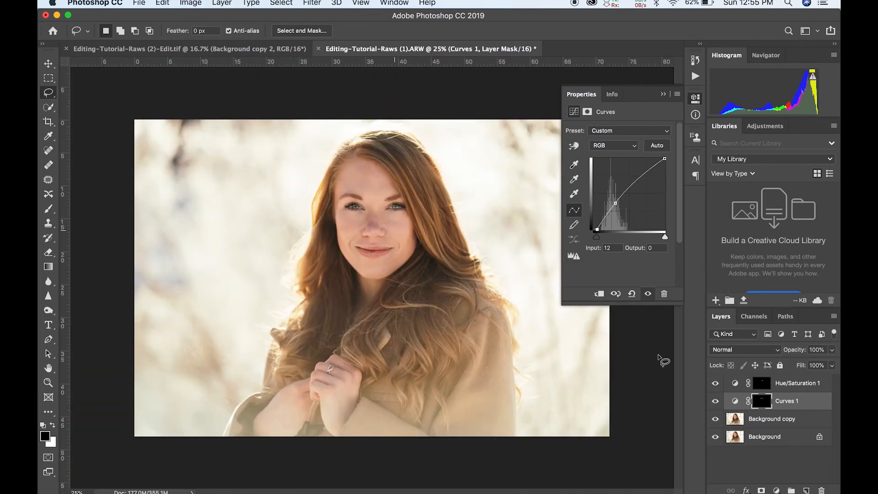
{"action": "left_click", "coordinate": [716, 402]}
{"action": "left_click", "coordinate": [785, 398]}
{"action": "left_click", "coordinate": [833, 350]}
{"action": "left_click", "coordinate": [818, 366]}
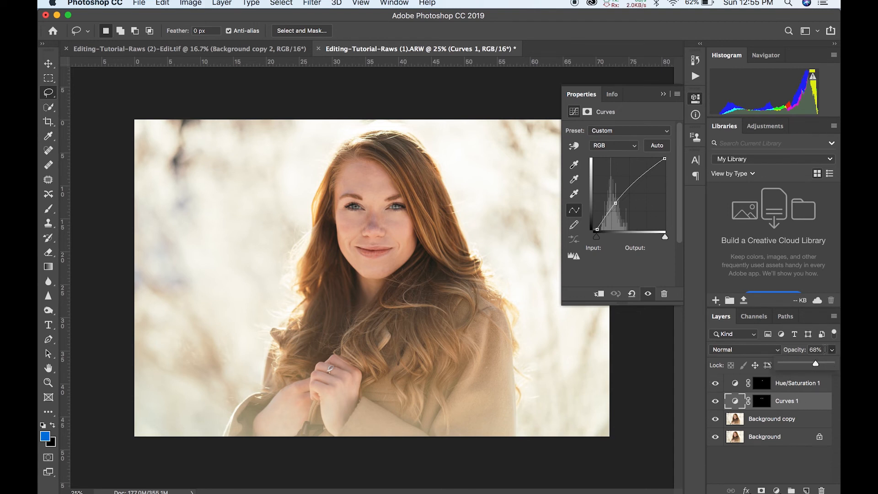
{"action": "left_click", "coordinate": [832, 350]}
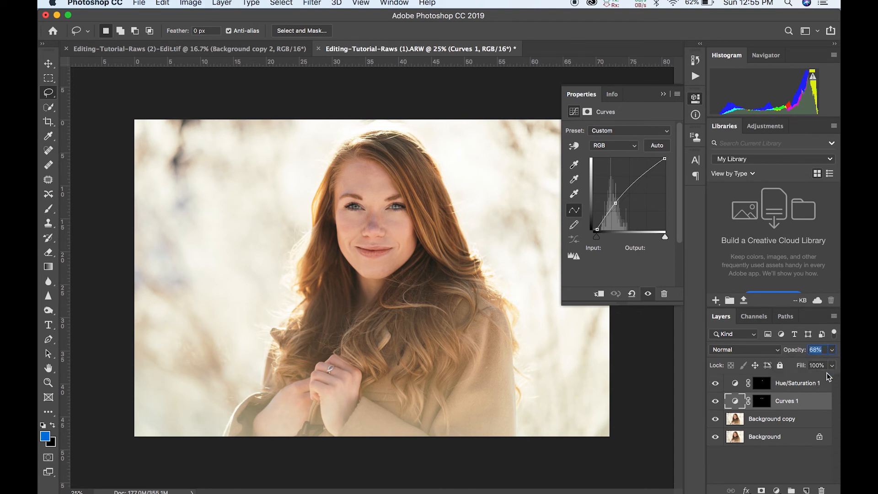
{"action": "left_click", "coordinate": [811, 419]}
{"action": "left_click", "coordinate": [811, 401]}
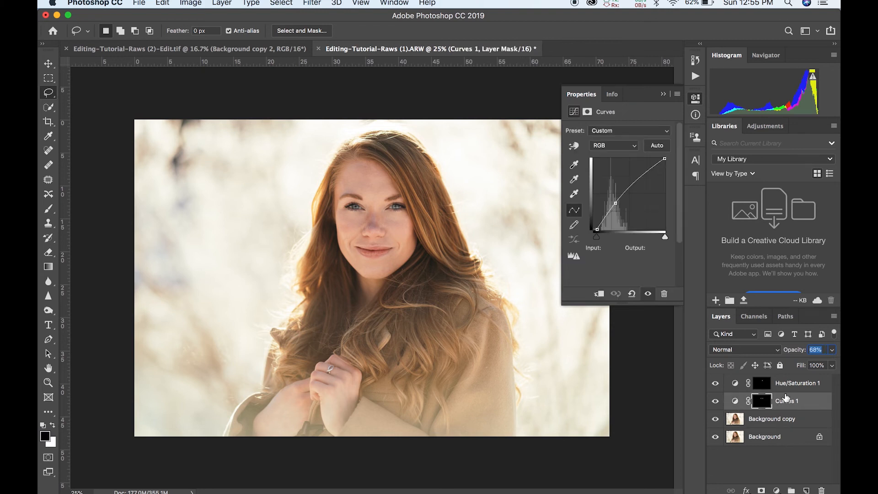
On the Background copy layer, lasso loosely around the woman and invert the selection to cover the surrounding background
{"action": "left_click", "coordinate": [765, 419]}
{"action": "left_click", "coordinate": [757, 461]}
{"action": "left_click", "coordinate": [779, 426]}
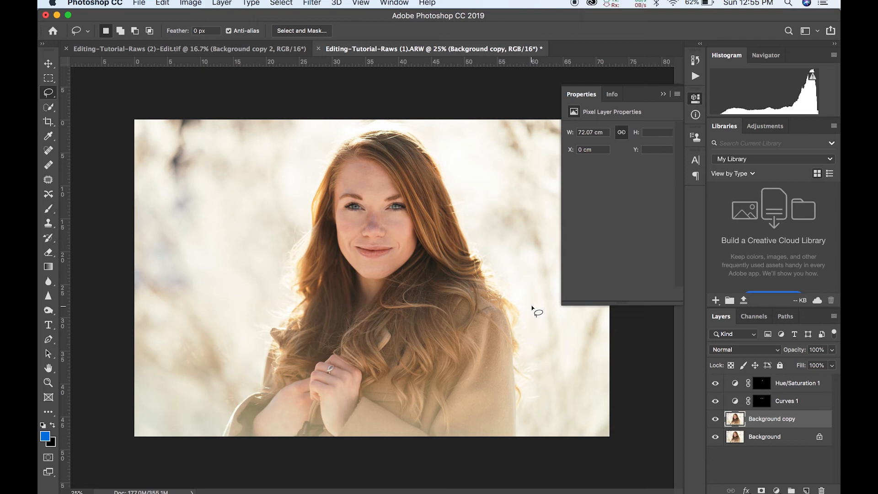
{"action": "left_click", "coordinate": [695, 99]}
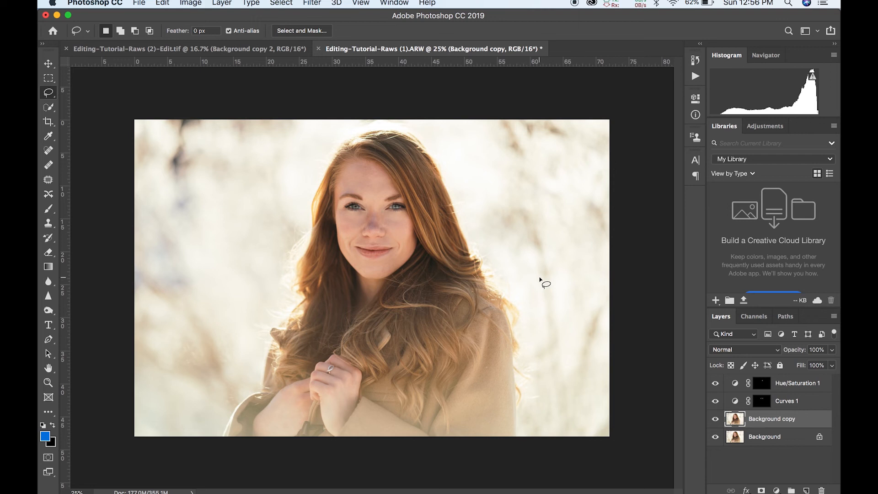
{"action": "mouse_move", "coordinate": [221, 445]}
{"action": "left_mouse_down"}
{"action": "mouse_move", "coordinate": [201, 409]}
{"action": "mouse_move", "coordinate": [236, 358]}
{"action": "mouse_move", "coordinate": [252, 262]}
{"action": "mouse_move", "coordinate": [294, 164]}
{"action": "mouse_move", "coordinate": [346, 122]}
{"action": "mouse_move", "coordinate": [361, 122]}
{"action": "mouse_move", "coordinate": [431, 130]}
{"action": "mouse_move", "coordinate": [500, 208]}
{"action": "mouse_move", "coordinate": [541, 304]}
{"action": "mouse_move", "coordinate": [550, 461]}
{"action": "left_mouse_up"}
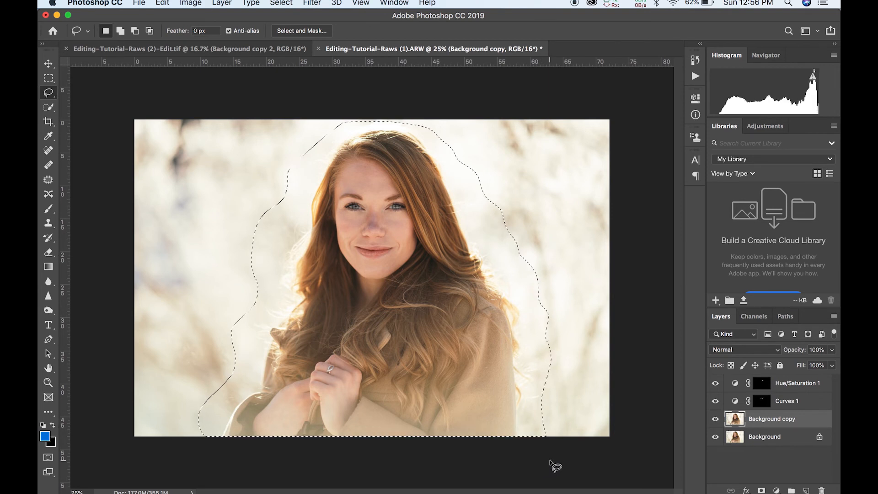
{"action": "key", "text": "super+shift+i"}
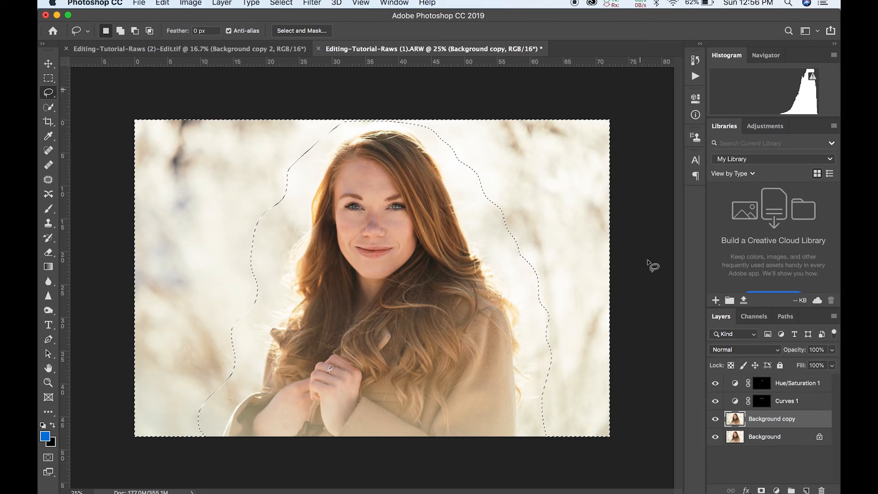
Add a Curves adjustment layer that darkens the selected background with a point at input 195, output 147
{"action": "left_click", "coordinate": [776, 491]}
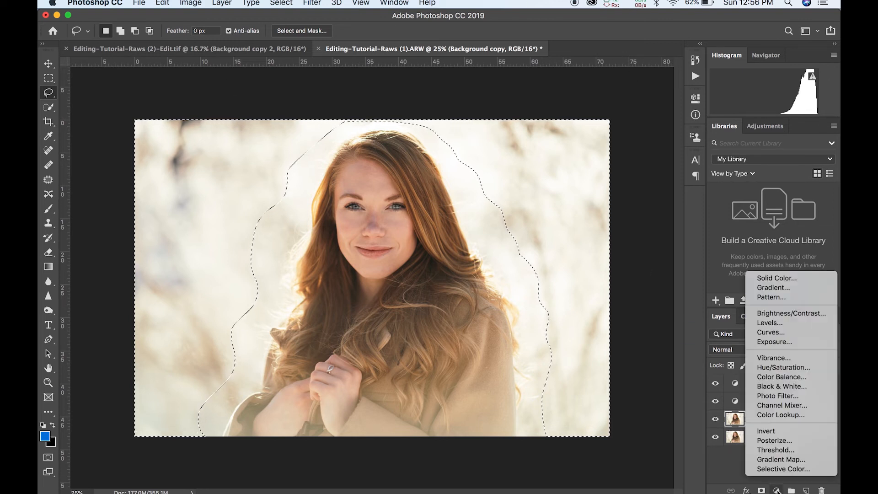
{"action": "left_click", "coordinate": [780, 337]}
{"action": "left_click_drag", "start_coordinate": [639, 184], "coordinate": [648, 188]}
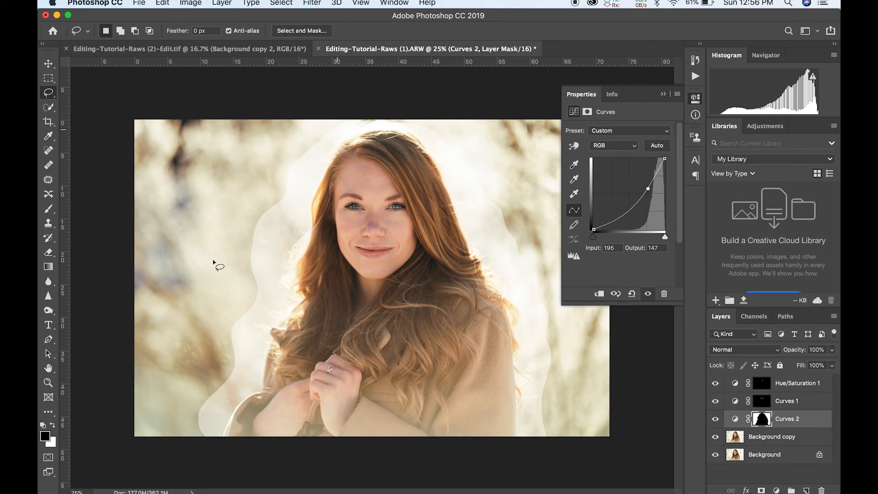
Feather the background Curves layer's mask with a Gaussian Blur of 300 pixels and collapse the layer's properties
{"action": "left_click", "coordinate": [321, 5]}
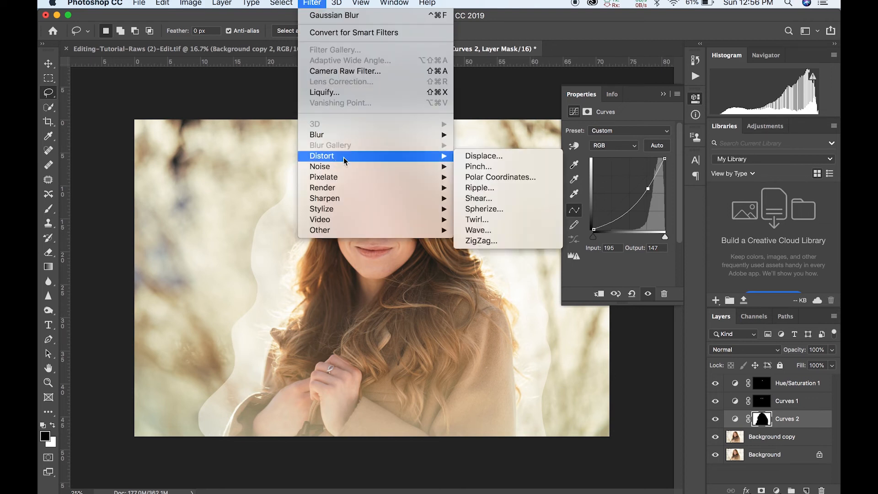
{"action": "mouse_move", "coordinate": [366, 134]}
{"action": "left_click", "coordinate": [490, 177]}
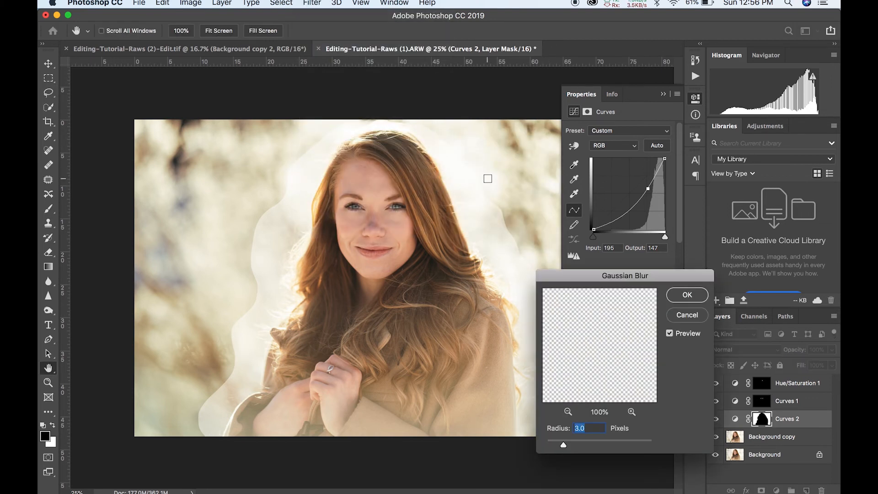
{"action": "type", "text": "300"}
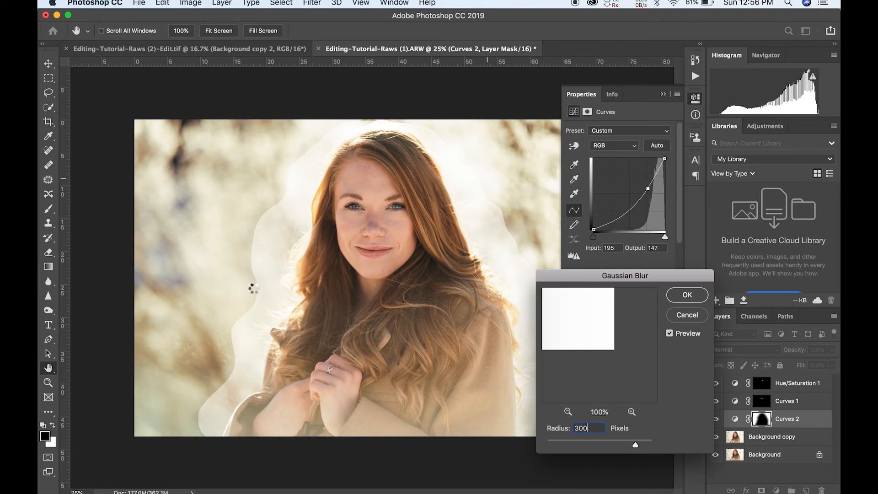
{"action": "key", "text": "Return"}
{"action": "left_click", "coordinate": [695, 100]}
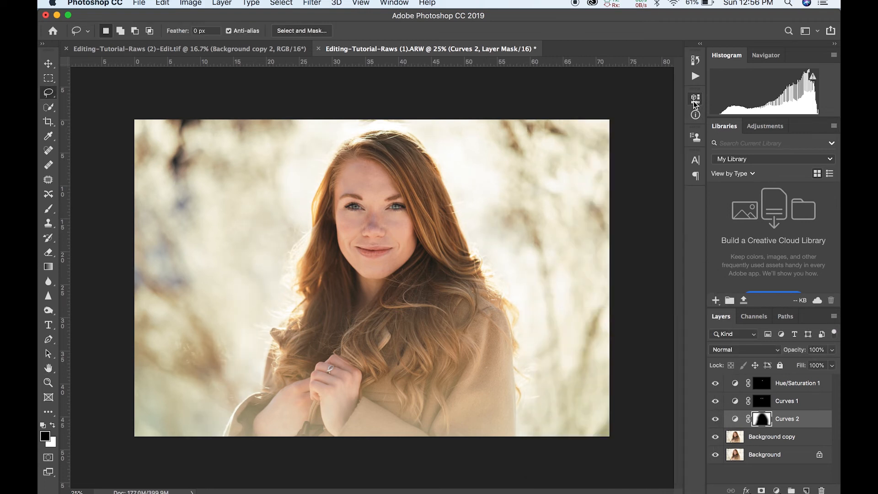
Toggle the Curves 2 layer's visibility repeatedly to compare the background with and without darkening, and leave the layer hidden
{"action": "left_click", "coordinate": [715, 419]}
{"action": "left_click", "coordinate": [716, 419]}
{"action": "left_click", "coordinate": [716, 420]}
{"action": "left_click", "coordinate": [716, 419]}
{"action": "left_click", "coordinate": [715, 420]}
{"action": "left_click", "coordinate": [715, 419]}
{"action": "left_click", "coordinate": [715, 420]}
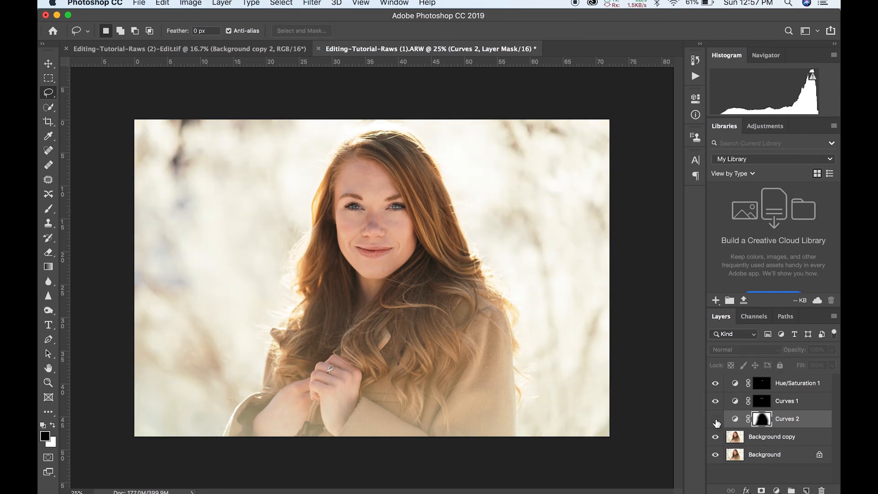
{"action": "left_click", "coordinate": [715, 419]}
{"action": "left_click", "coordinate": [716, 420]}
{"action": "left_click", "coordinate": [715, 420]}
{"action": "left_click", "coordinate": [716, 420]}
{"action": "left_click", "coordinate": [716, 420]}
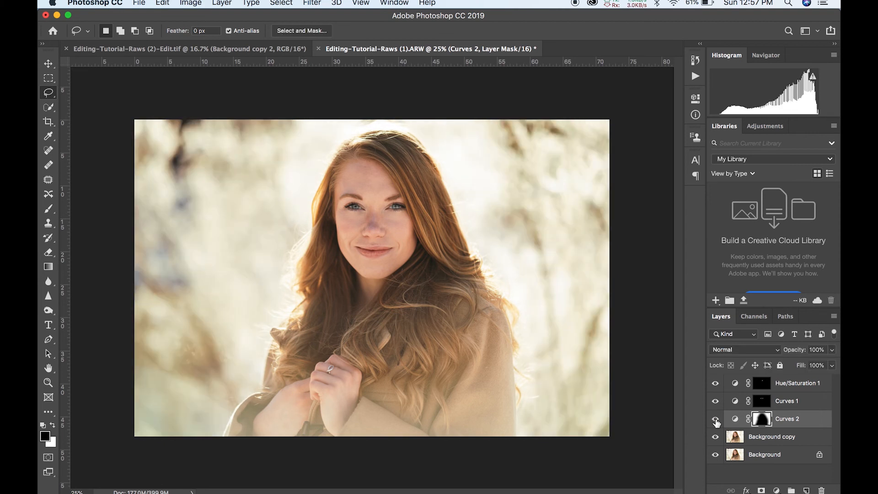
{"action": "left_click", "coordinate": [716, 420]}
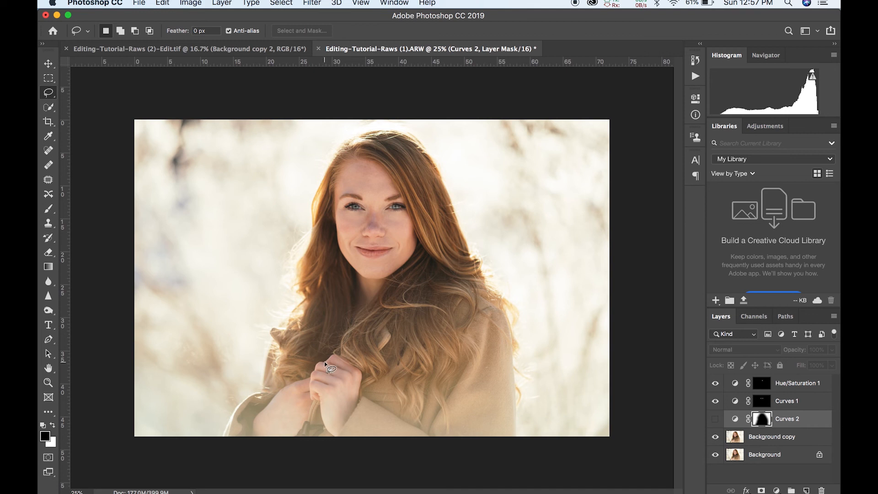
Select the woman's hair with the Lasso tool by tracing its outline and subtracting the face and neck
{"action": "mouse_move", "coordinate": [325, 363]}
{"action": "left_mouse_down"}
{"action": "mouse_move", "coordinate": [362, 369]}
{"action": "mouse_move", "coordinate": [363, 398]}
{"action": "mouse_move", "coordinate": [384, 360]}
{"action": "left_mouse_up"}
{"action": "mouse_move", "coordinate": [402, 328]}
{"action": "left_mouse_down"}
{"action": "mouse_move", "coordinate": [393, 390]}
{"action": "mouse_move", "coordinate": [403, 406]}
{"action": "mouse_move", "coordinate": [409, 391]}
{"action": "mouse_move", "coordinate": [414, 413]}
{"action": "mouse_move", "coordinate": [435, 387]}
{"action": "left_mouse_up"}
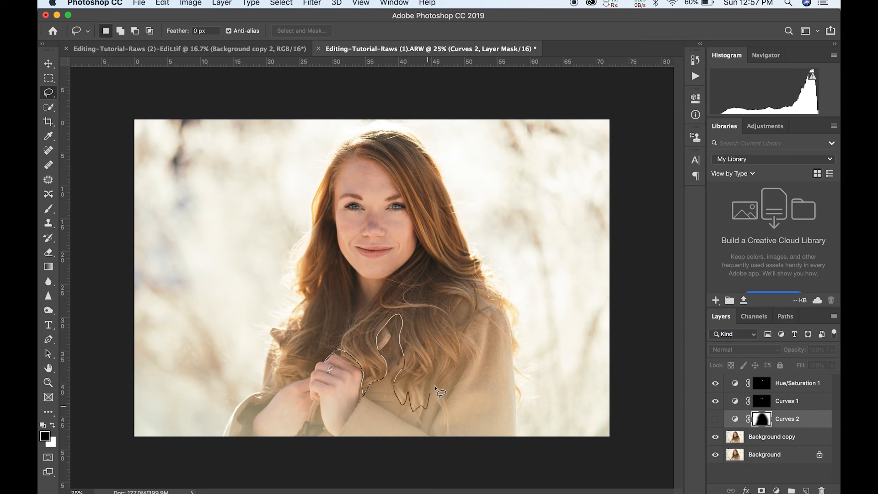
{"action": "mouse_move", "coordinate": [473, 310]}
{"action": "left_mouse_down"}
{"action": "mouse_move", "coordinate": [485, 289]}
{"action": "mouse_move", "coordinate": [480, 268]}
{"action": "mouse_move", "coordinate": [444, 186]}
{"action": "mouse_move", "coordinate": [396, 134]}
{"action": "mouse_move", "coordinate": [370, 132]}
{"action": "mouse_move", "coordinate": [347, 145]}
{"action": "mouse_move", "coordinate": [316, 195]}
{"action": "mouse_move", "coordinate": [312, 236]}
{"action": "left_mouse_up"}
{"action": "mouse_move", "coordinate": [301, 272]}
{"action": "left_mouse_down"}
{"action": "mouse_move", "coordinate": [309, 303]}
{"action": "mouse_move", "coordinate": [277, 338]}
{"action": "mouse_move", "coordinate": [280, 356]}
{"action": "mouse_move", "coordinate": [294, 376]}
{"action": "mouse_move", "coordinate": [331, 365]}
{"action": "left_mouse_up"}
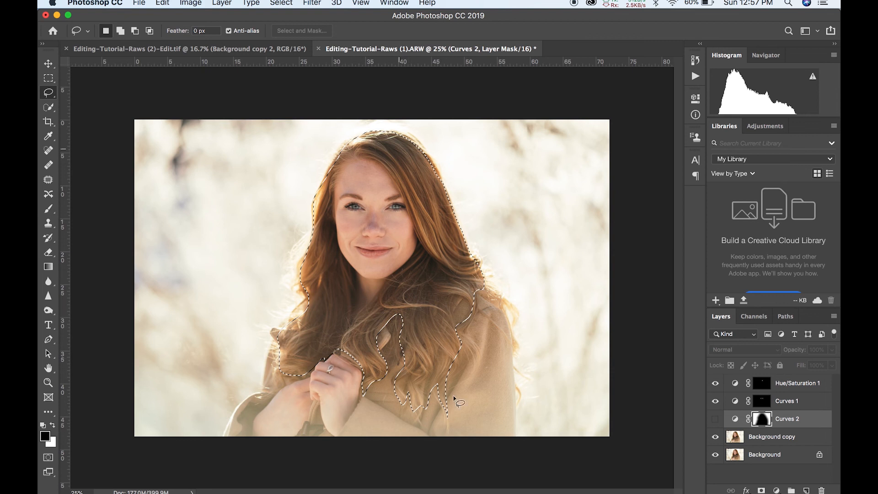
{"action": "key", "text": "alt"}
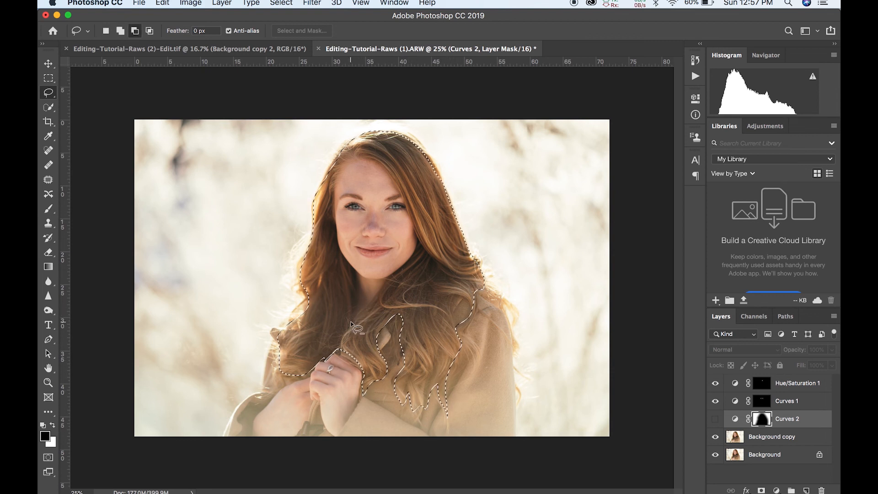
{"action": "mouse_move", "coordinate": [351, 322]}
{"action": "left_mouse_down"}
{"action": "mouse_move", "coordinate": [353, 271]}
{"action": "mouse_move", "coordinate": [341, 199]}
{"action": "left_mouse_up"}
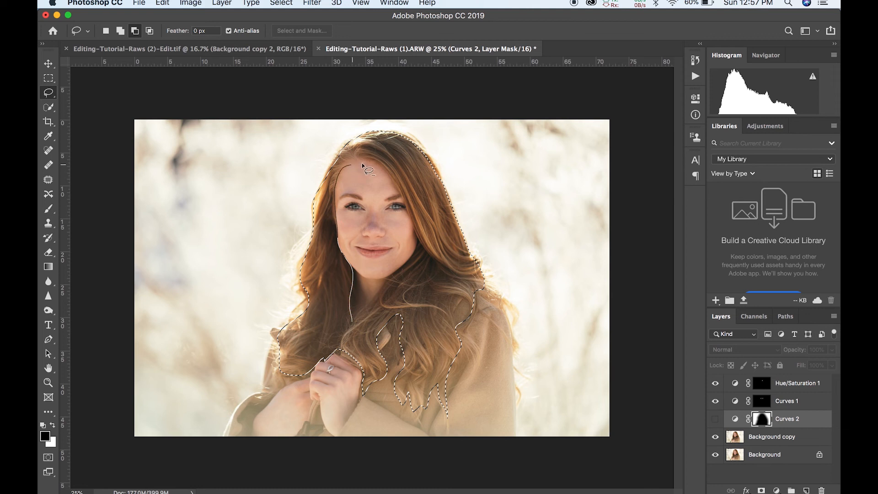
{"action": "mouse_move", "coordinate": [390, 173]}
{"action": "left_mouse_down"}
{"action": "mouse_move", "coordinate": [417, 234]}
{"action": "mouse_move", "coordinate": [414, 252]}
{"action": "mouse_move", "coordinate": [368, 316]}
{"action": "mouse_move", "coordinate": [353, 320]}
{"action": "left_mouse_up"}
Add a Curves adjustment layer for the hair with a point at input 110, output 124 and the black point at input 18
{"action": "left_click", "coordinate": [776, 490]}
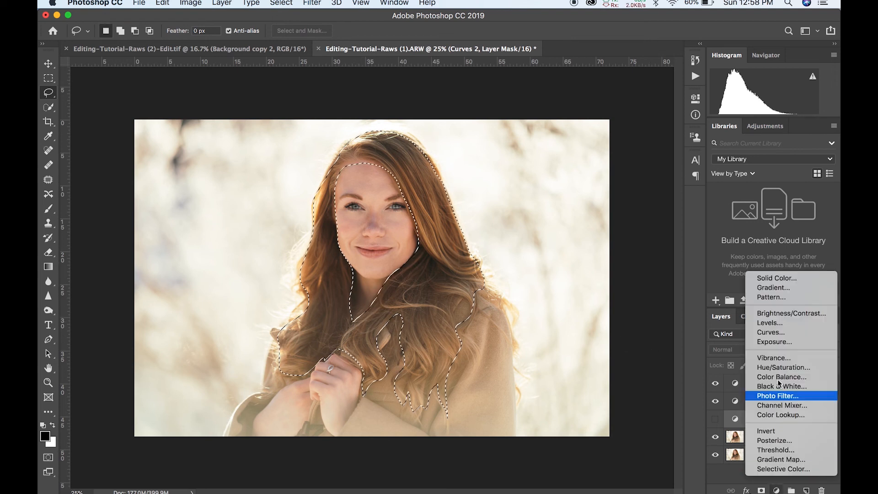
{"action": "left_click", "coordinate": [777, 334]}
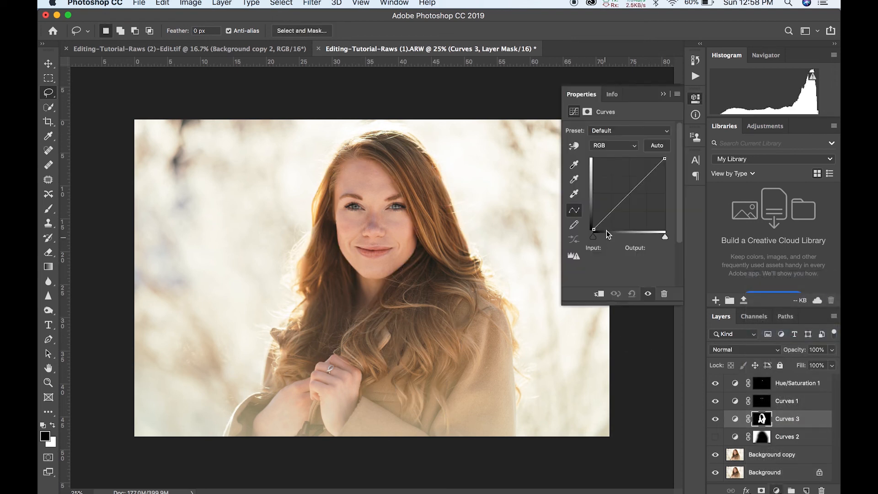
{"action": "left_click", "coordinate": [623, 194]}
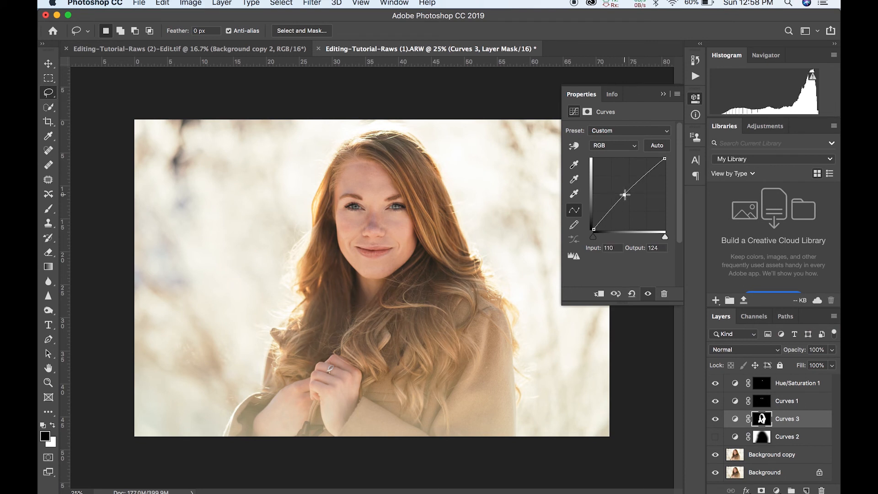
{"action": "left_click_drag", "start_coordinate": [594, 229], "coordinate": [599, 230]}
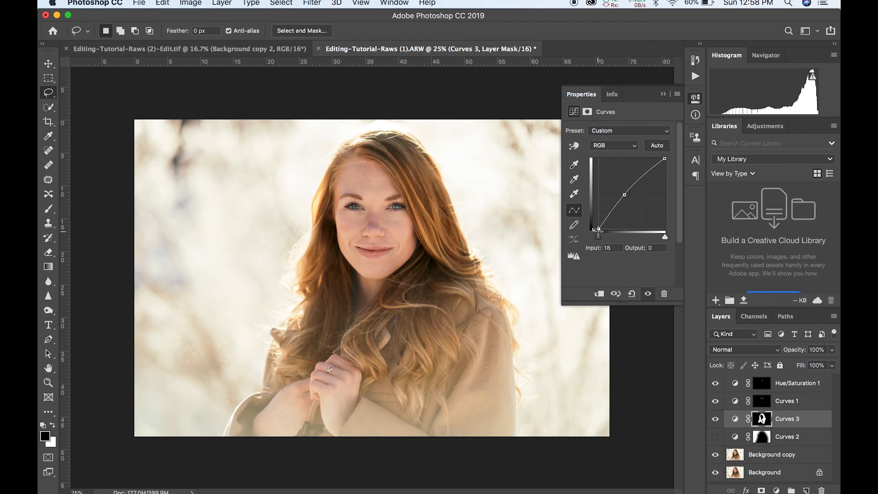
{"action": "left_click", "coordinate": [716, 419]}
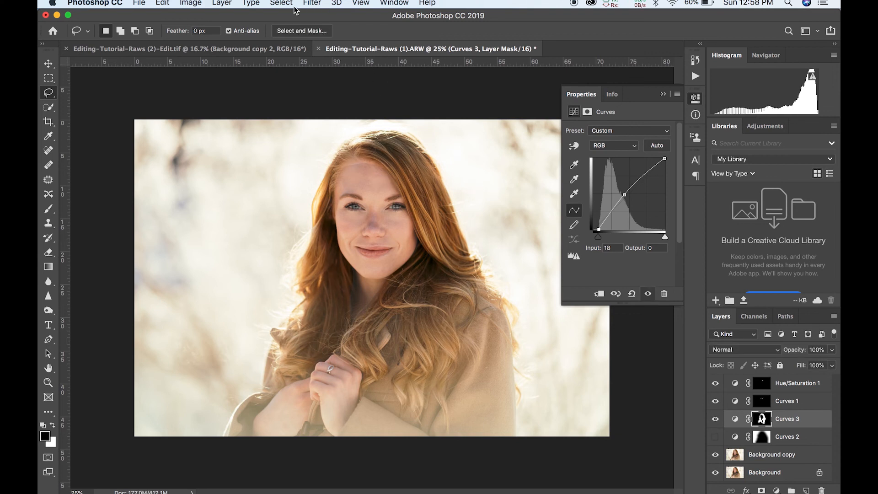
Feather the hair Curves layer's mask with a Gaussian Blur of 50 pixels
{"action": "left_click", "coordinate": [312, 3]}
{"action": "mouse_move", "coordinate": [411, 135]}
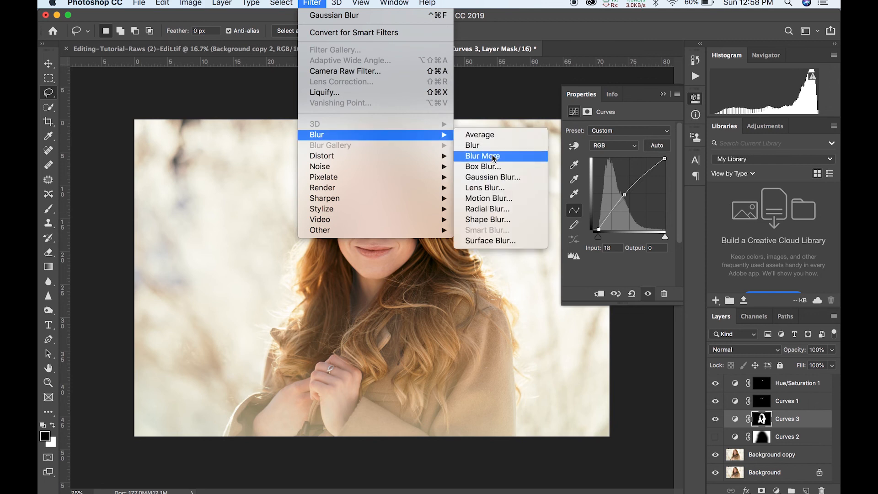
{"action": "left_click", "coordinate": [492, 180]}
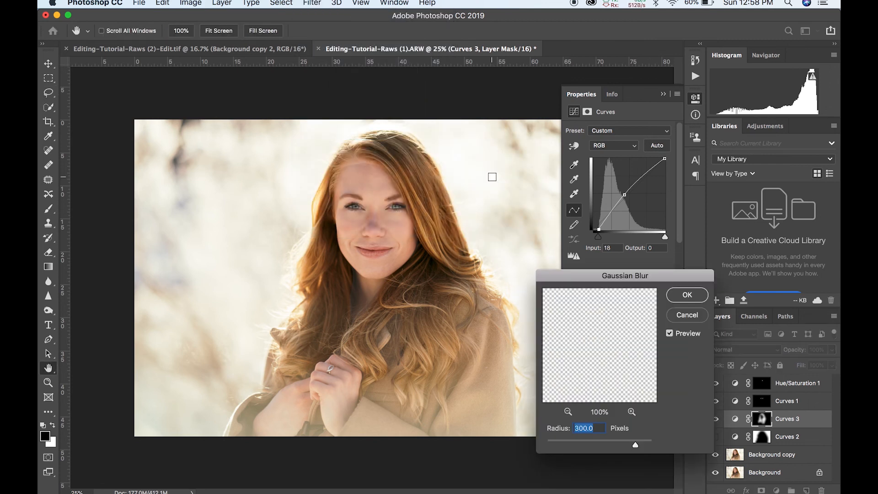
{"action": "type", "text": "50"}
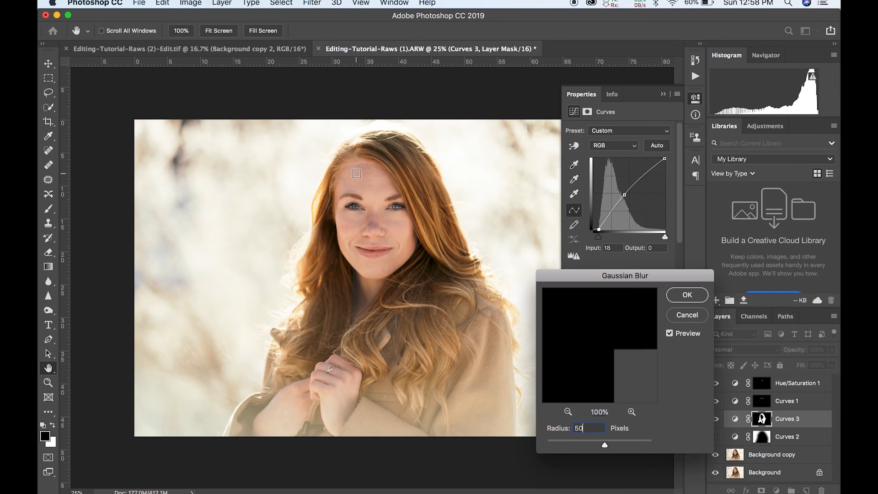
{"action": "left_click", "coordinate": [693, 298]}
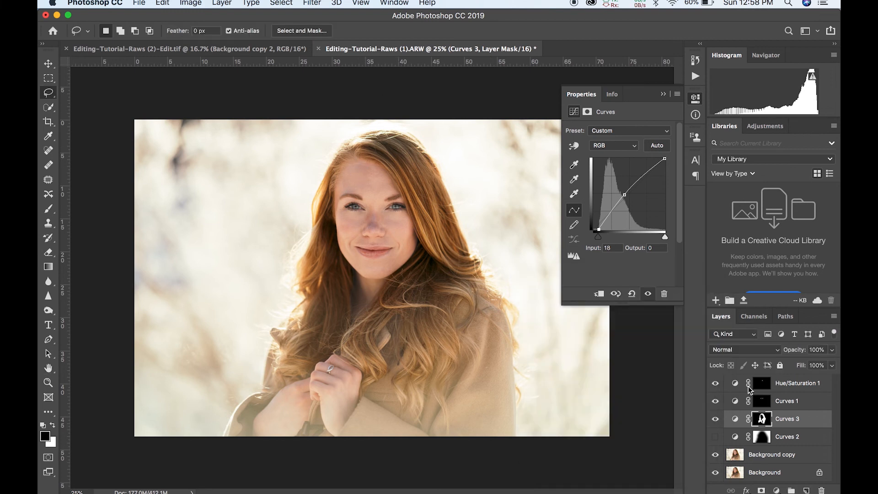
Toggle the Curves 3 layer's visibility repeatedly to compare the hair with and without the adjustment
{"action": "left_click", "coordinate": [716, 419]}
{"action": "left_click", "coordinate": [716, 419]}
{"action": "left_click", "coordinate": [716, 419]}
{"action": "left_click", "coordinate": [714, 419]}
Select the Curves 3 layer, collapse its properties, and save the retouched portrait back to Lightroom
{"action": "left_click", "coordinate": [780, 419]}
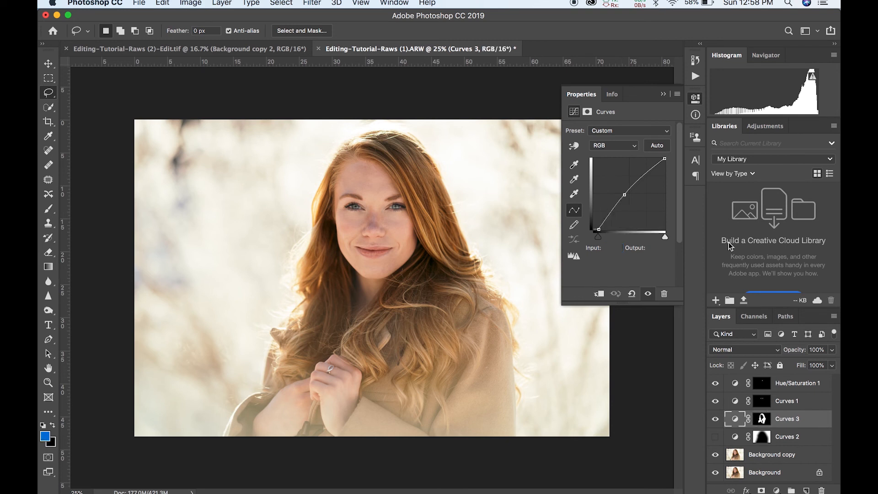
{"action": "left_click", "coordinate": [691, 98]}
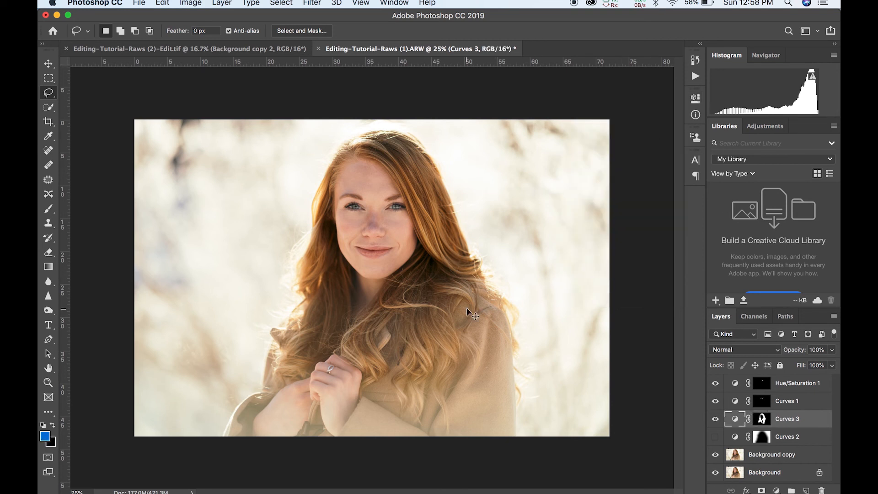
{"action": "key", "text": "super+s"}
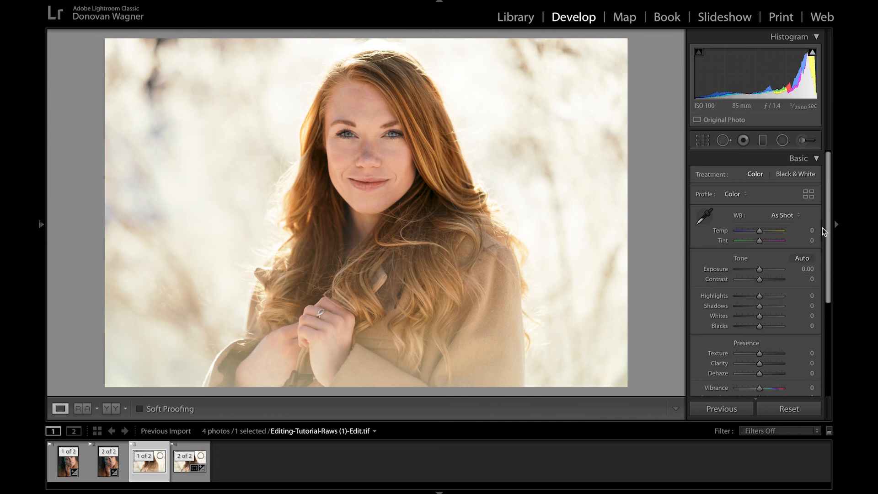
Paint the woman's facial skin with an adjustment brush using Soften Skin (Lite), texture -35 and clarity -15, and hide the mask overlay
{"action": "left_click", "coordinate": [806, 140]}
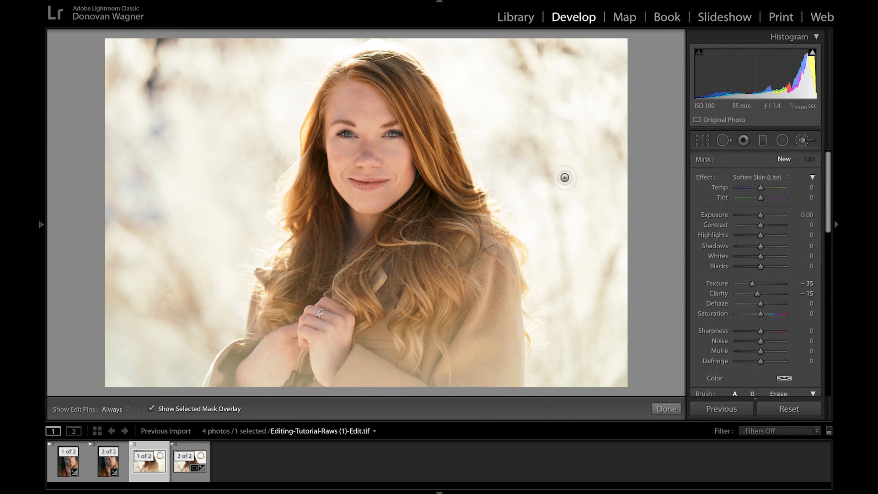
{"action": "key", "text": "h"}
{"action": "mouse_move", "coordinate": [368, 205]}
{"action": "left_mouse_down"}
{"action": "mouse_move", "coordinate": [335, 187]}
{"action": "mouse_move", "coordinate": [342, 180]}
{"action": "mouse_move", "coordinate": [337, 155]}
{"action": "mouse_move", "coordinate": [350, 145]}
{"action": "mouse_move", "coordinate": [345, 173]}
{"action": "mouse_move", "coordinate": [394, 172]}
{"action": "mouse_move", "coordinate": [363, 153]}
{"action": "mouse_move", "coordinate": [402, 146]}
{"action": "mouse_move", "coordinate": [404, 183]}
{"action": "mouse_move", "coordinate": [378, 201]}
{"action": "mouse_move", "coordinate": [393, 189]}
{"action": "mouse_move", "coordinate": [393, 168]}
{"action": "left_mouse_up"}
{"action": "mouse_move", "coordinate": [367, 132]}
{"action": "left_mouse_down"}
{"action": "mouse_move", "coordinate": [382, 114]}
{"action": "mouse_move", "coordinate": [338, 111]}
{"action": "mouse_move", "coordinate": [342, 103]}
{"action": "mouse_move", "coordinate": [383, 114]}
{"action": "left_mouse_up"}
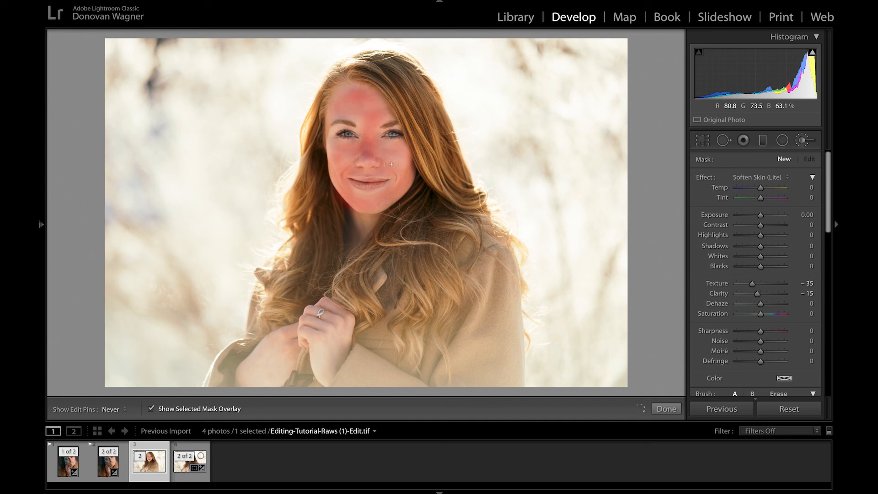
{"action": "key", "text": "h"}
{"action": "key", "text": "o"}
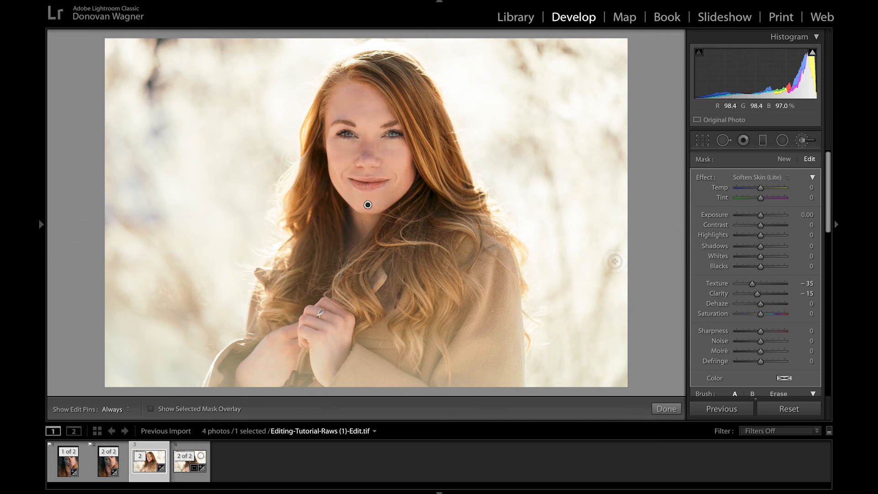
{"action": "left_click", "coordinate": [807, 140]}
Apply the custom preset "Just a really clean look" to the portrait and reset its post-crop vignetting amount to 0
{"action": "mouse_move", "coordinate": [97, 237]}
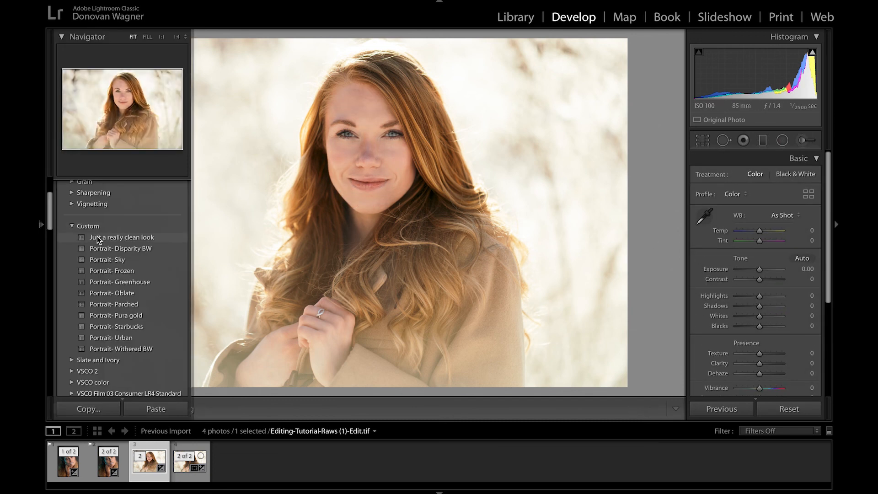
{"action": "left_click", "coordinate": [97, 237]}
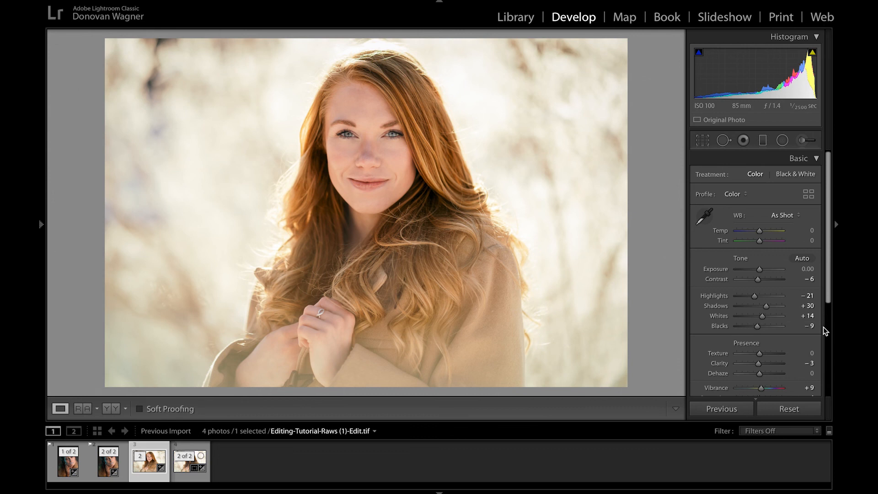
{"action": "scroll", "coordinate": [824, 328], "scroll_direction": "down", "scroll_amount": 5}
{"action": "left_click", "coordinate": [815, 317]}
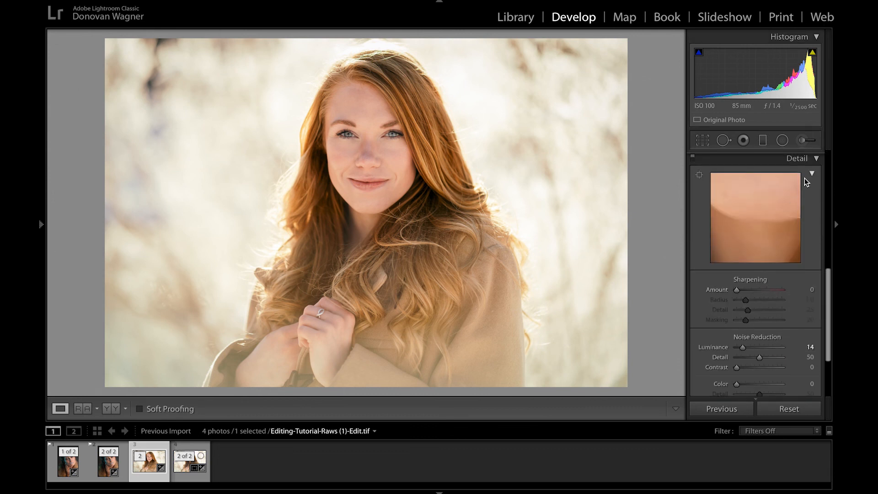
{"action": "left_click", "coordinate": [809, 159]}
{"action": "left_click", "coordinate": [798, 367]}
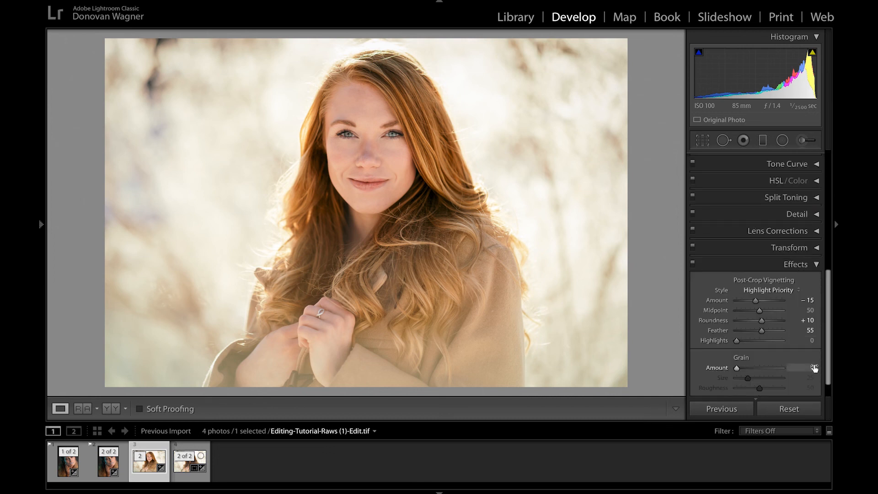
{"action": "double_click", "coordinate": [754, 301]}
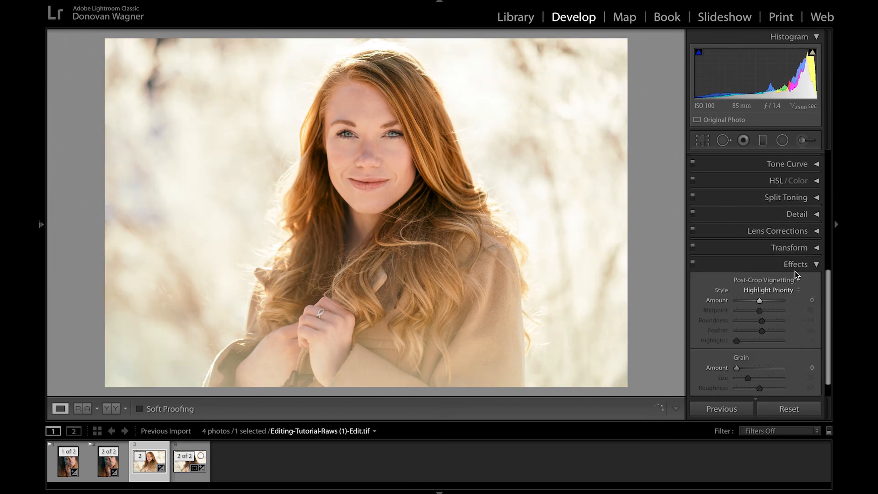
{"action": "left_click", "coordinate": [796, 265]}
Switch repeatedly between the before and after views of the portrait to compare the Lightroom adjustments
{"action": "key", "text": "backslash"}
{"action": "key", "text": "backslash"}
{"action": "key", "text": "backslash"}
{"action": "key", "text": "backslash"}
{"action": "key", "text": "backslash"}
{"action": "key", "text": "backslash"}
{"action": "key", "text": "bracketright"}
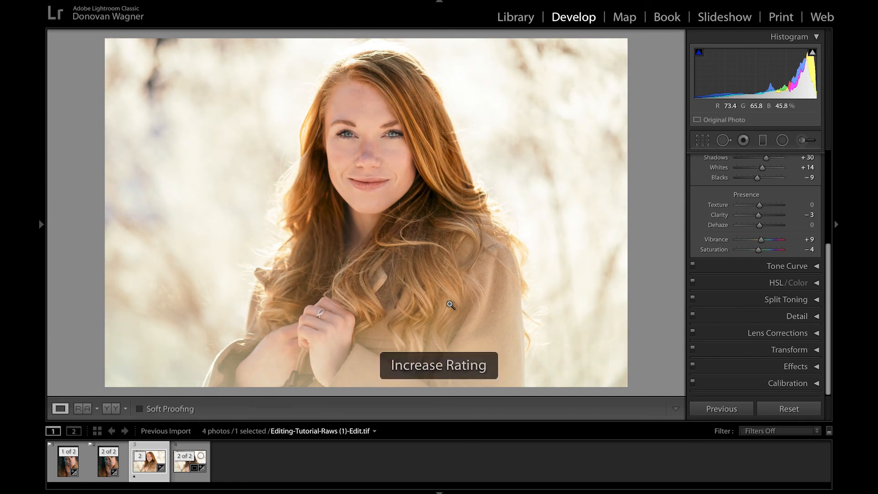
{"action": "scroll", "coordinate": [805, 284], "scroll_direction": "up", "scroll_amount": 5}
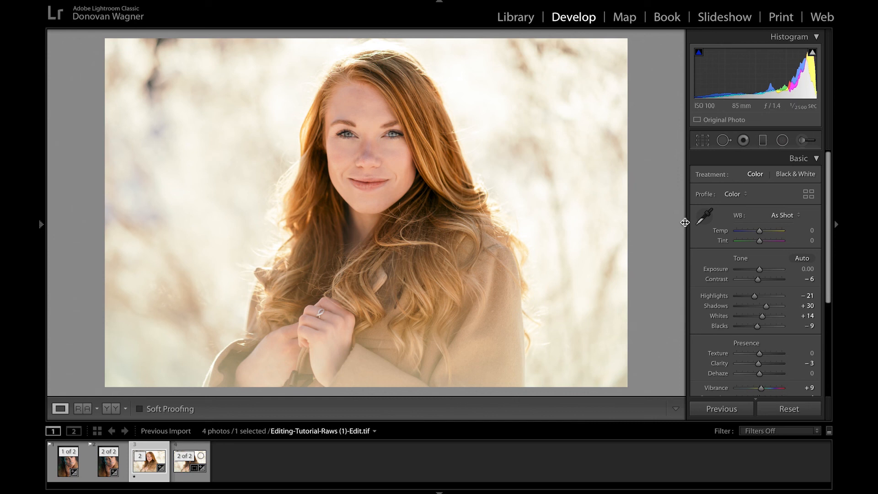
Reset all develop settings of Editing-Tutorial-Raws (1).ARW and return to its edited TIFF for comparison
{"action": "key", "text": "Right"}
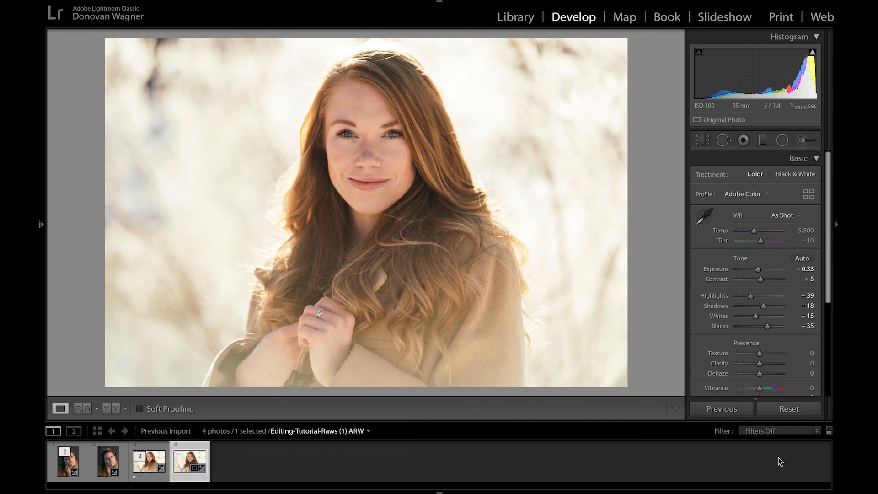
{"action": "left_click", "coordinate": [791, 410]}
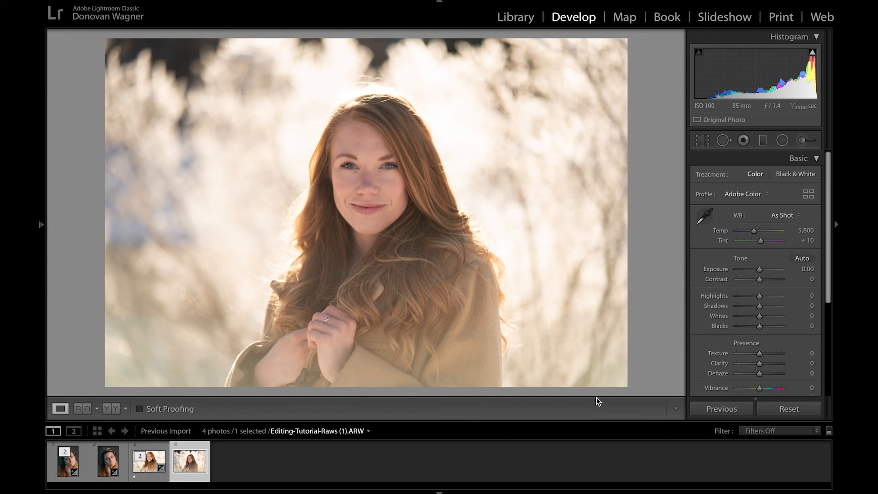
{"action": "key", "text": "Left"}
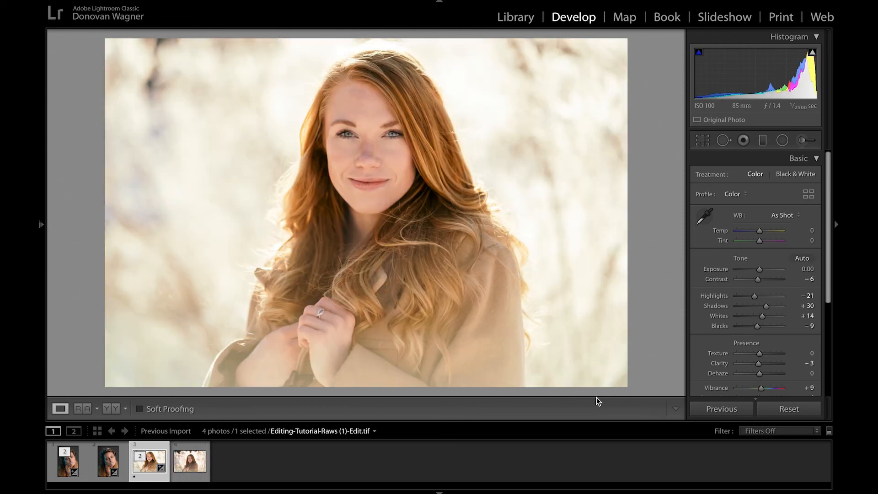
Reset the develop settings of Editing-Tutorial-Raws (2).ARW and switch between it and its edited TIFF to compare them
{"action": "key", "text": "Left"}
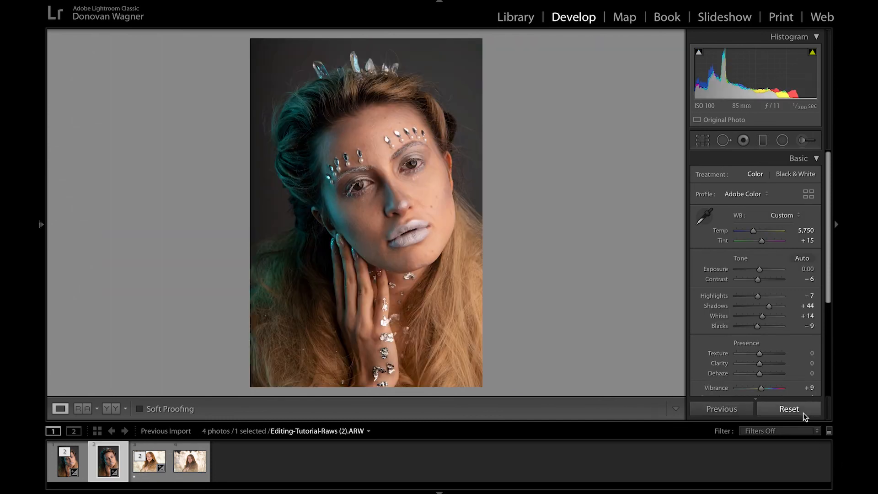
{"action": "key", "text": "Left"}
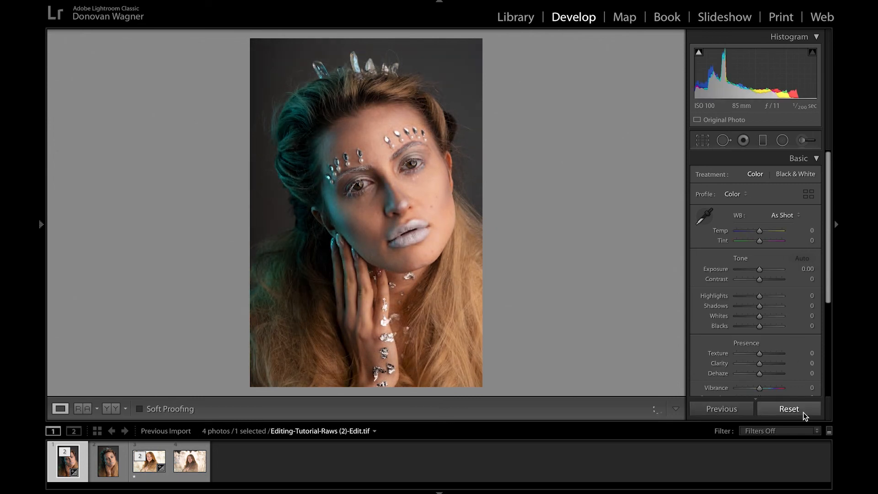
{"action": "key", "text": "Right"}
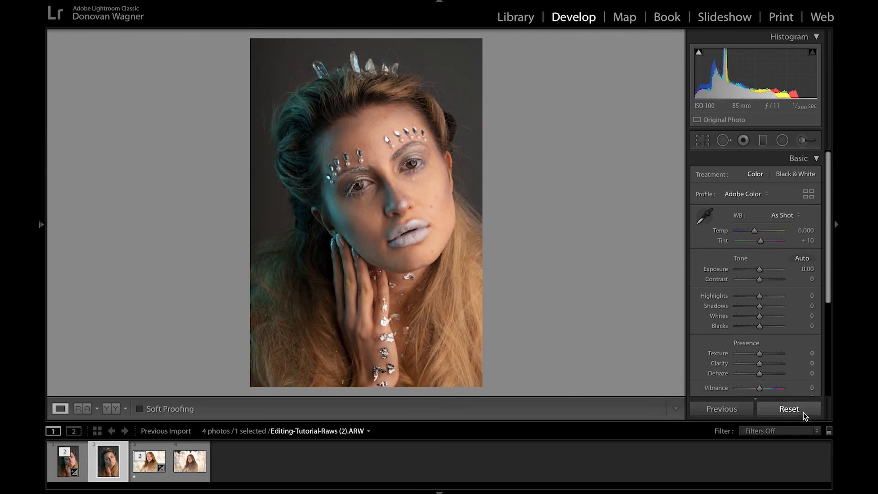
{"action": "key", "text": "Left"}
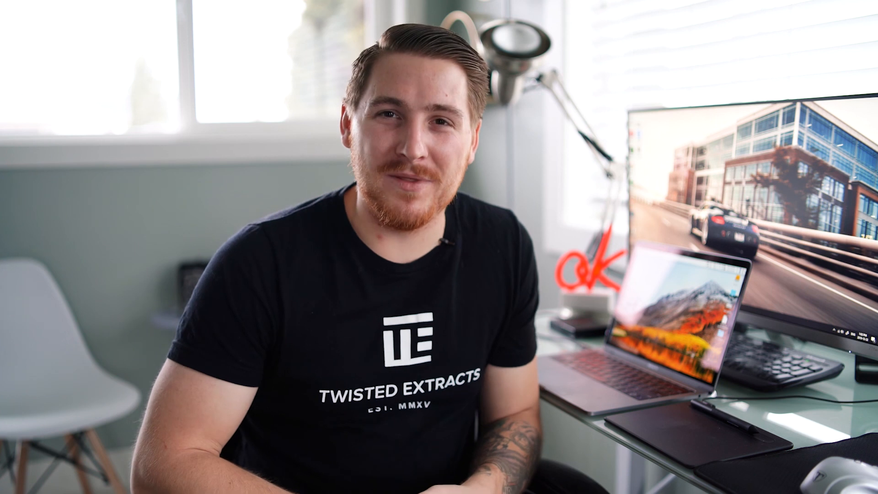